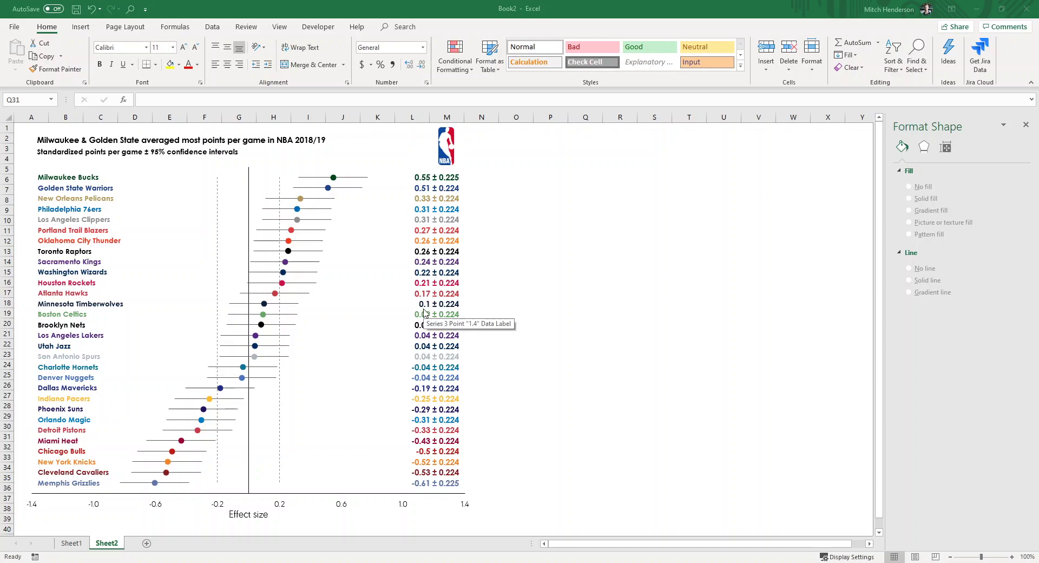
pyautogui.click(71, 547)
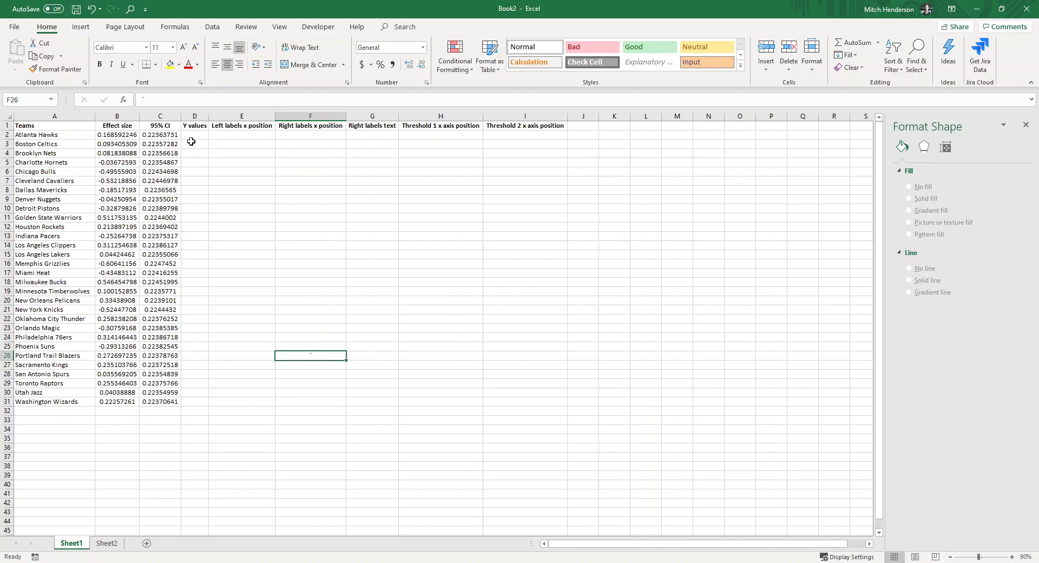
# - Enter 1 in D31 and 2 in D30, then fill up to D2 so the numbers run to 30
pyautogui.click(187, 401)
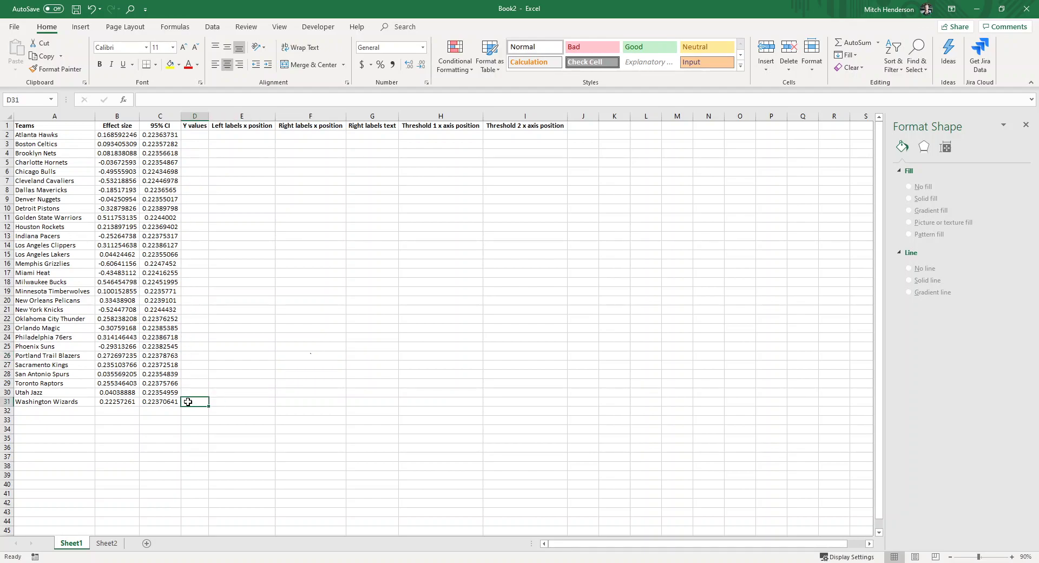
pyautogui.write('1')
pyautogui.press('Up')
pyautogui.write('2')
pyautogui.press('Up')
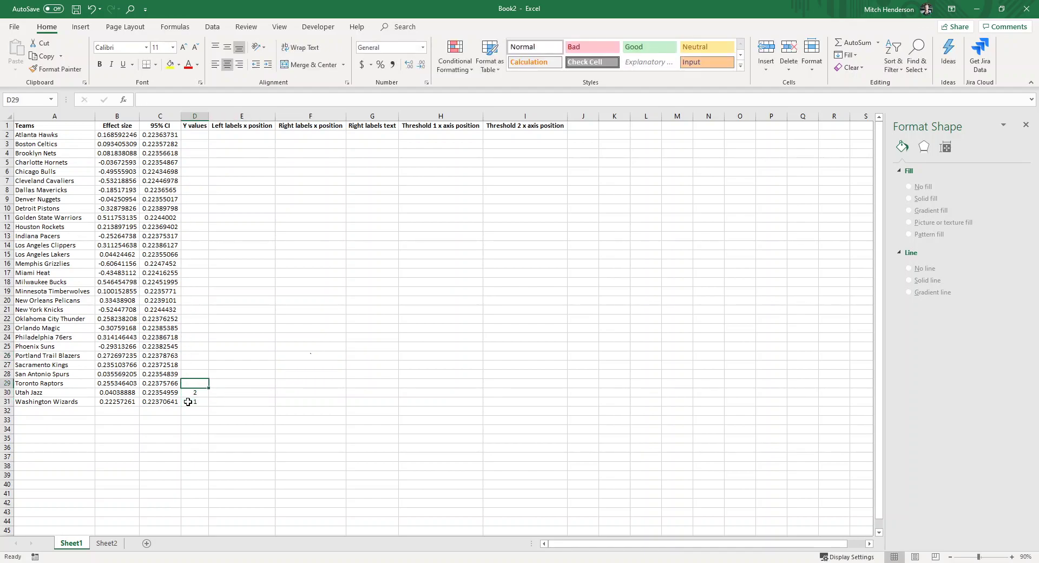
pyautogui.moveTo(188, 401); pyautogui.dragTo(195, 135)
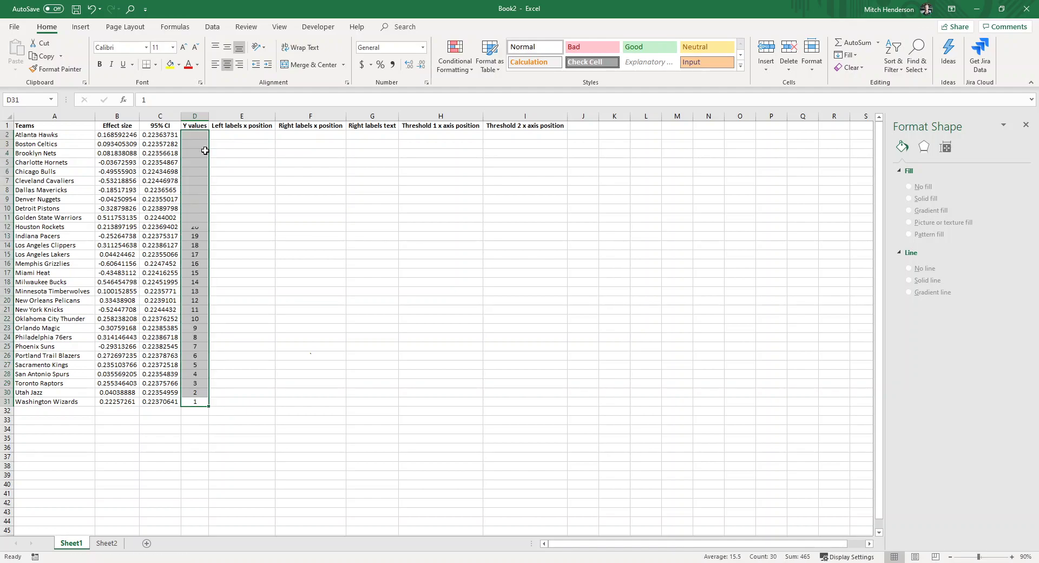
pyautogui.click(197, 135)
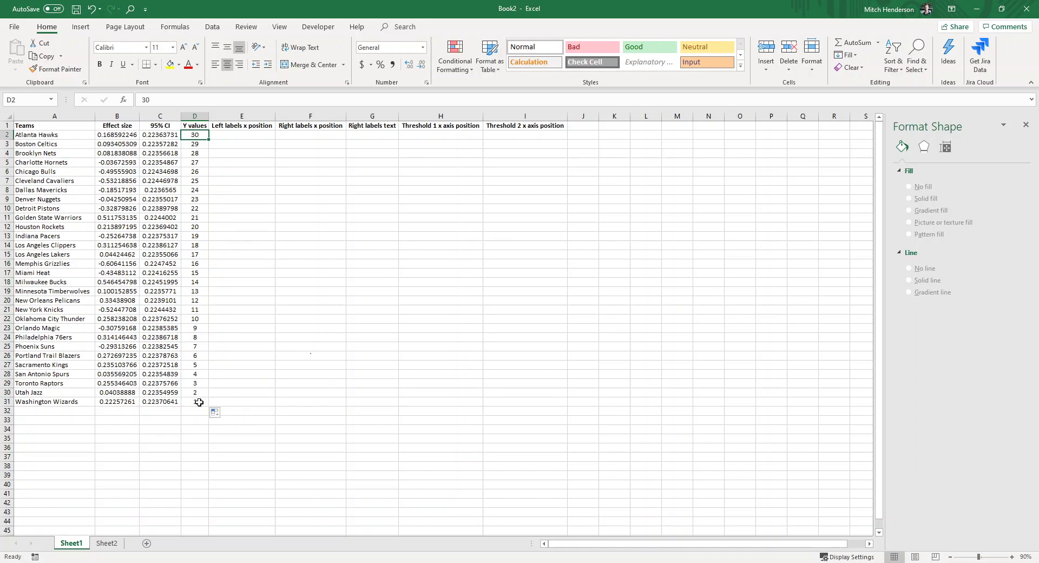
# - Insert an empty plain scatter chart, then enlarge it and place it right of the team table
pyautogui.click(547, 248)
pyautogui.click(86, 28)
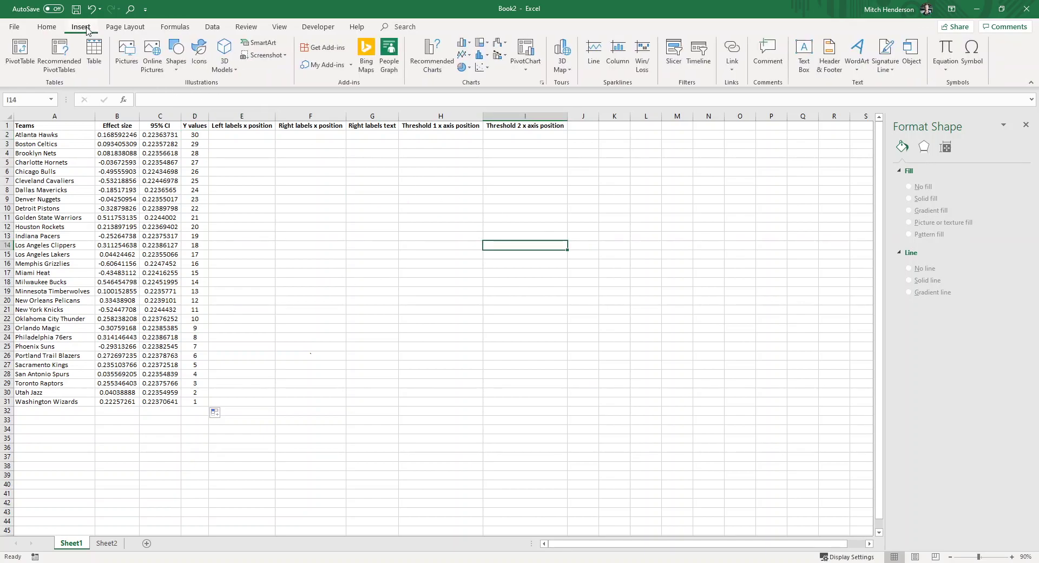
pyautogui.click(480, 67)
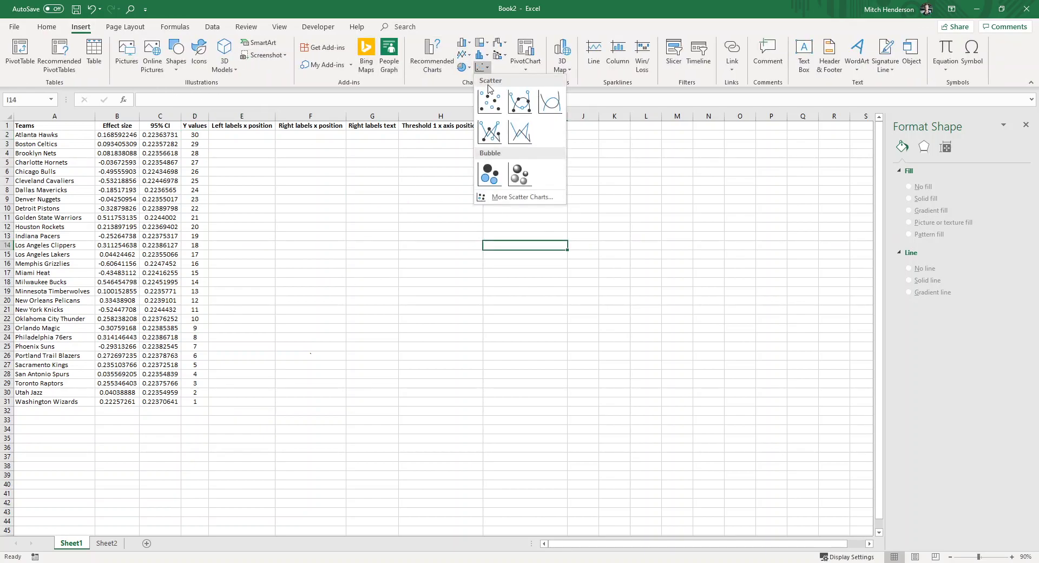
pyautogui.click(489, 108)
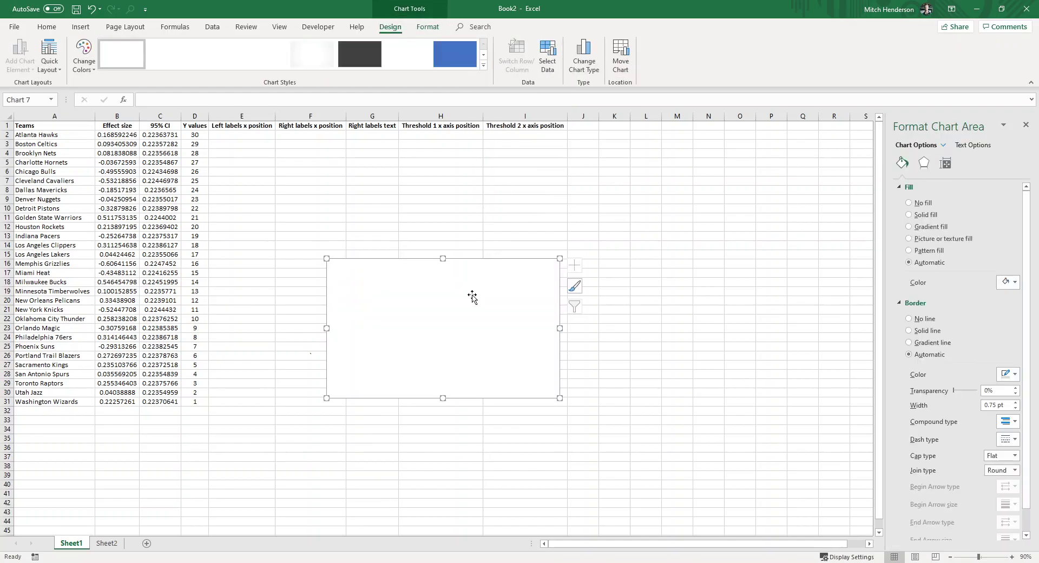
pyautogui.moveTo(470, 297); pyautogui.dragTo(505, 324)
pyautogui.moveTo(597, 289); pyautogui.dragTo(611, 196)
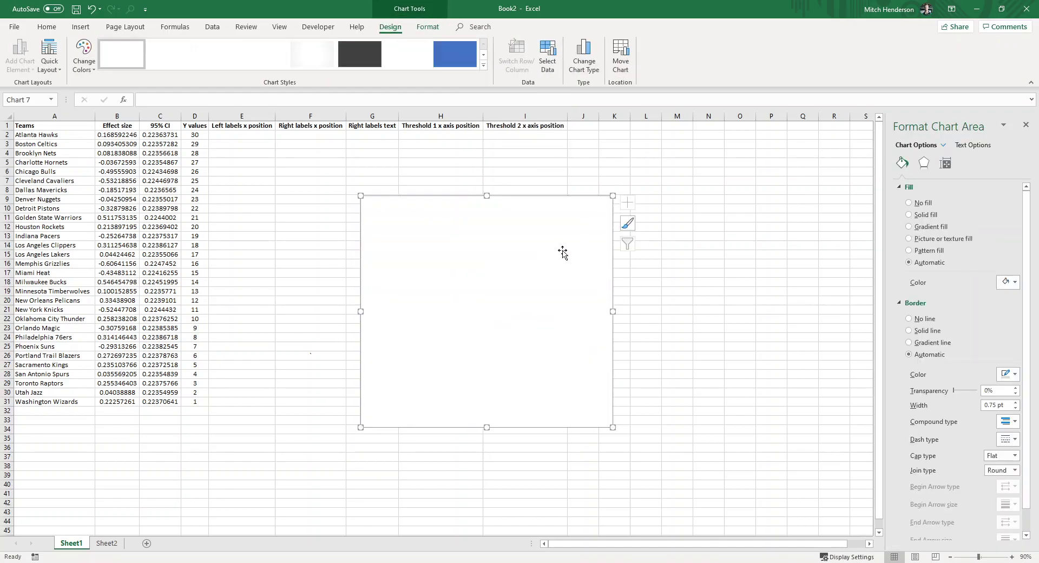
pyautogui.moveTo(561, 250); pyautogui.dragTo(746, 227)
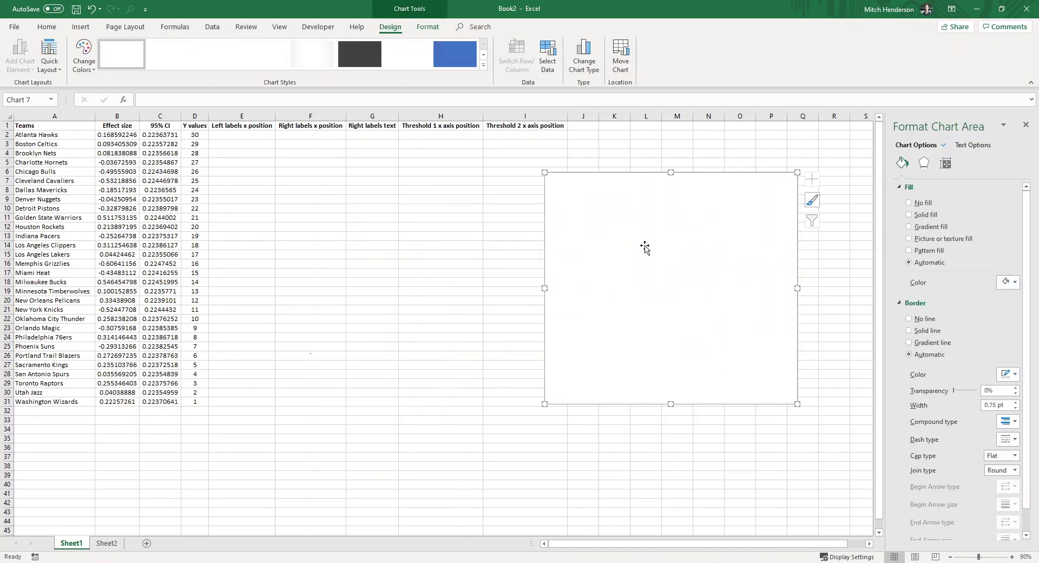
# - Add a chart series with X values B2:B31 (effect sizes) and Y values D2:D31
pyautogui.rightClick(634, 272)
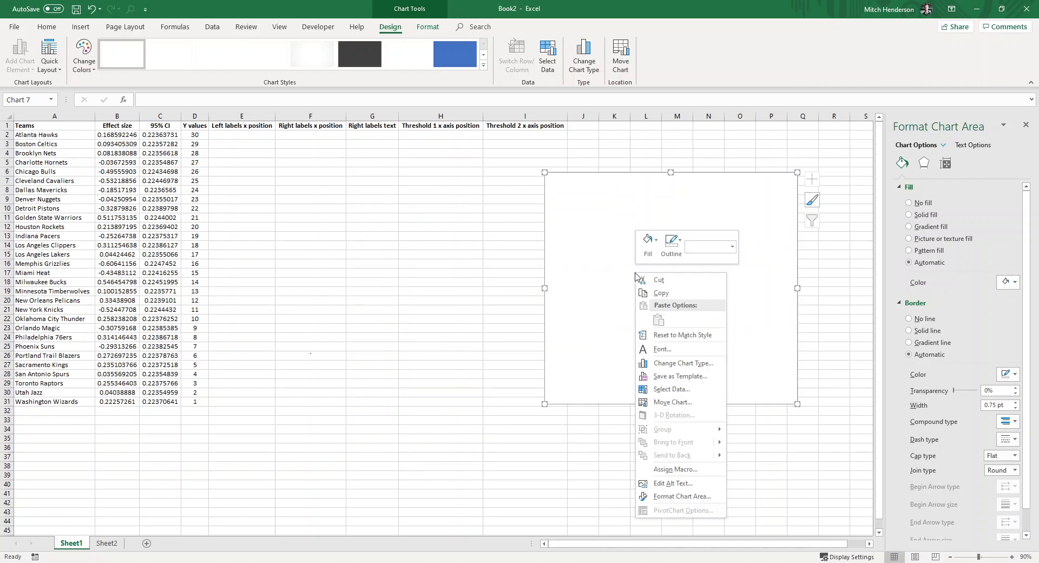
pyautogui.click(668, 389)
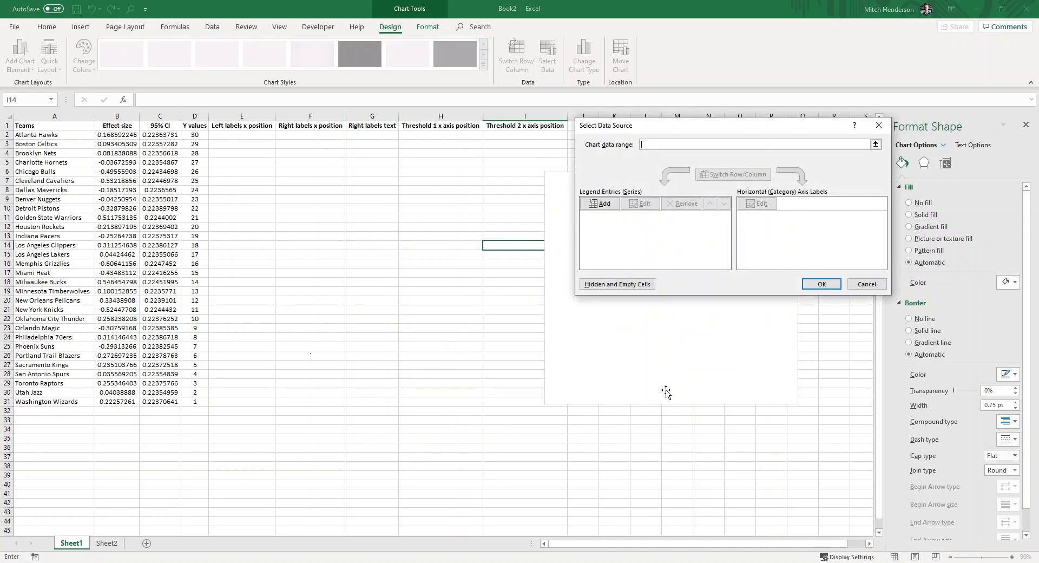
pyautogui.click(602, 205)
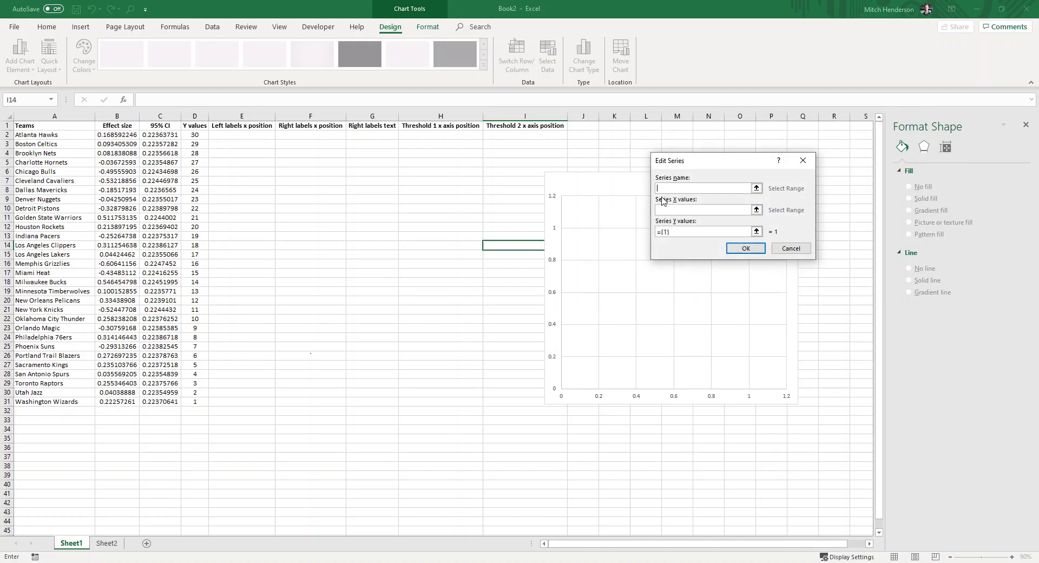
pyautogui.click(755, 210)
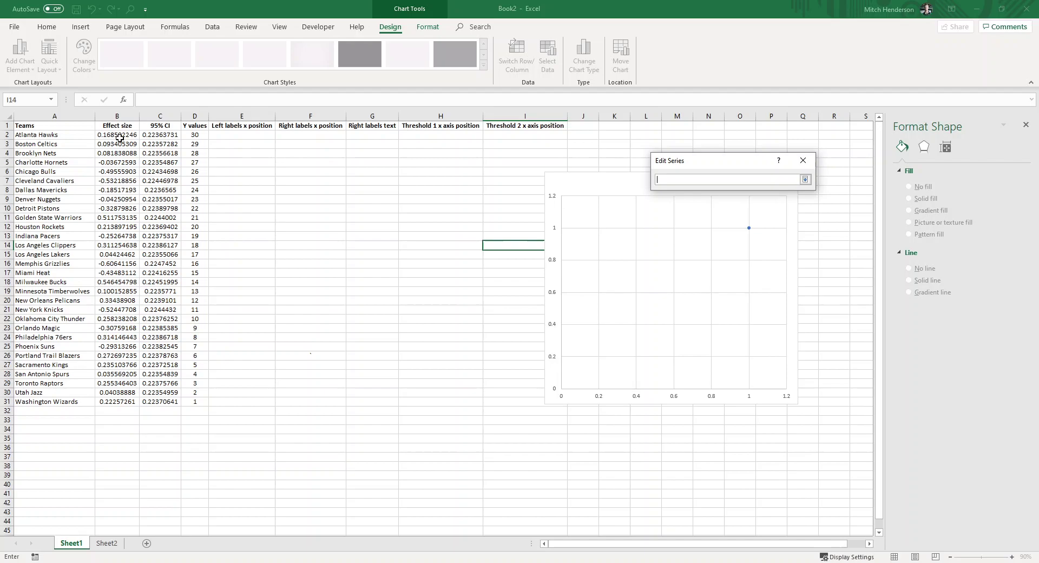
pyautogui.moveTo(119, 138); pyautogui.dragTo(109, 403)
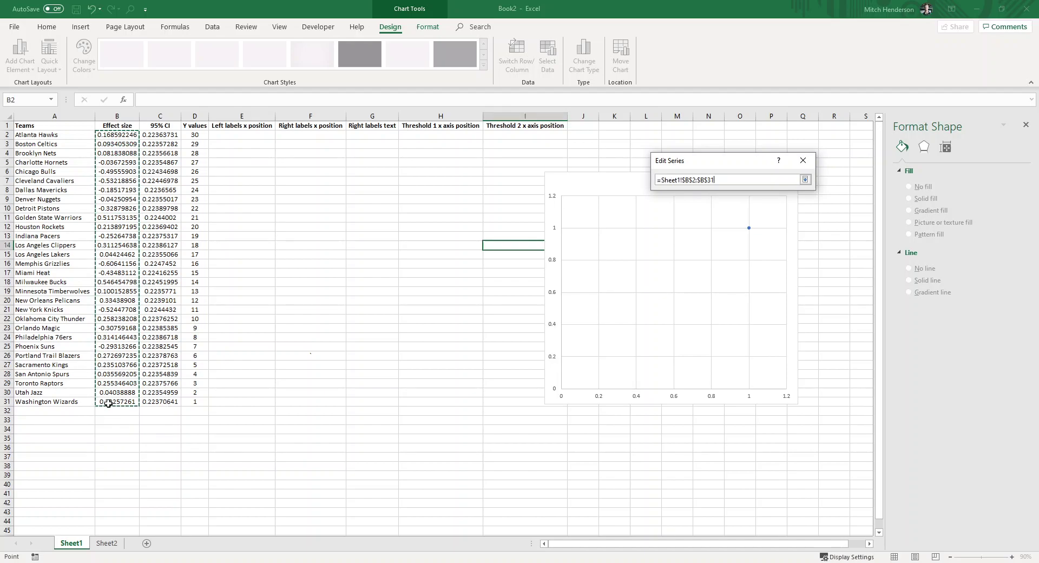
pyautogui.click(804, 179)
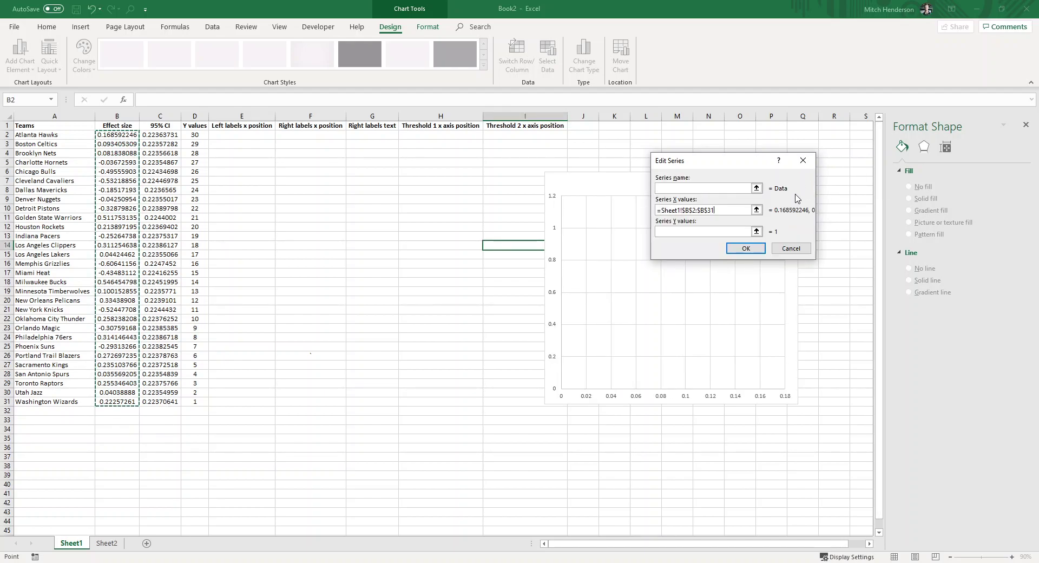
pyautogui.click(756, 231)
pyautogui.moveTo(197, 135); pyautogui.dragTo(194, 404)
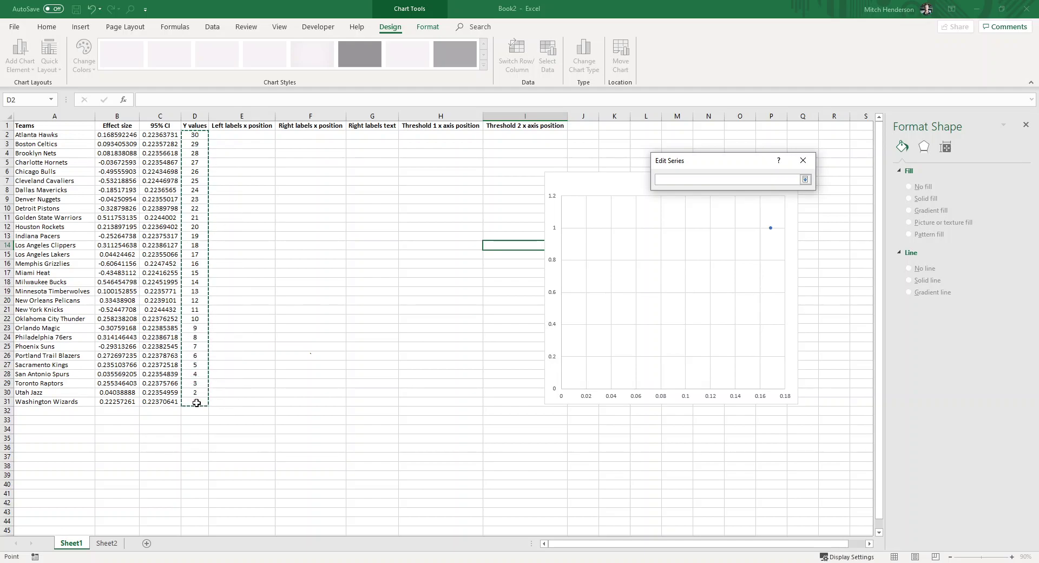
pyautogui.click(805, 179)
pyautogui.click(754, 248)
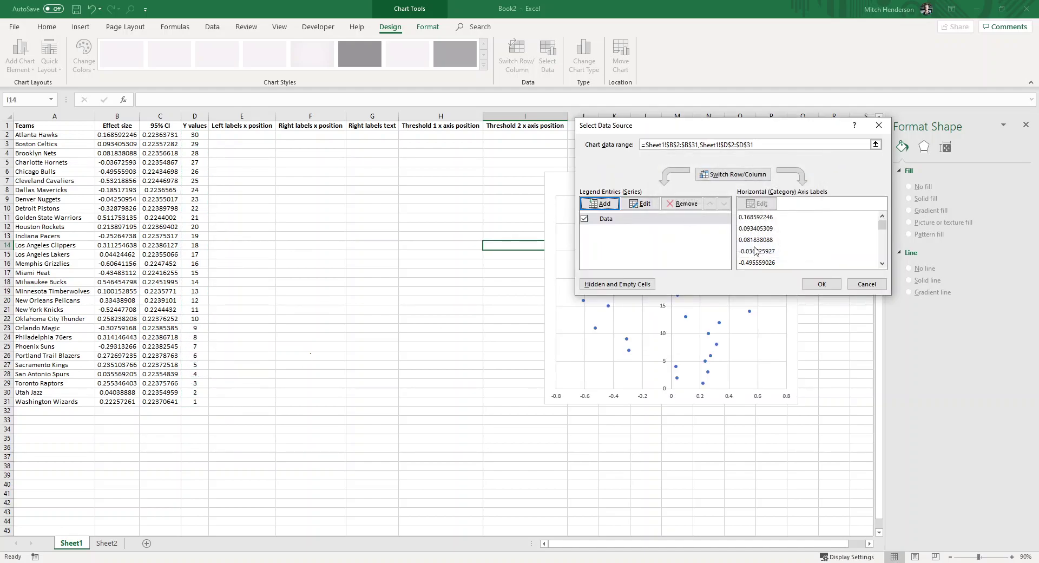
pyautogui.click(821, 287)
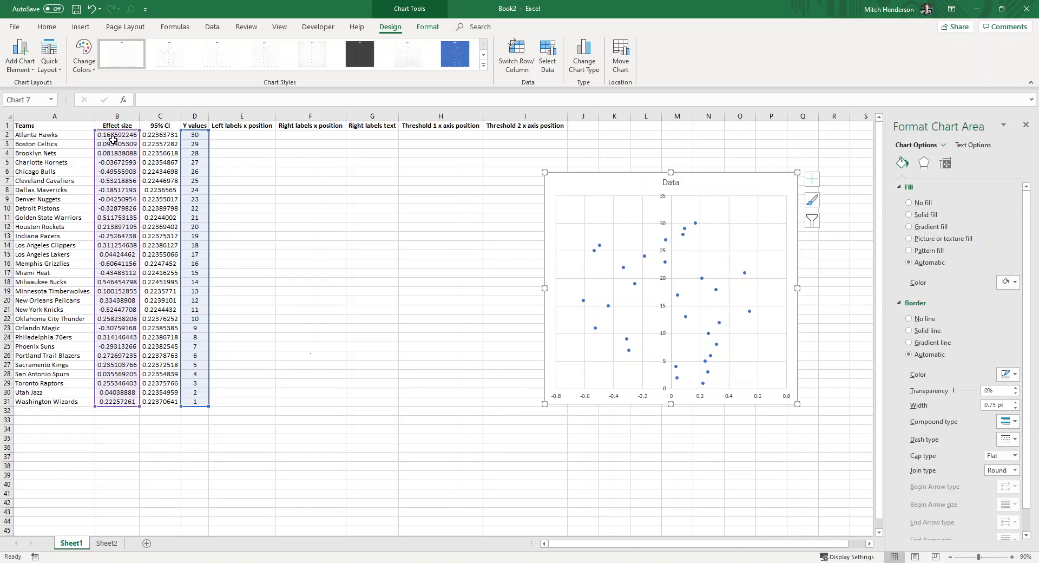
# - Sort the team table by Effect size from largest to smallest
pyautogui.click(114, 181)
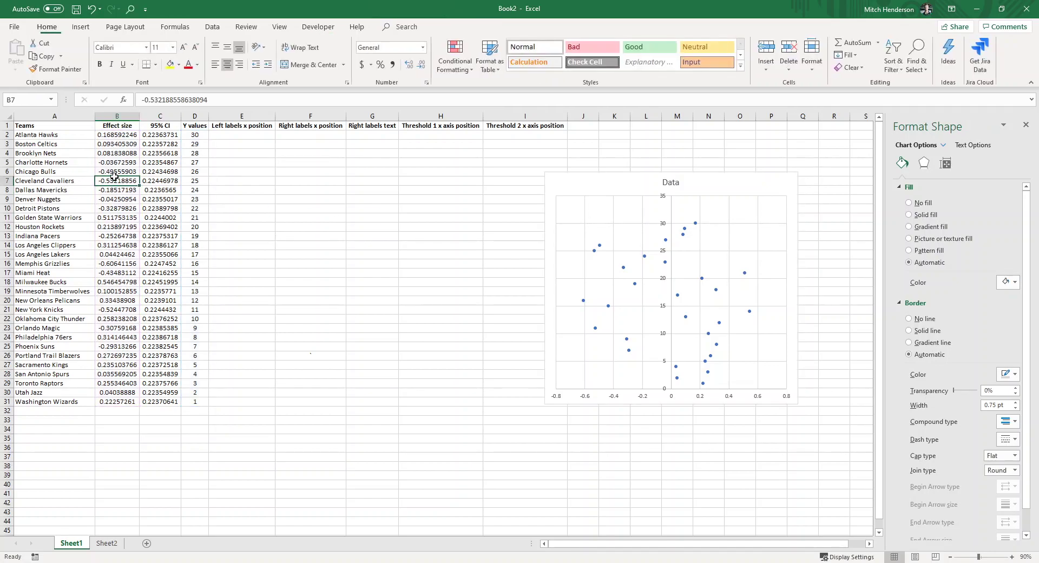
pyautogui.rightClick(114, 163)
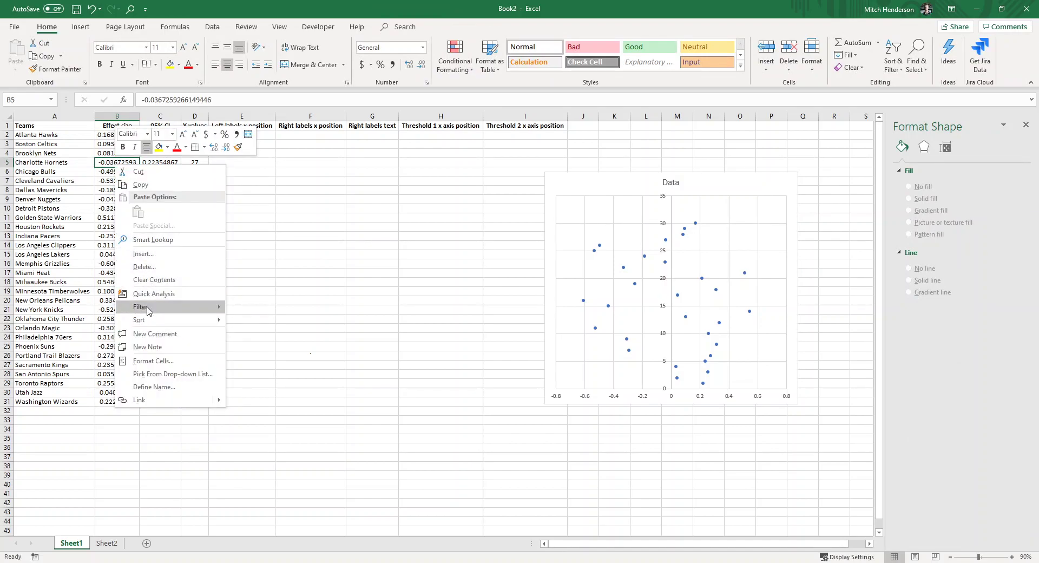
pyautogui.moveTo(171, 321)
pyautogui.click(254, 334)
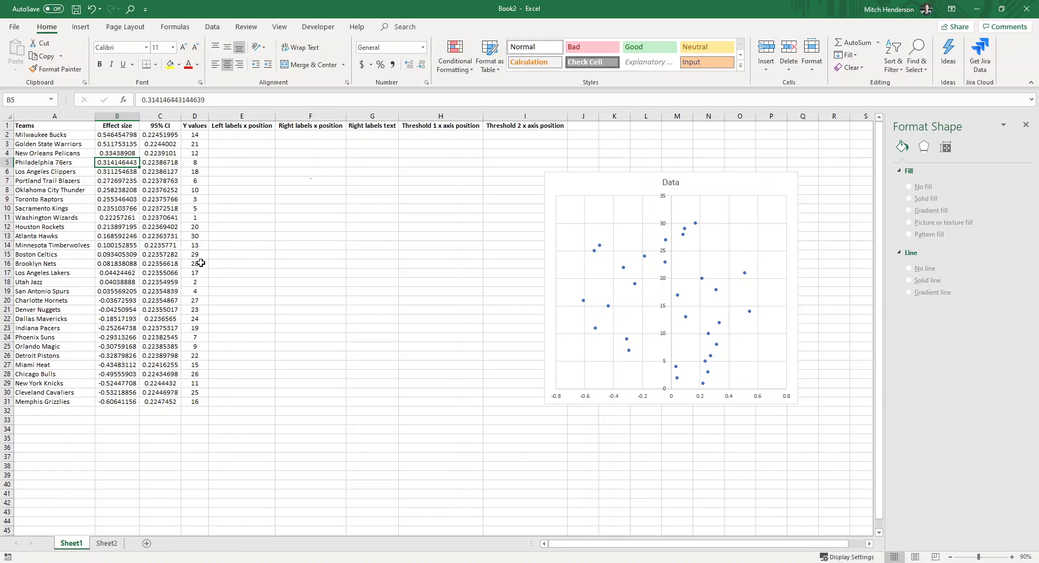
# - Renumber the Y values with 1 in D31 and 2 in D30, filling up to D2
pyautogui.click(199, 401)
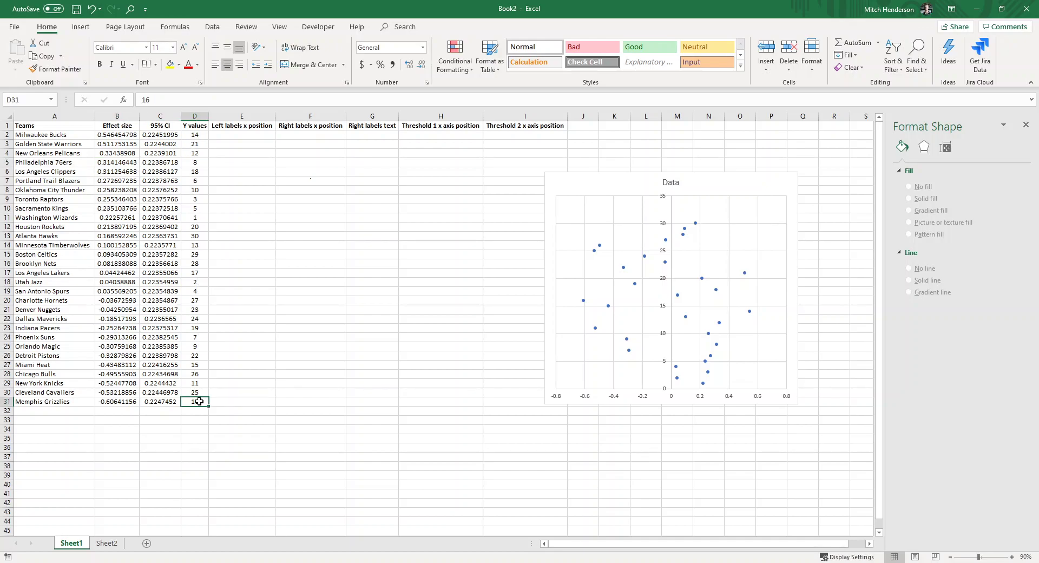
pyautogui.write('1')
pyautogui.press('Up')
pyautogui.write('2')
pyautogui.press('Return')
pyautogui.moveTo(199, 401); pyautogui.dragTo(203, 136)
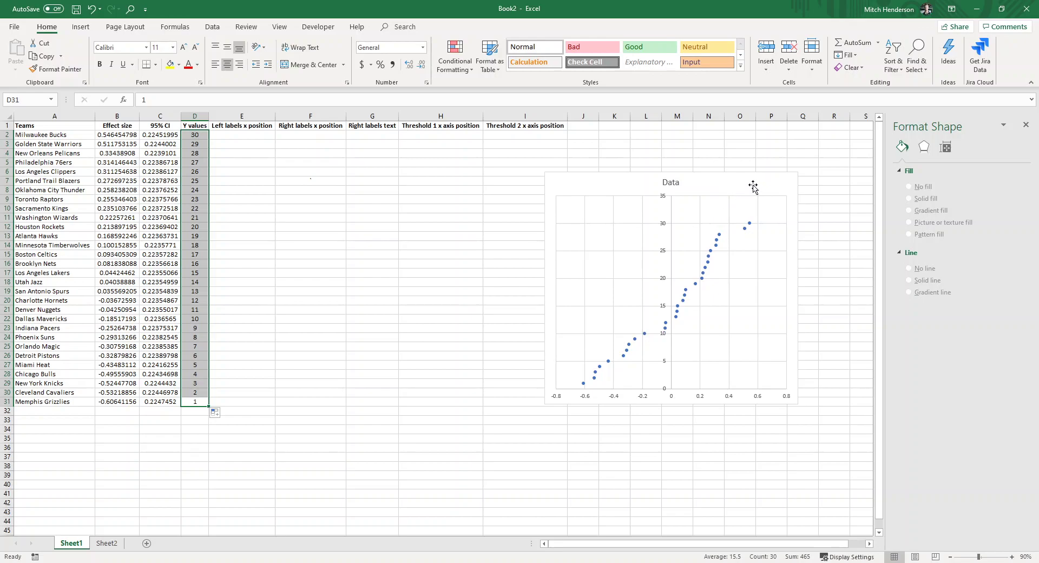
# - Delete the chart title and both the horizontal and vertical gridlines
pyautogui.click(691, 181)
pyautogui.click(691, 180)
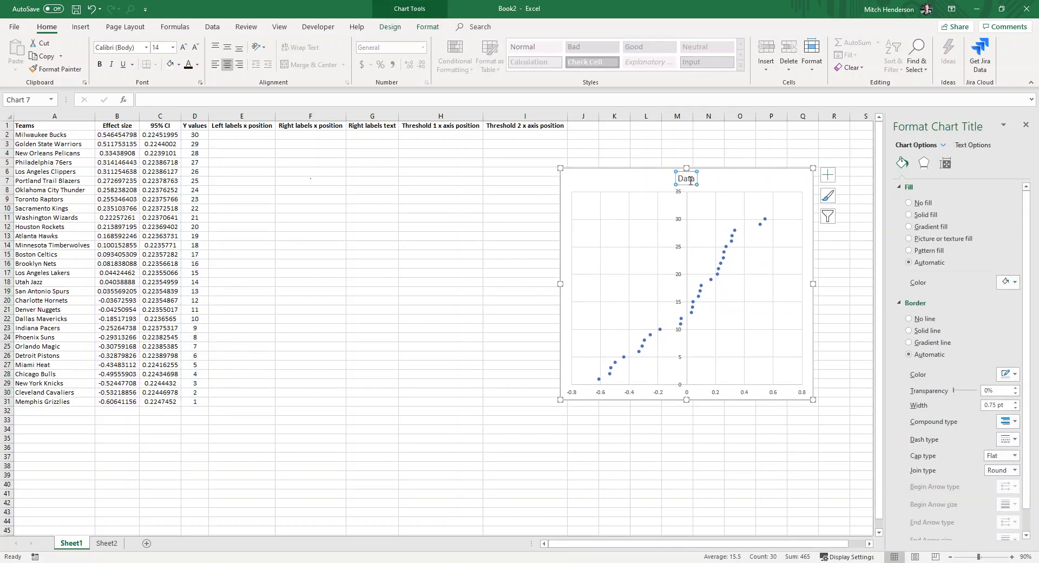
pyautogui.press('Delete')
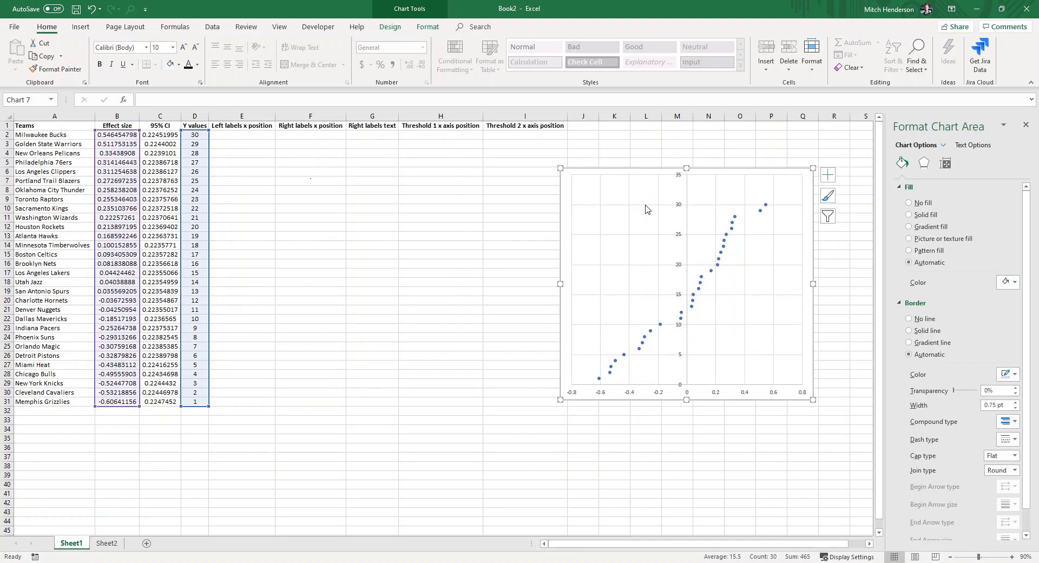
pyautogui.click(646, 205)
pyautogui.press('Delete')
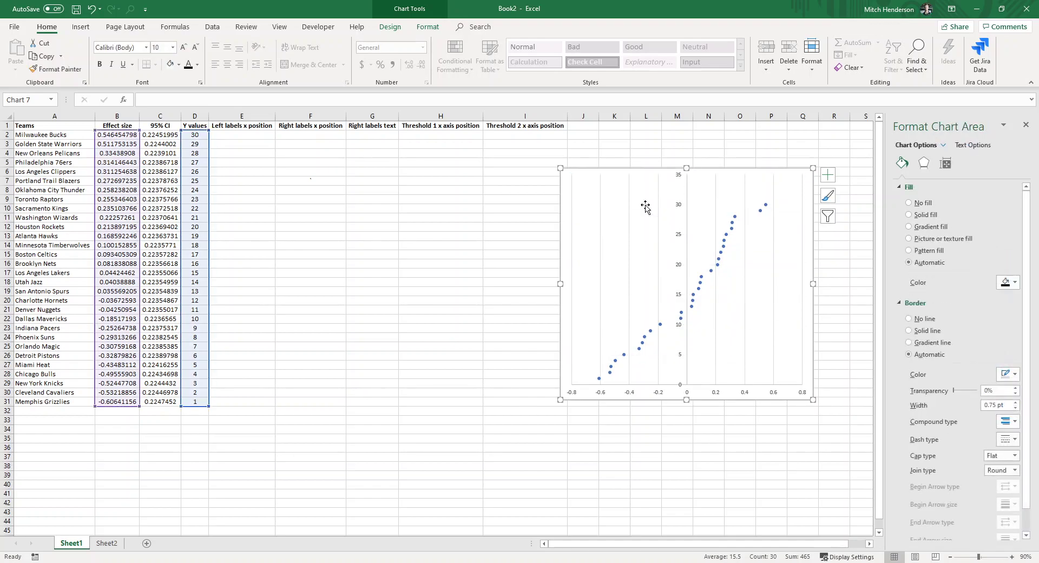
pyautogui.click(658, 217)
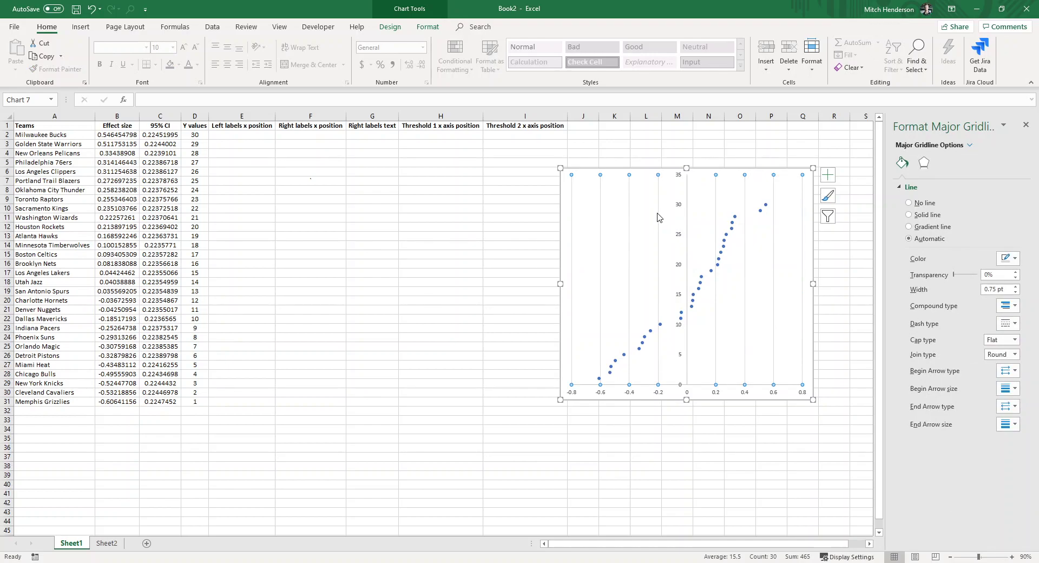
pyautogui.press('Delete')
# - Set the vertical axis label position to None
pyautogui.click(680, 206)
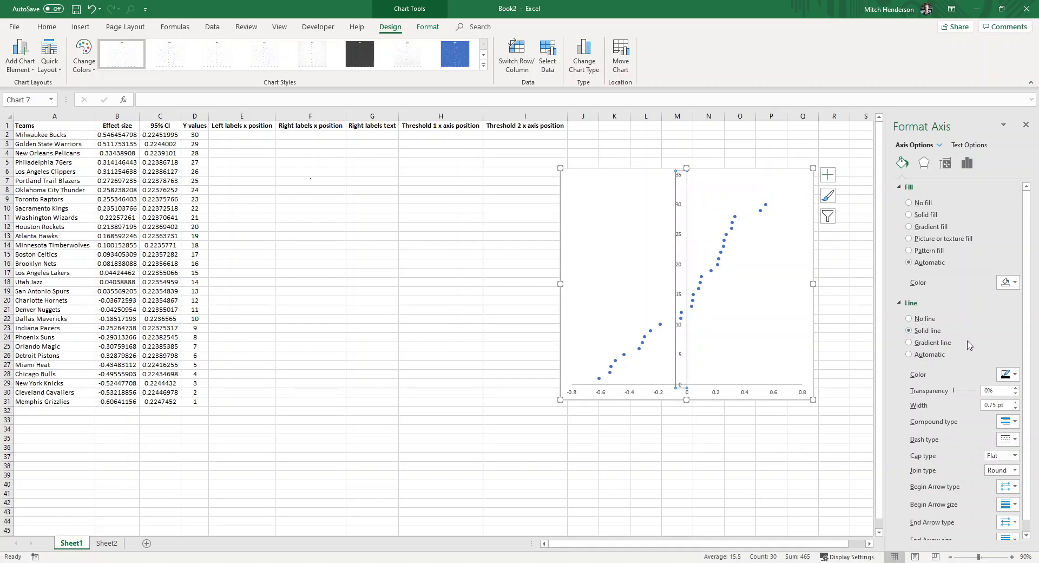
pyautogui.click(966, 163)
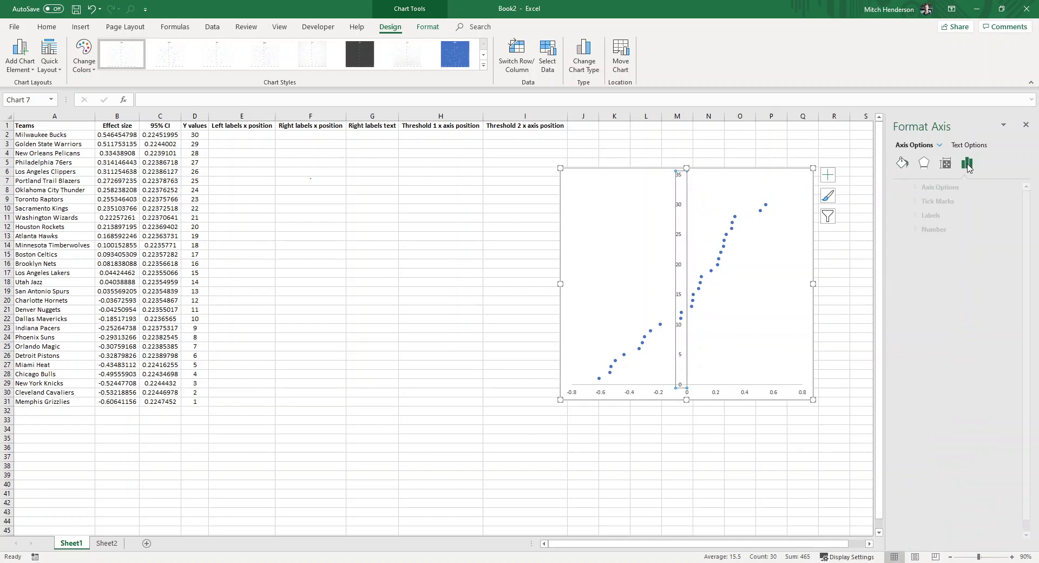
pyautogui.click(921, 216)
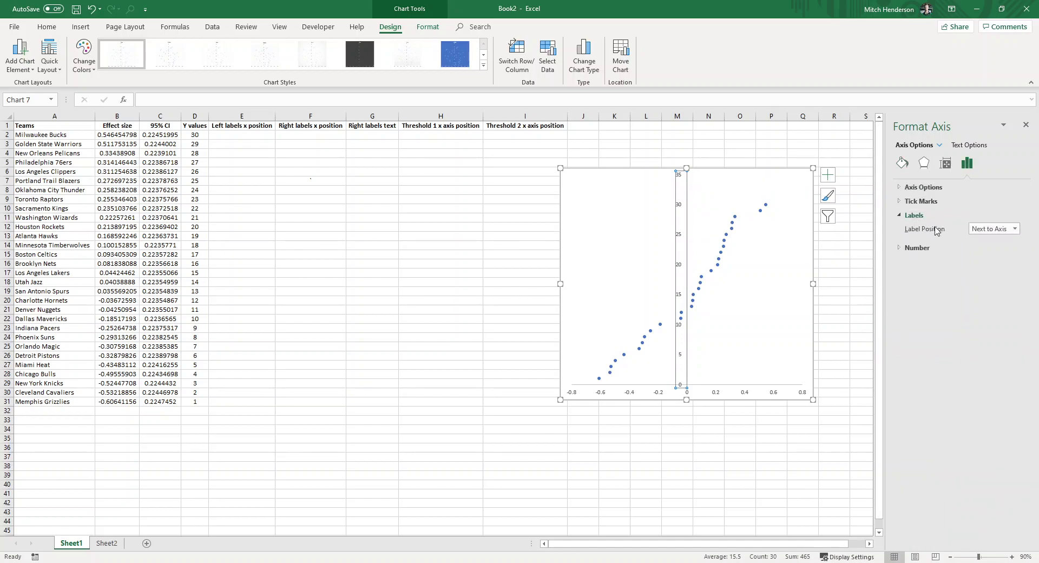
pyautogui.click(1012, 229)
pyautogui.click(993, 271)
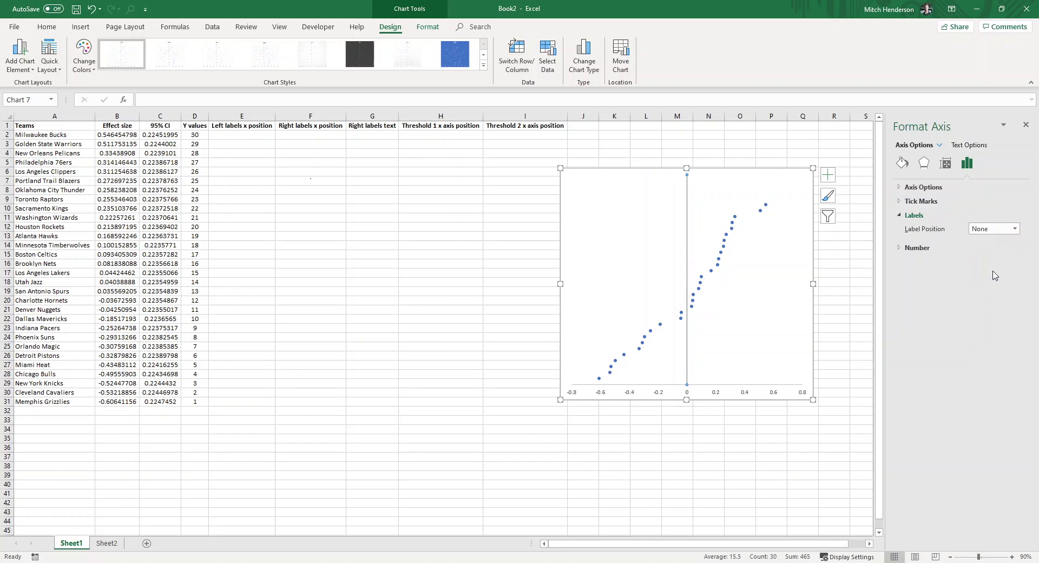
# - Check the horizontal axis line formatting, then deselect the chart
pyautogui.click(659, 397)
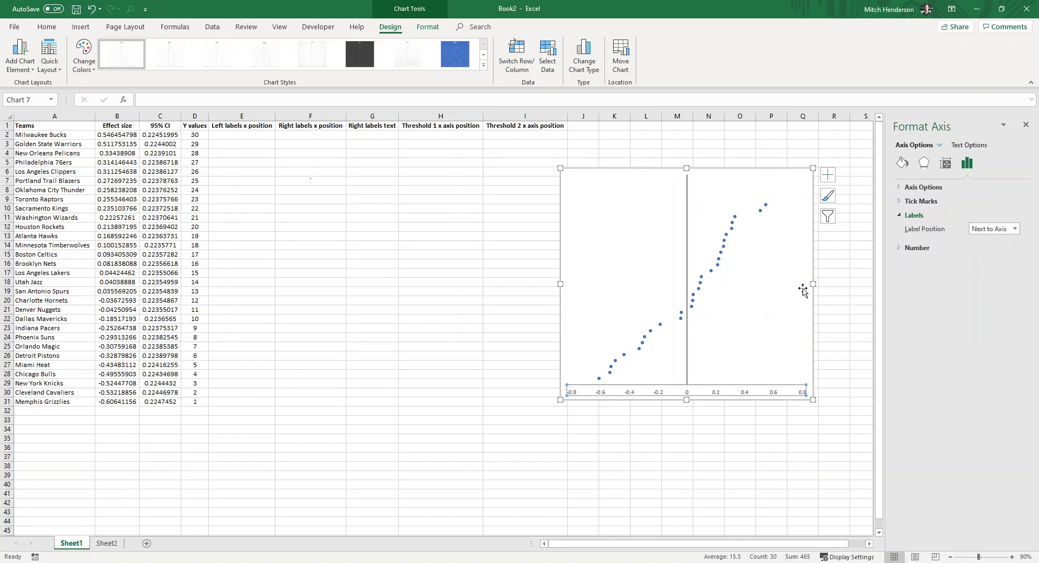
pyautogui.click(900, 164)
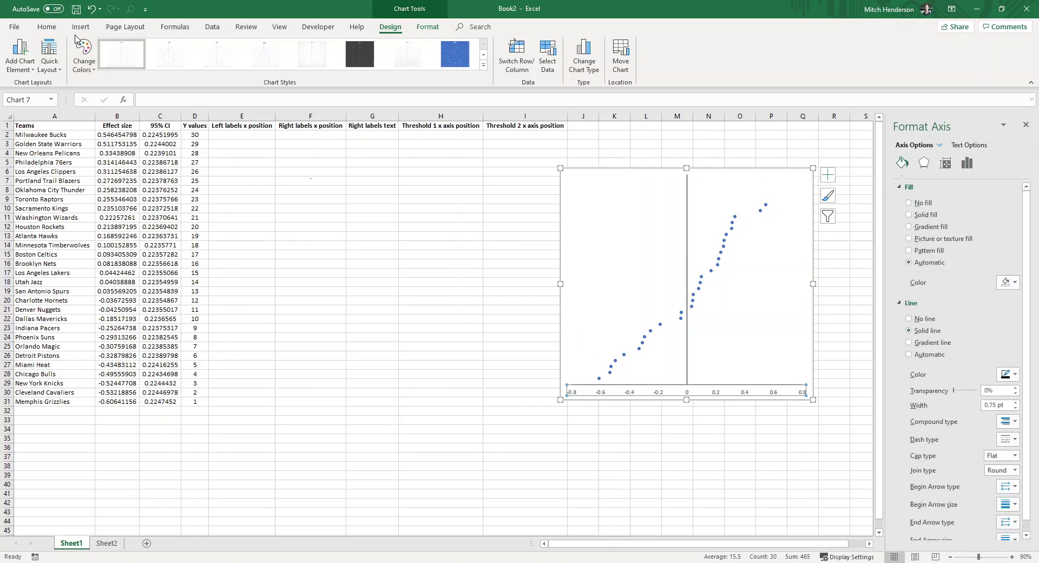
pyautogui.click(47, 27)
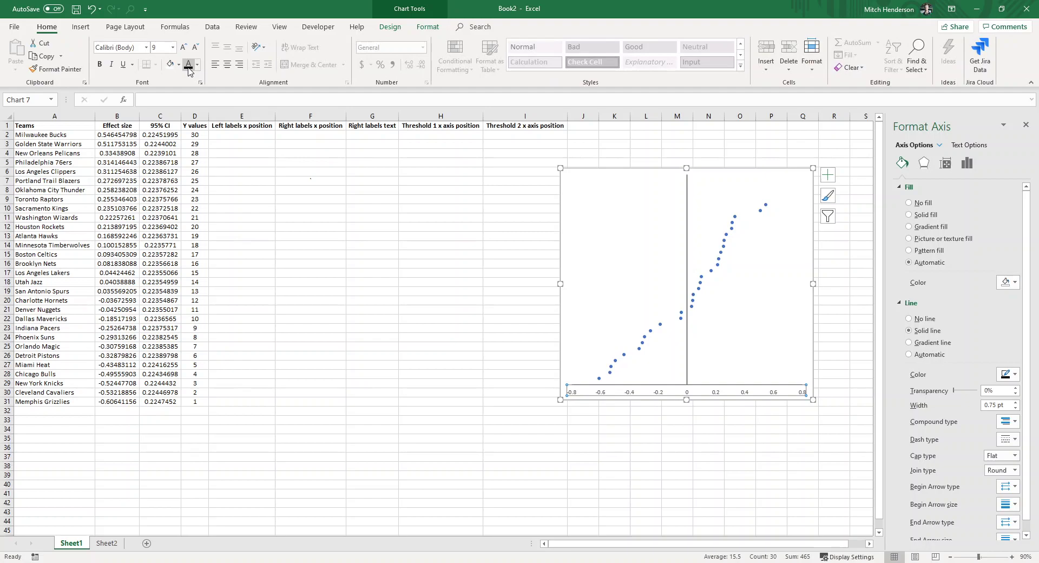
pyautogui.click(535, 238)
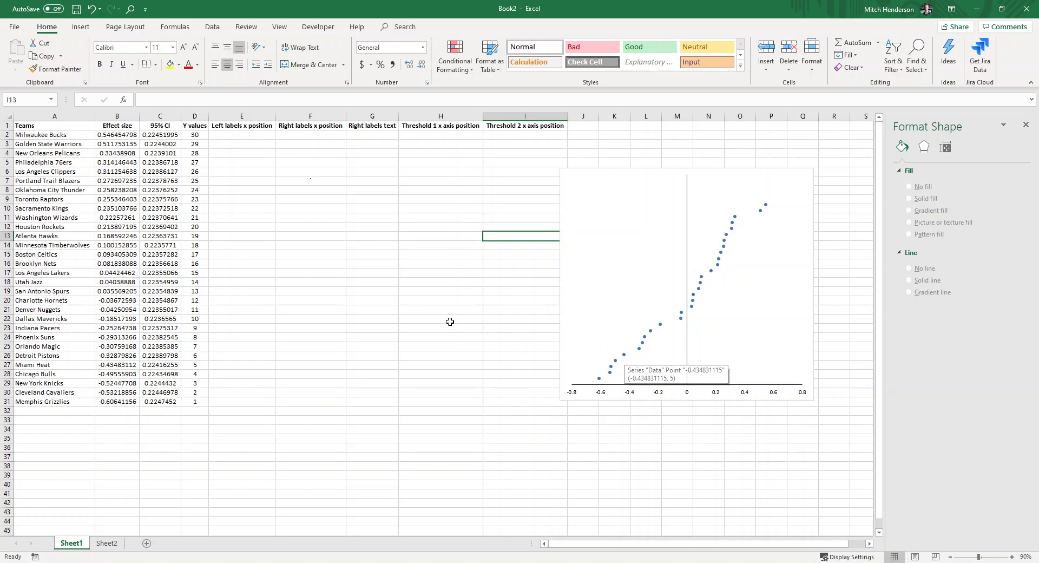
# - Add error bars to the data series and delete the vertical ones
pyautogui.click(643, 346)
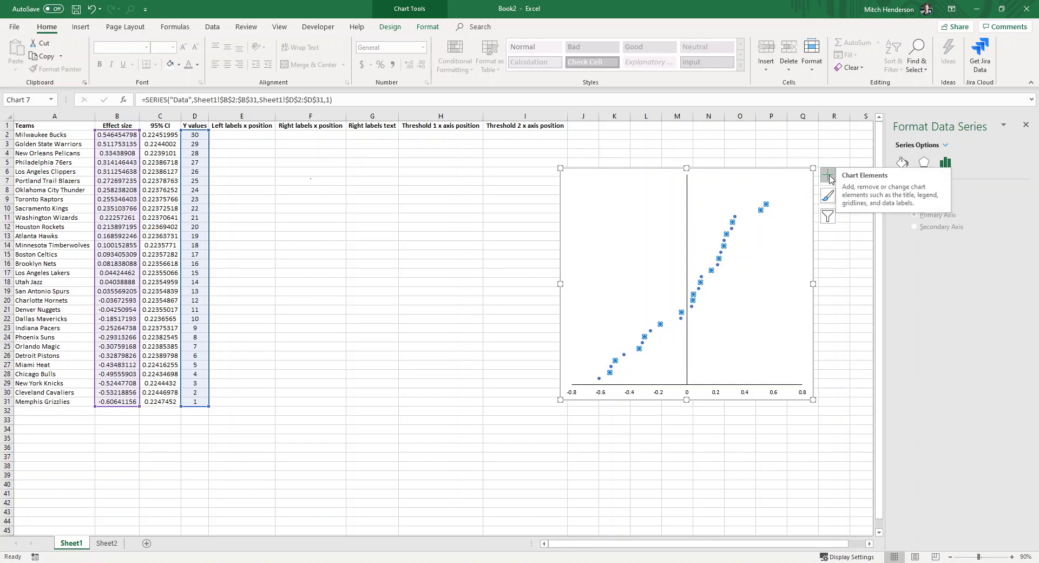
pyautogui.click(827, 175)
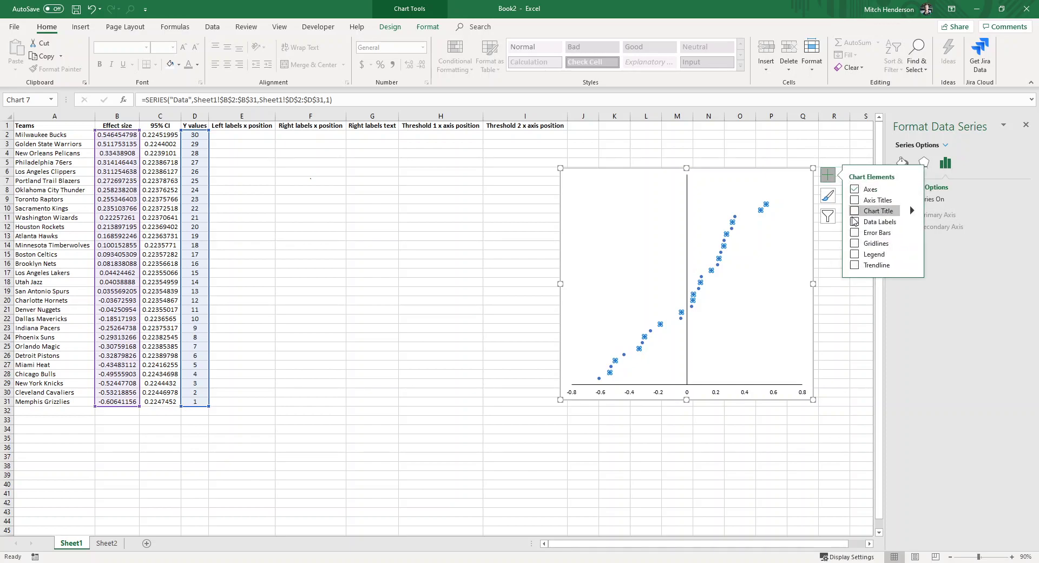
pyautogui.click(854, 234)
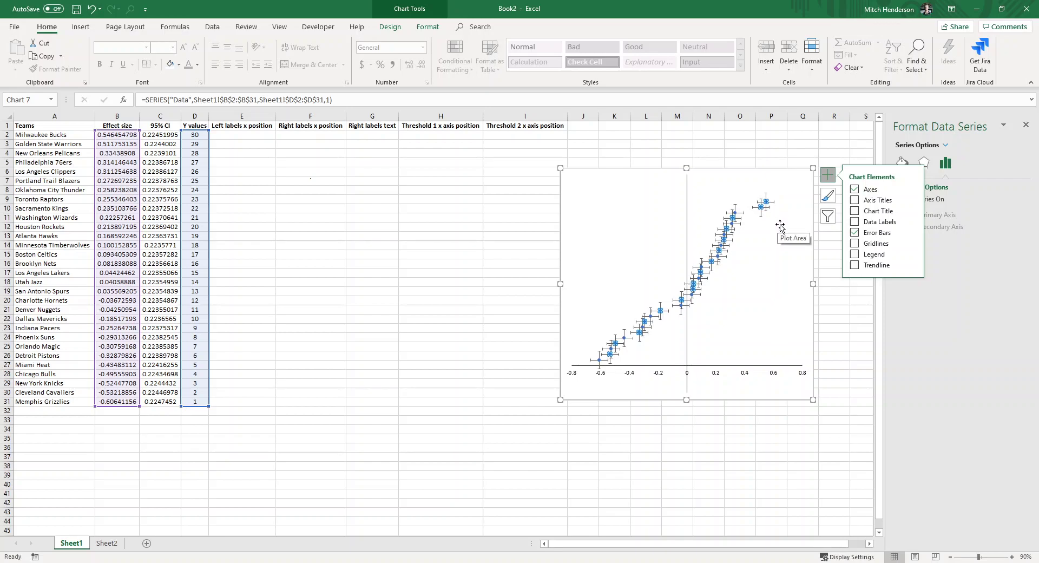
pyautogui.click(765, 194)
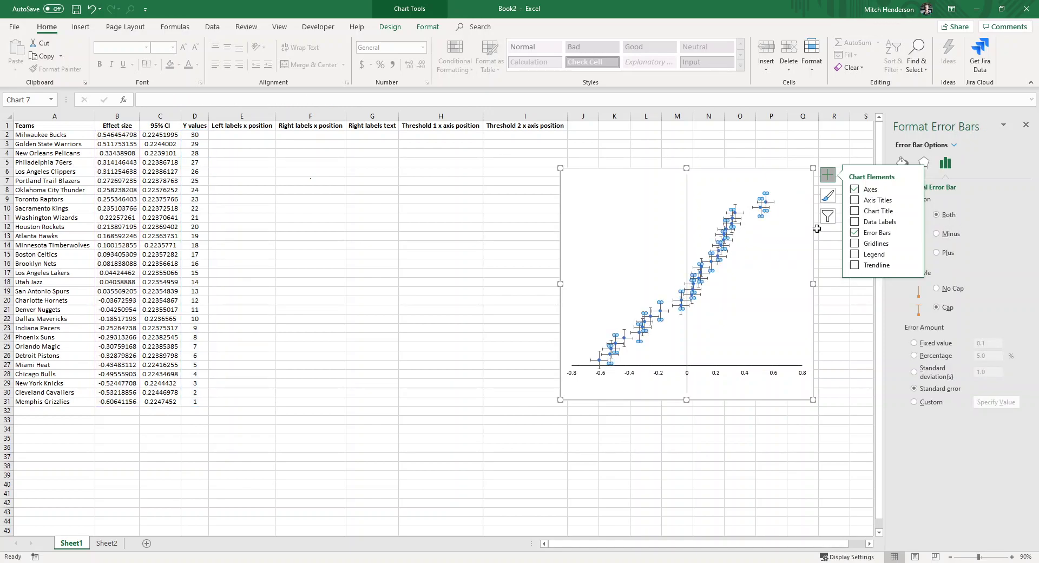
pyautogui.press('Delete')
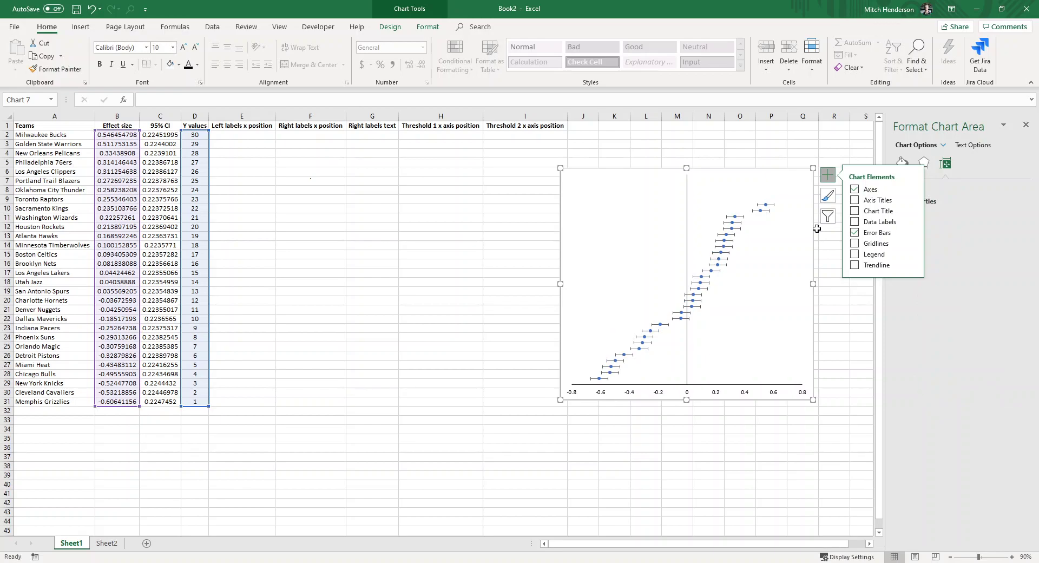
# - Set the horizontal error bars' custom positive and negative values to C2:C31
pyautogui.click(827, 298)
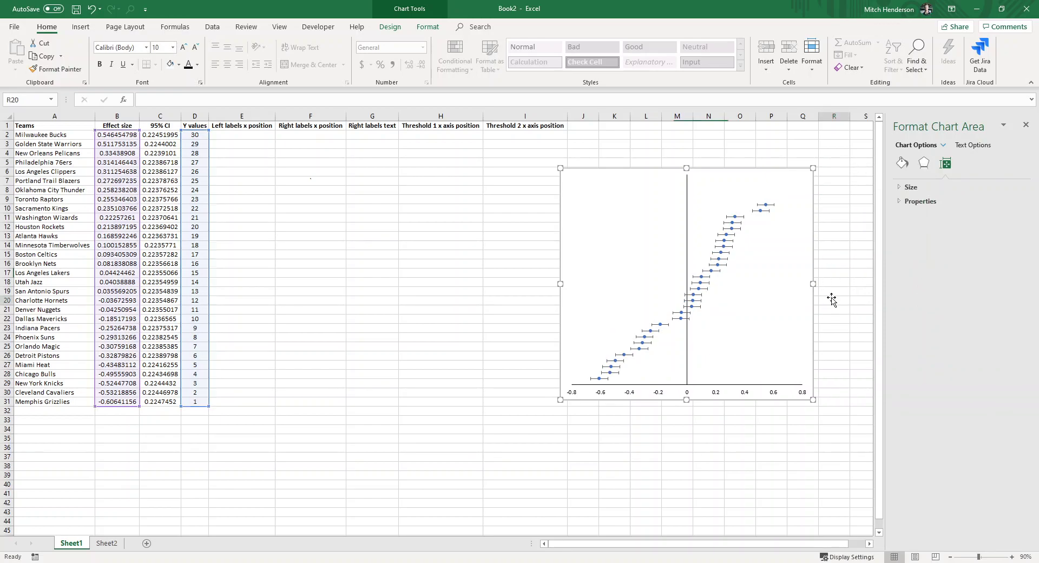
pyautogui.click(774, 205)
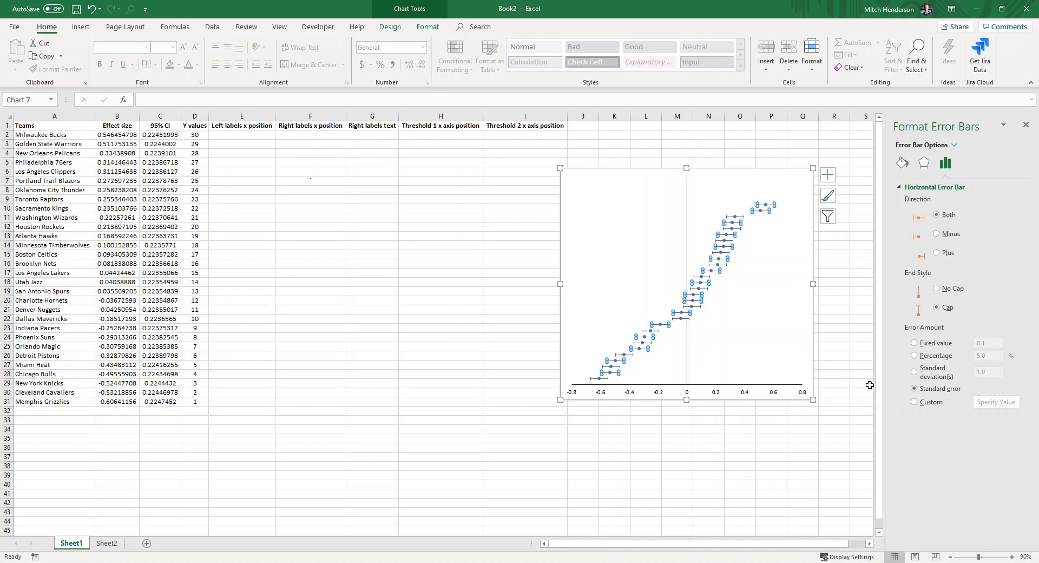
pyautogui.click(914, 402)
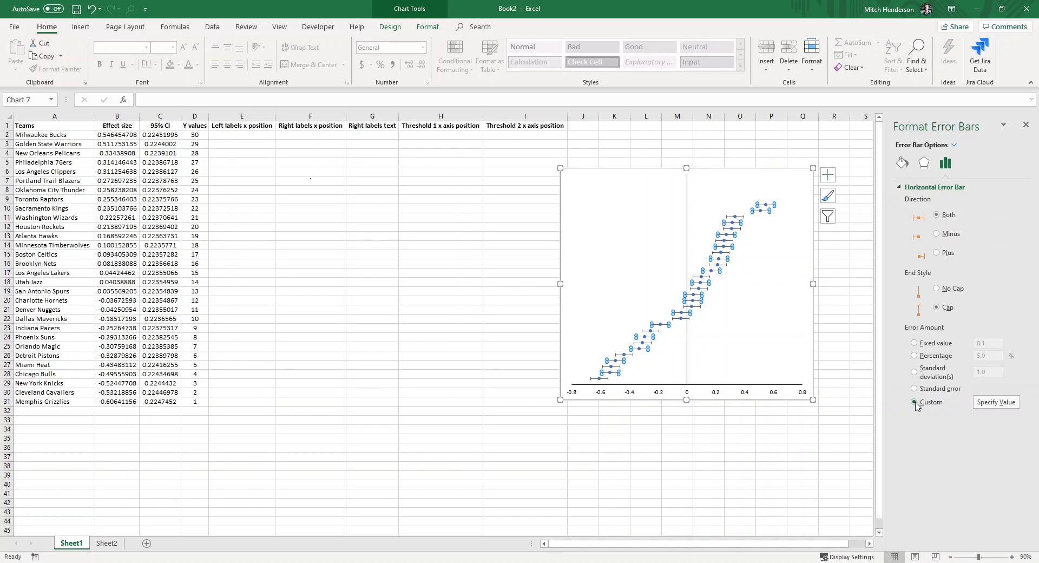
pyautogui.click(983, 402)
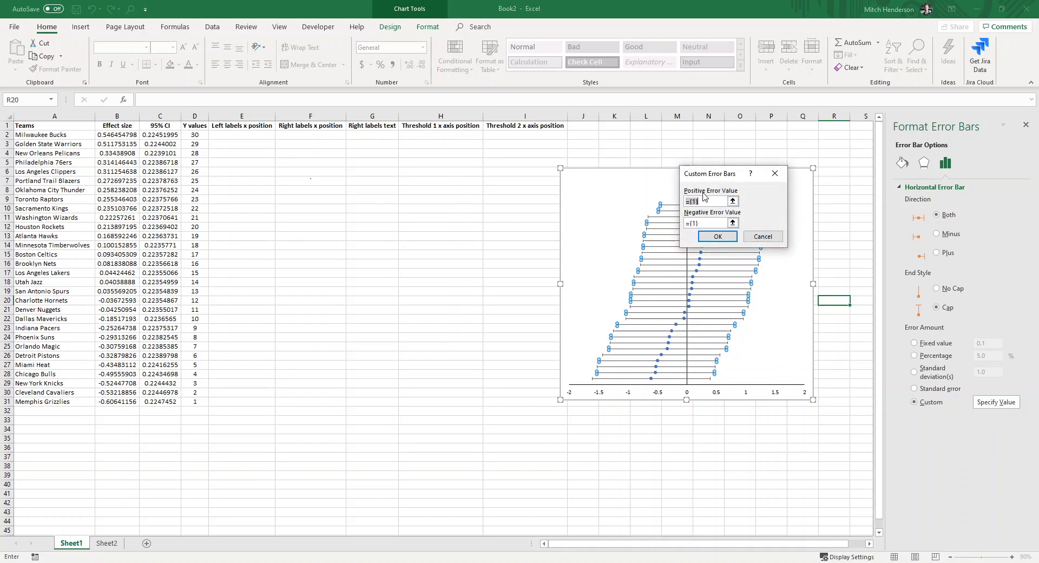
pyautogui.click(733, 201)
pyautogui.moveTo(157, 134); pyautogui.dragTo(171, 401)
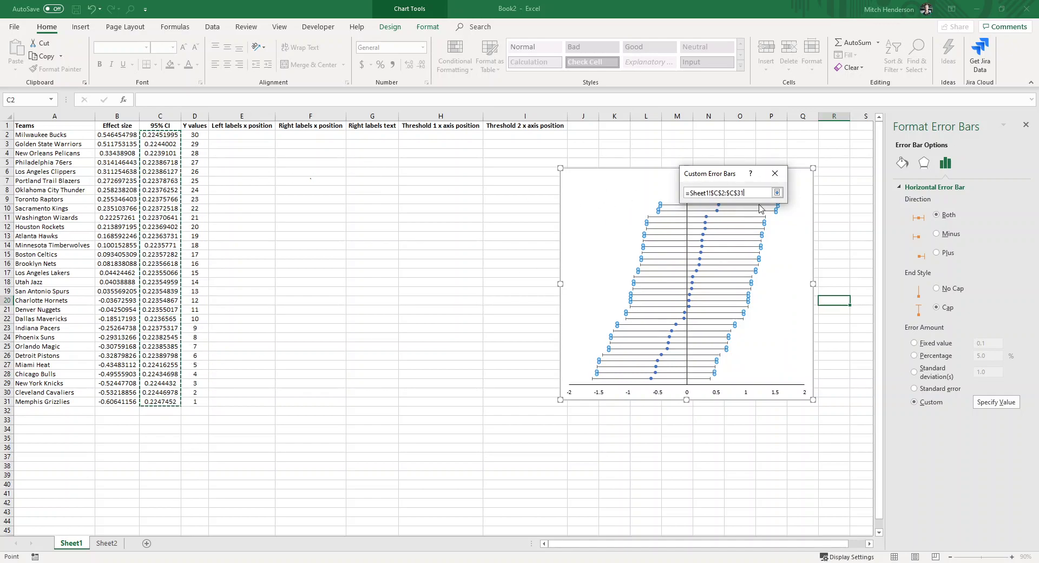
pyautogui.click(776, 194)
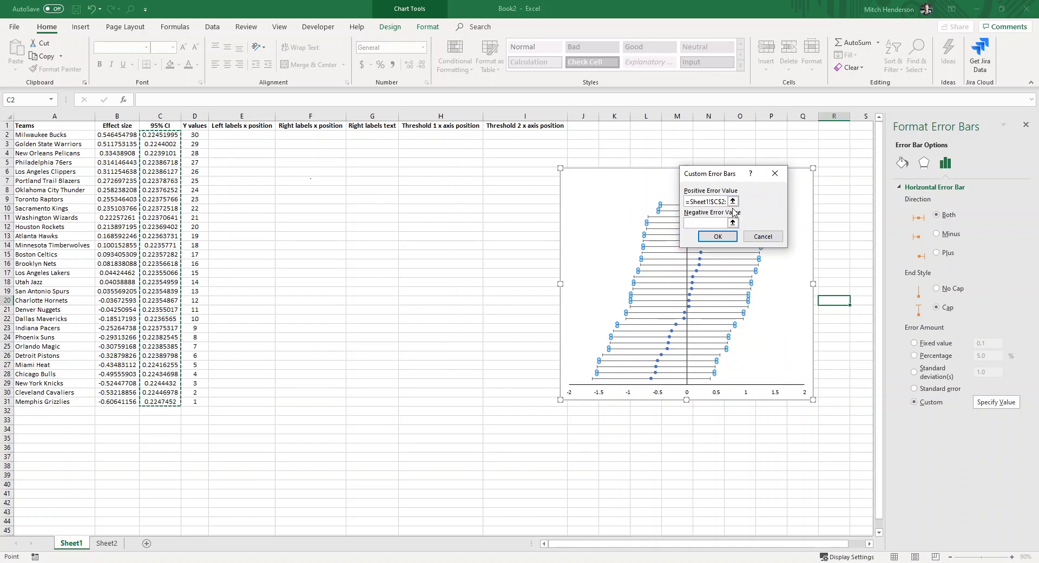
pyautogui.click(733, 232)
pyautogui.moveTo(153, 137); pyautogui.dragTo(171, 401)
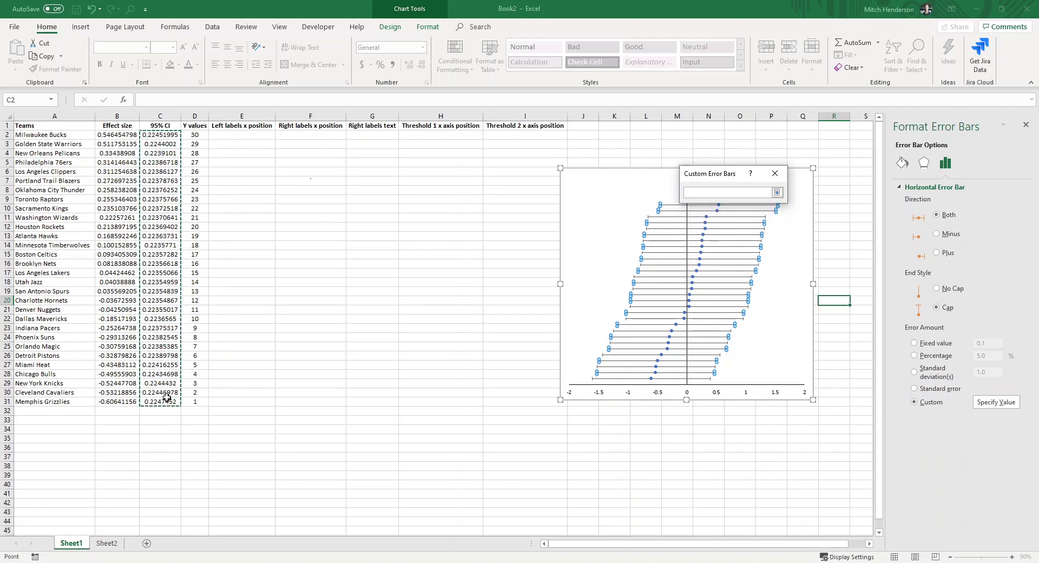
pyautogui.click(776, 192)
pyautogui.click(729, 235)
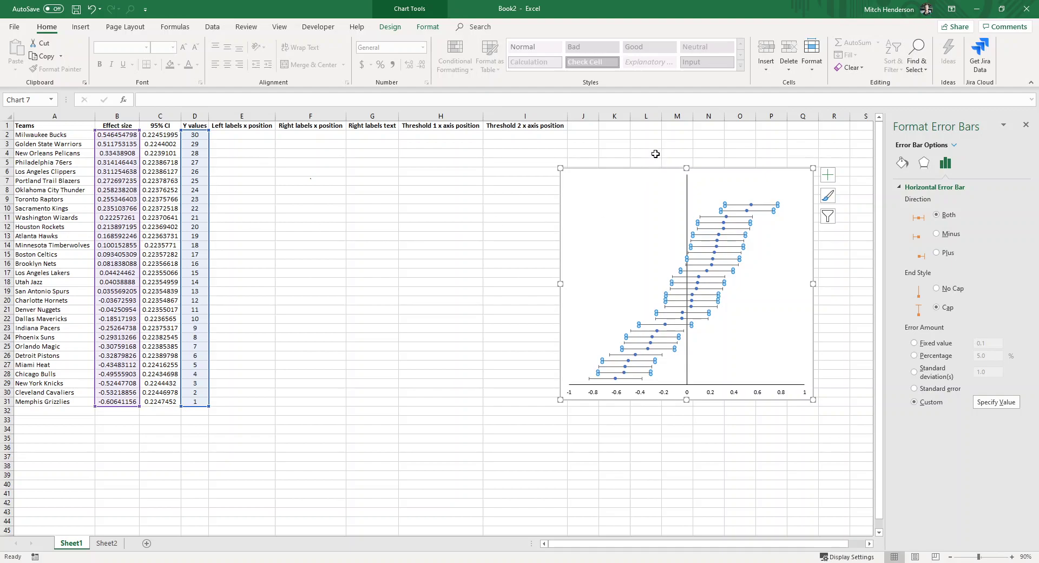
# - Change the vertical axis maximum bound from 35.0 to 30
pyautogui.click(655, 154)
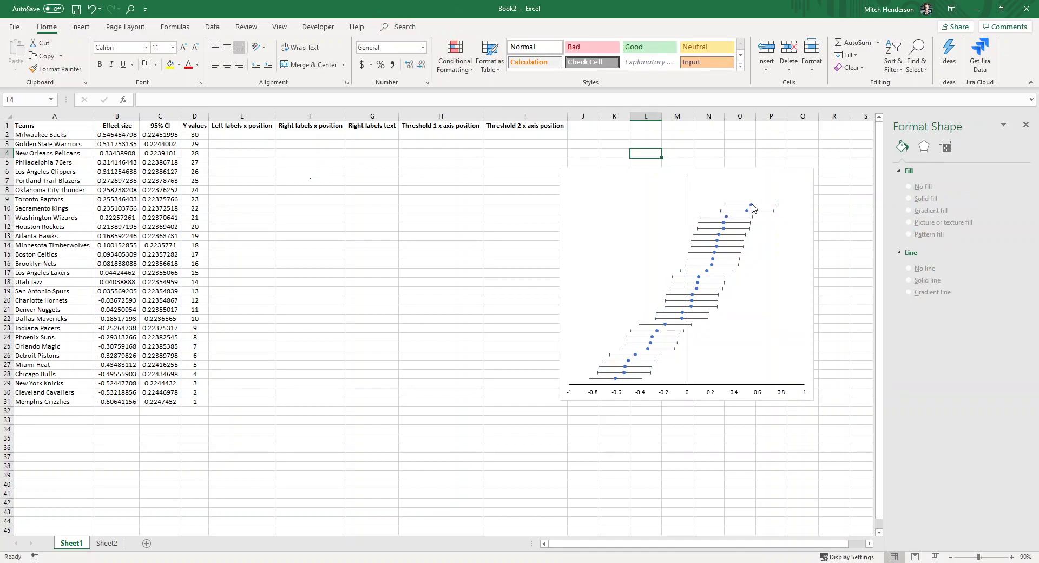
pyautogui.click(688, 204)
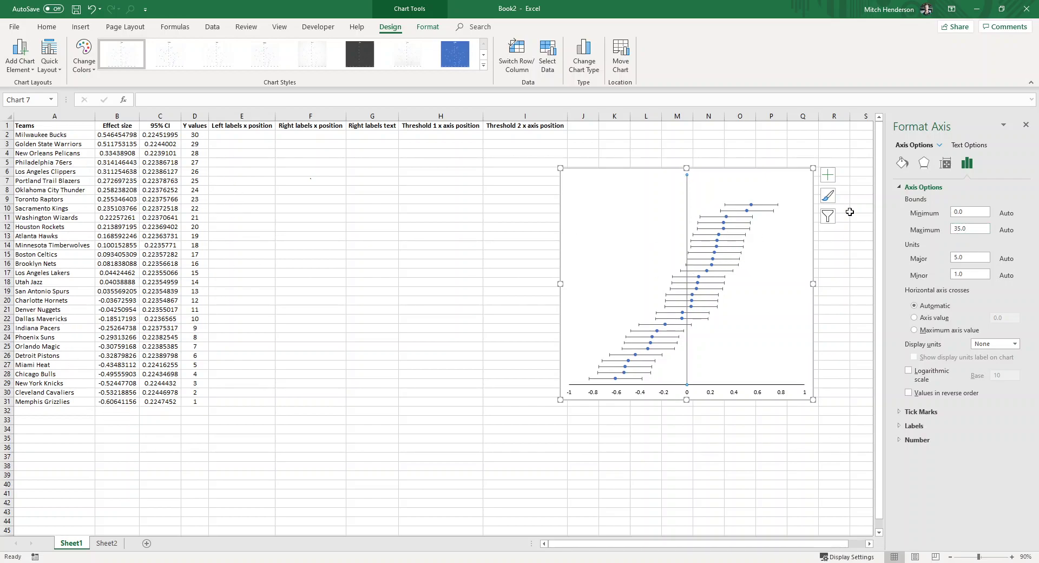
pyautogui.moveTo(975, 228); pyautogui.dragTo(932, 234)
pyautogui.write('30')
pyautogui.press('Return')
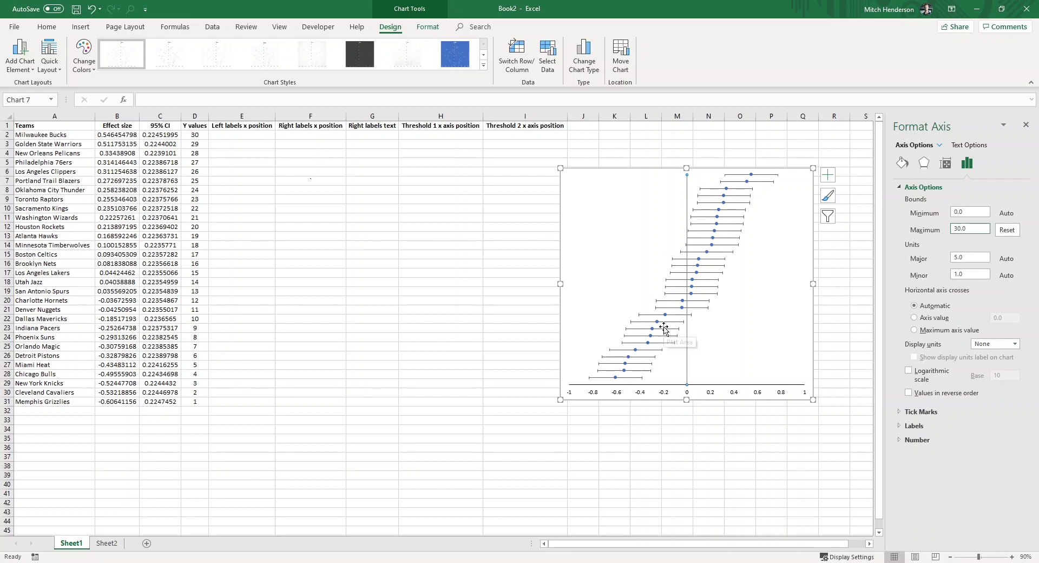
# - Set the horizontal error bars' end style to No Cap
pyautogui.click(700, 217)
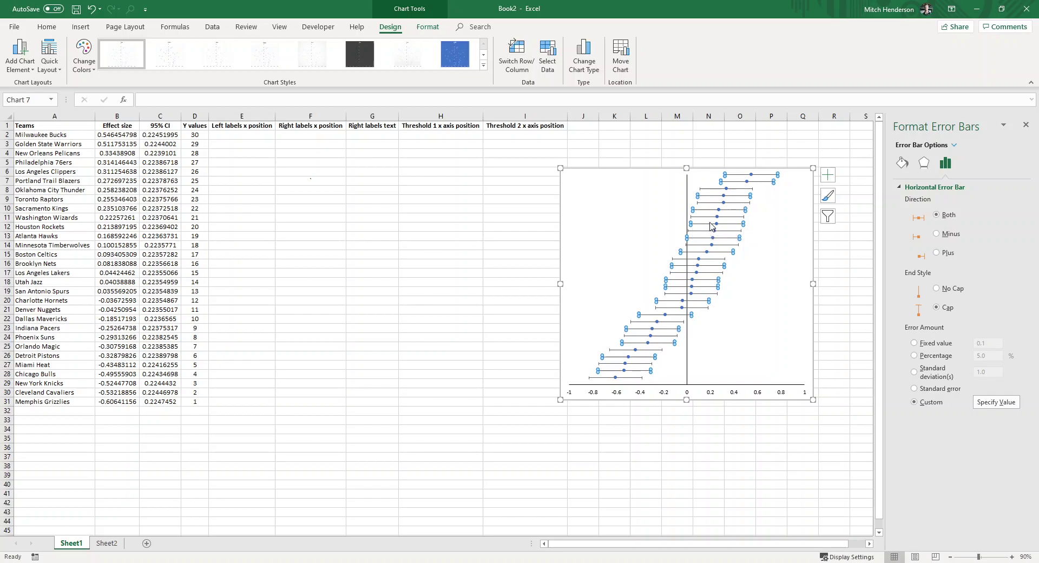
pyautogui.click(936, 289)
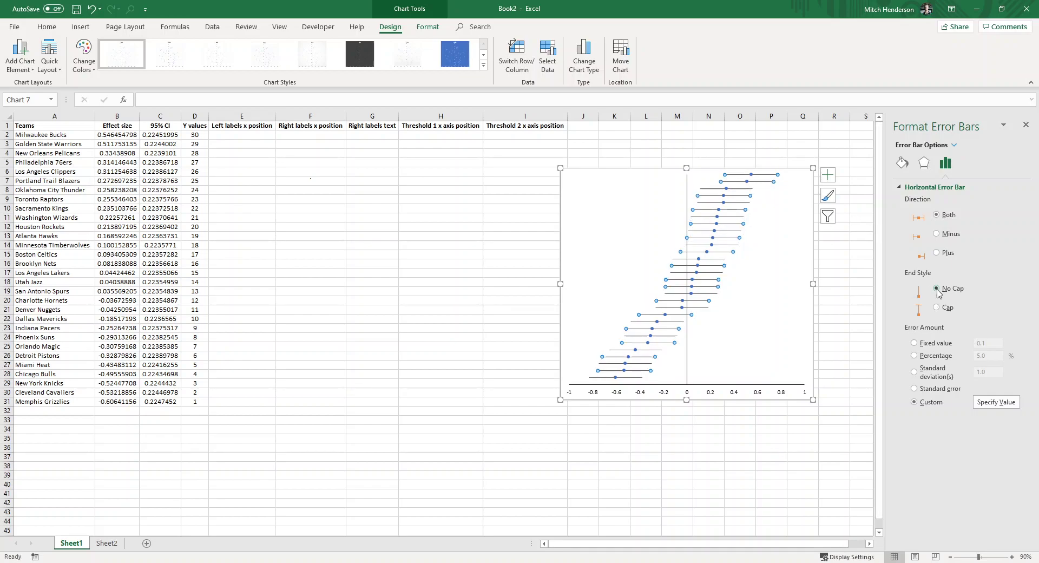
pyautogui.click(736, 438)
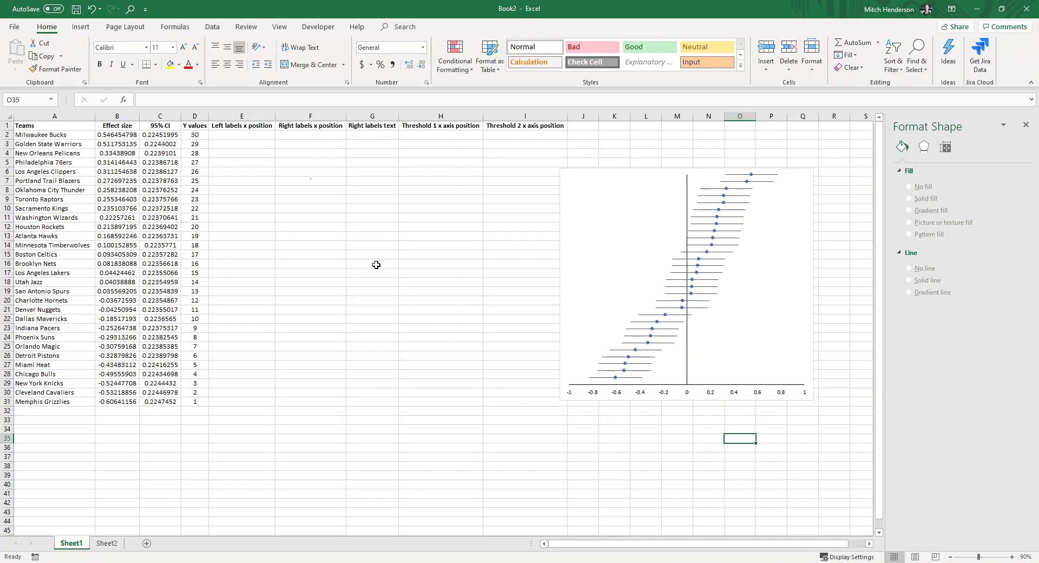
# - After glancing at Sheet2, enter -1.4 in E2 and copy it into E3:E31
pyautogui.click(108, 543)
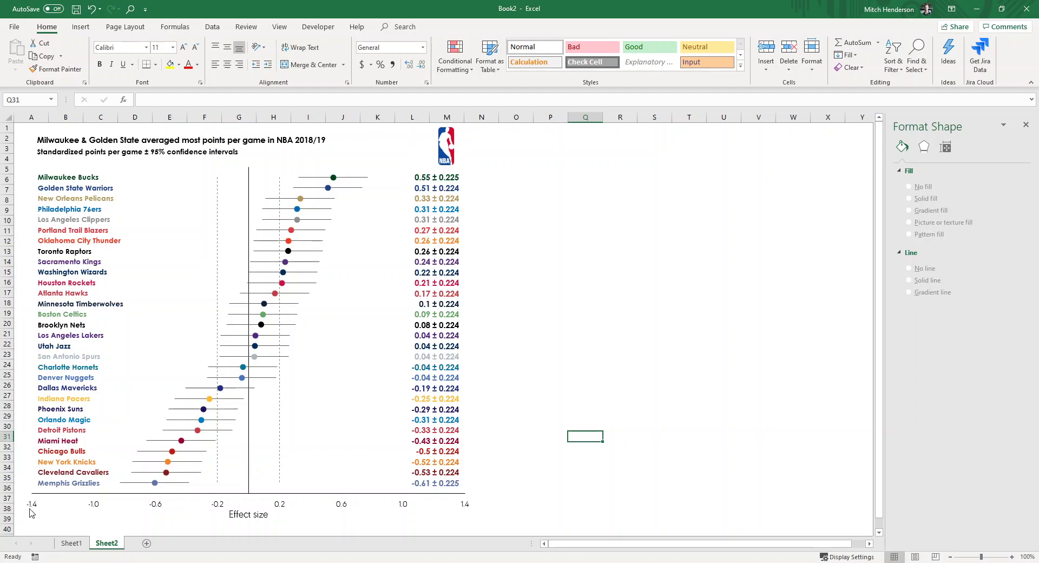
pyautogui.click(72, 542)
pyautogui.click(232, 135)
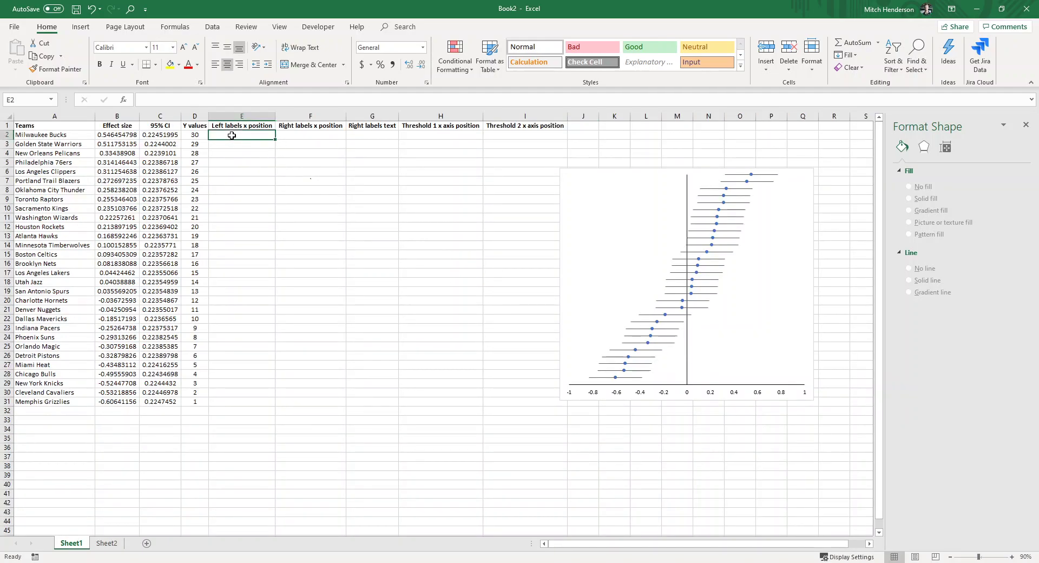
pyautogui.write('-1.4')
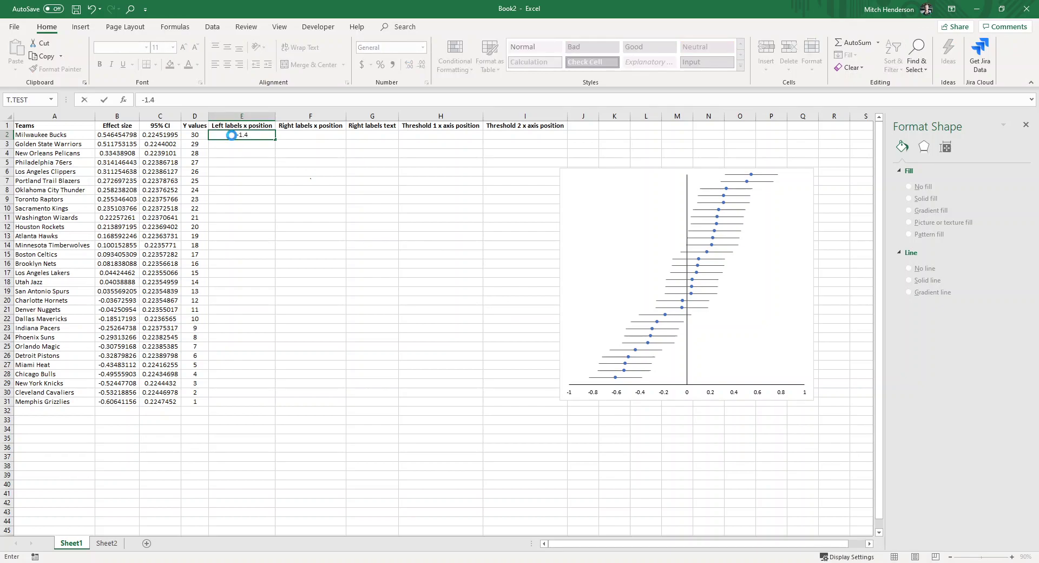
pyautogui.press('Return')
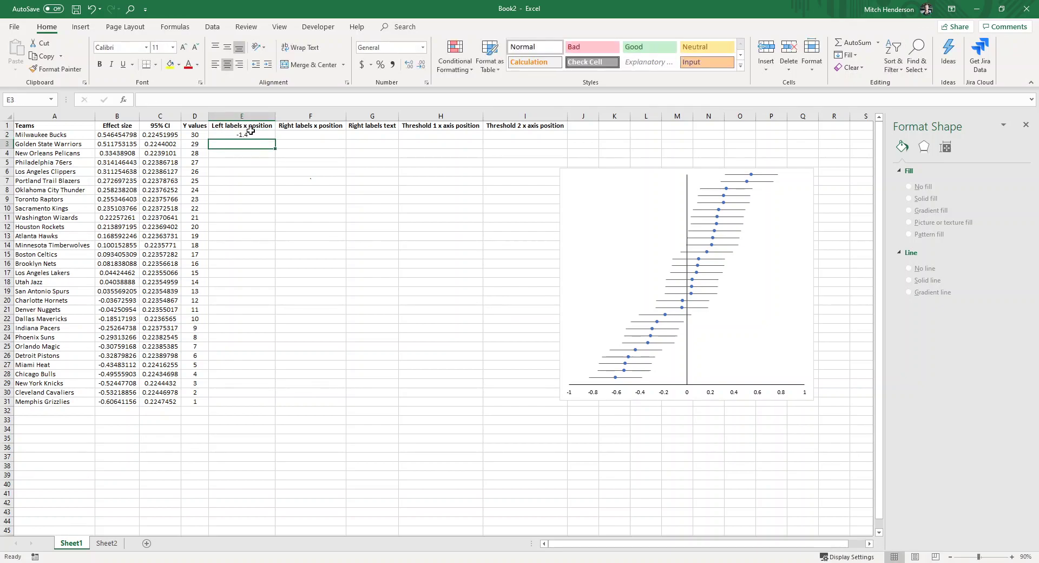
pyautogui.click(252, 134)
pyautogui.hotkey('ctrl', 'c')
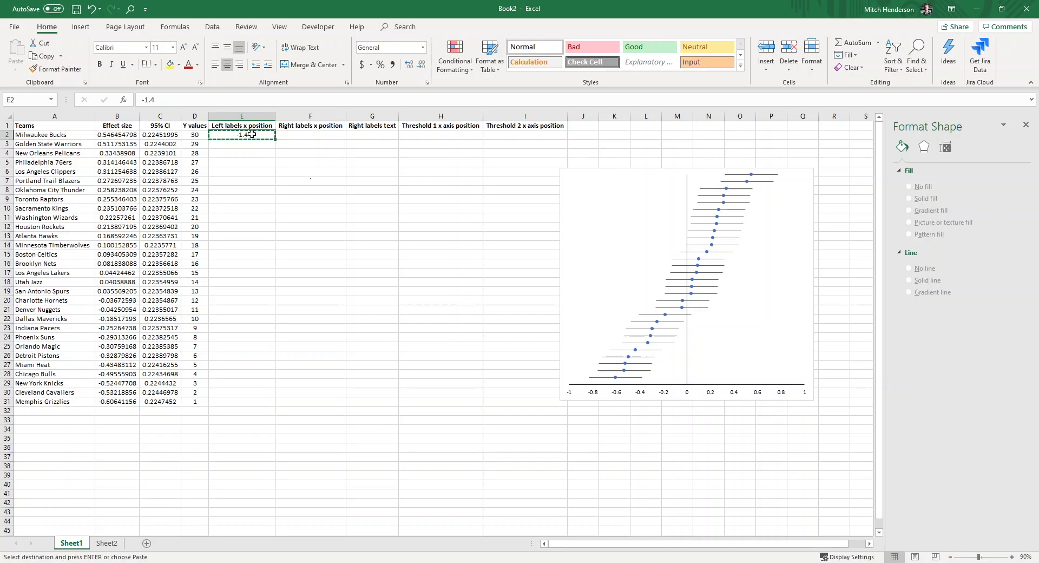
pyautogui.moveTo(243, 144); pyautogui.dragTo(237, 398)
pyautogui.hotkey('ctrl', 'v')
pyautogui.click(326, 291)
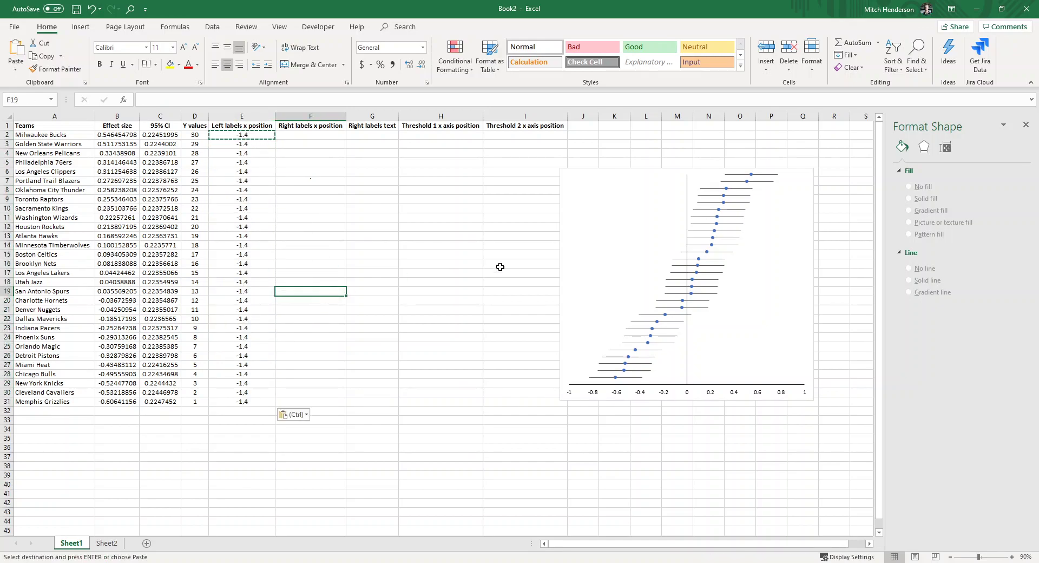
# - Add a 'Left labels' series plotting X values E2:E31 against Y values D2:D31
pyautogui.rightClick(641, 245)
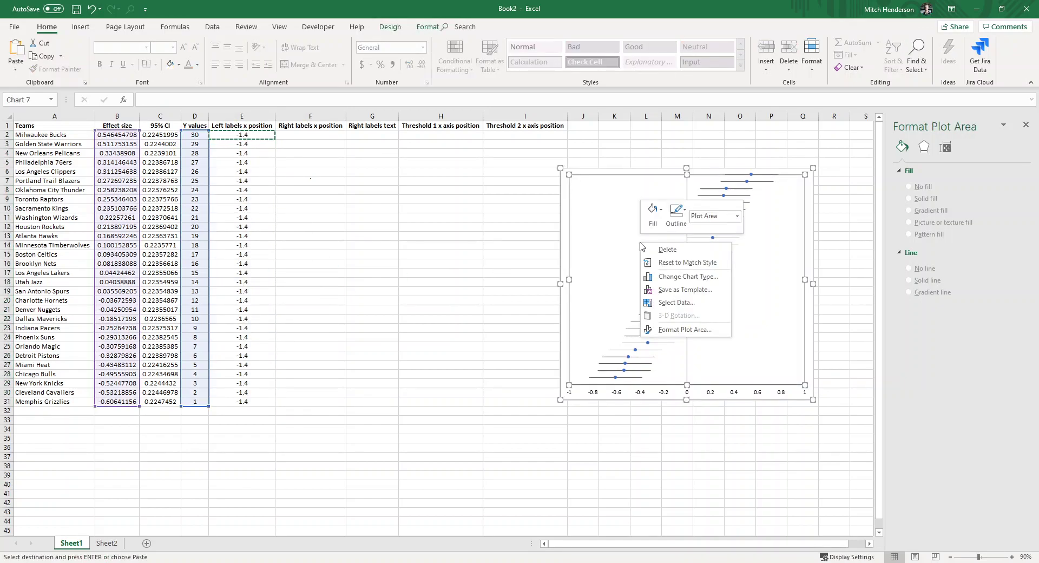
pyautogui.click(663, 303)
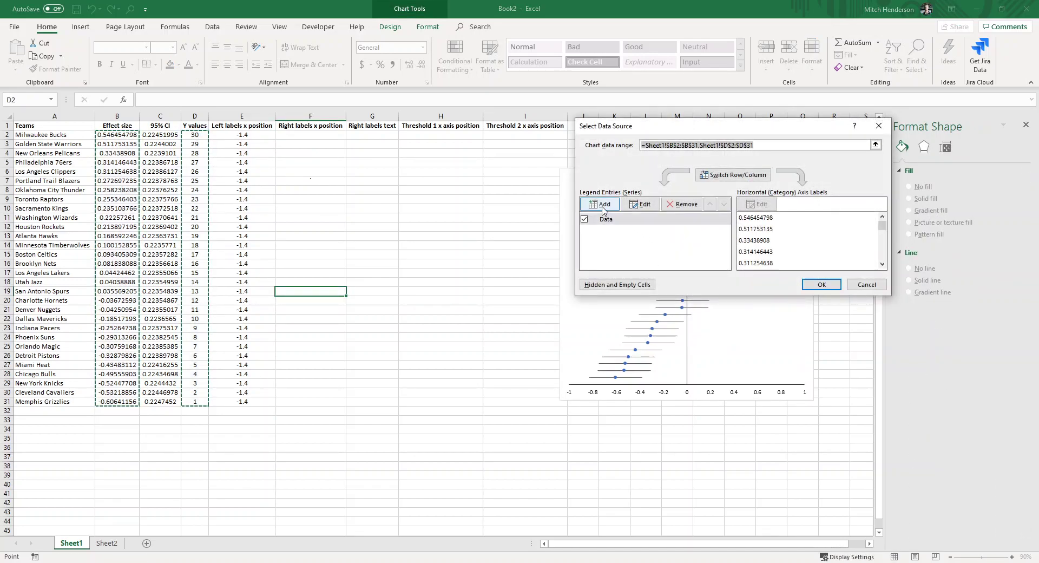
pyautogui.click(600, 207)
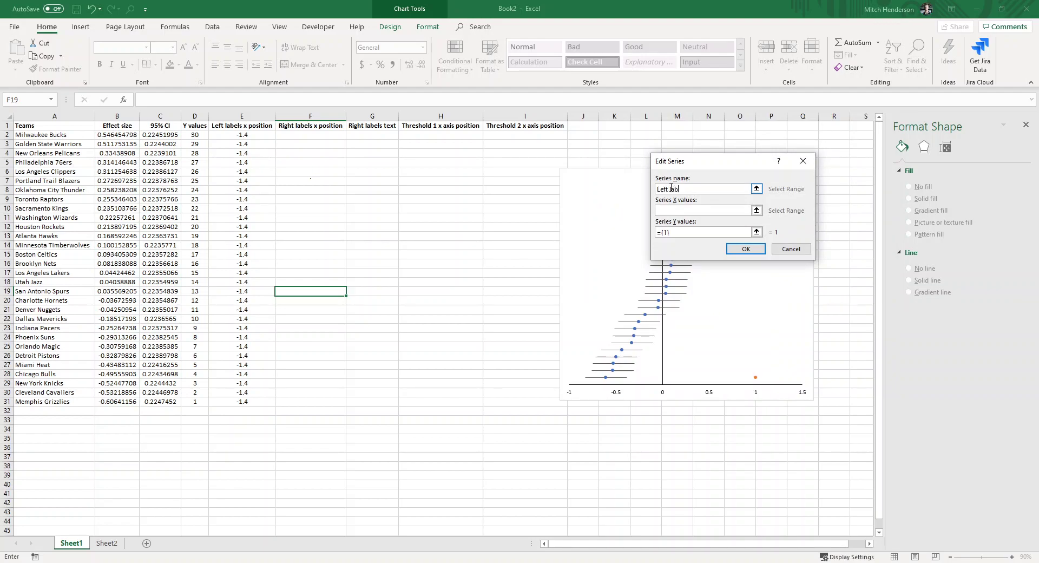
pyautogui.click(728, 209)
pyautogui.click(756, 210)
pyautogui.moveTo(241, 134); pyautogui.dragTo(236, 401)
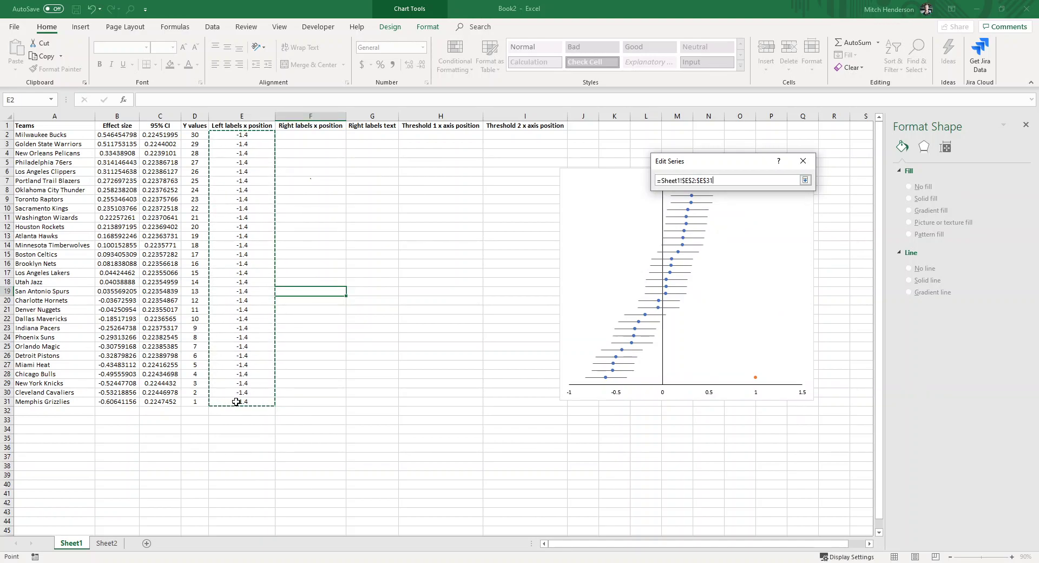
pyautogui.click(805, 180)
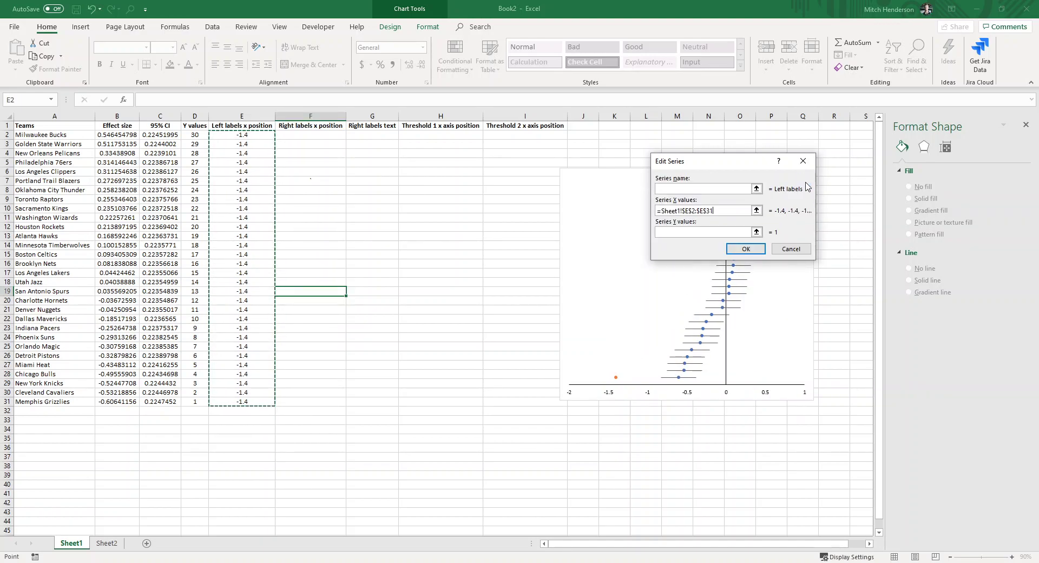
pyautogui.click(757, 231)
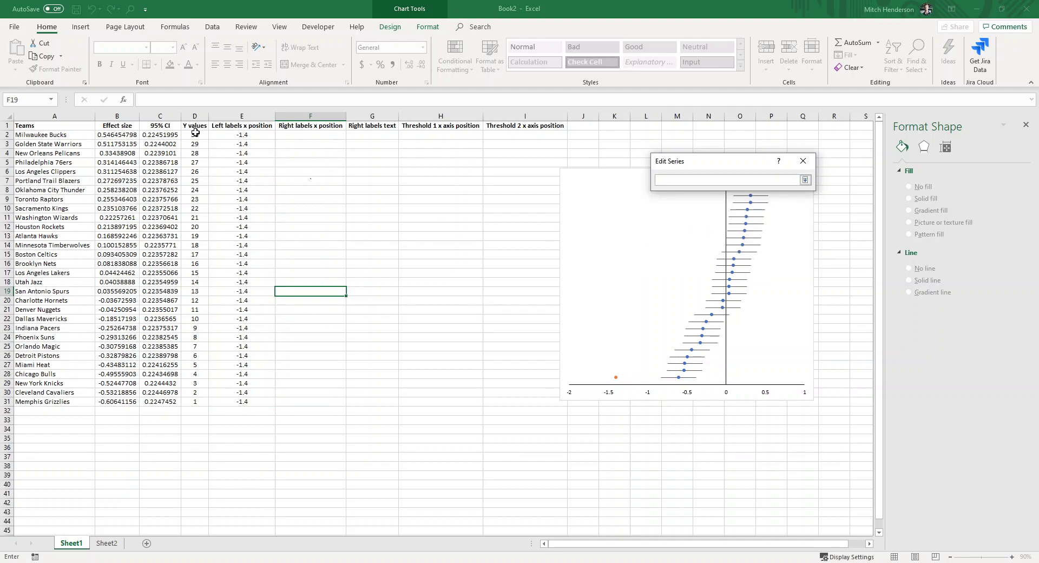
pyautogui.moveTo(195, 134); pyautogui.dragTo(195, 402)
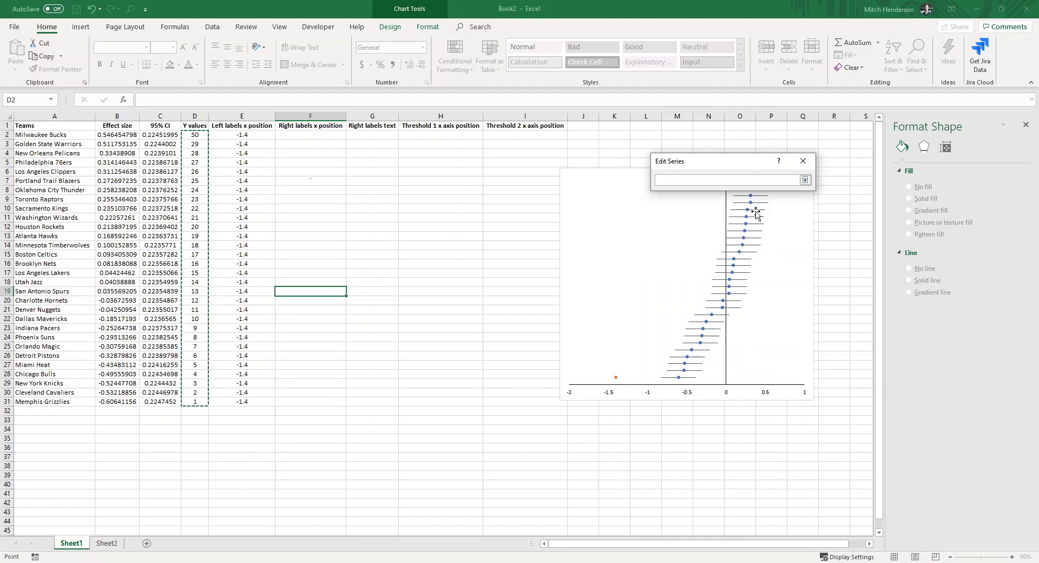
pyautogui.click(805, 180)
pyautogui.click(754, 249)
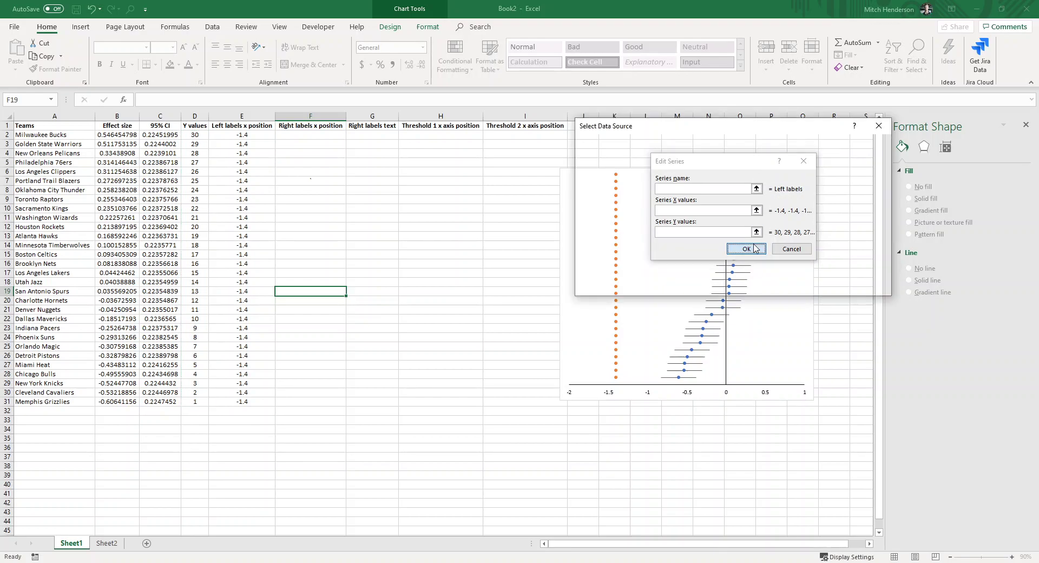
pyautogui.click(814, 292)
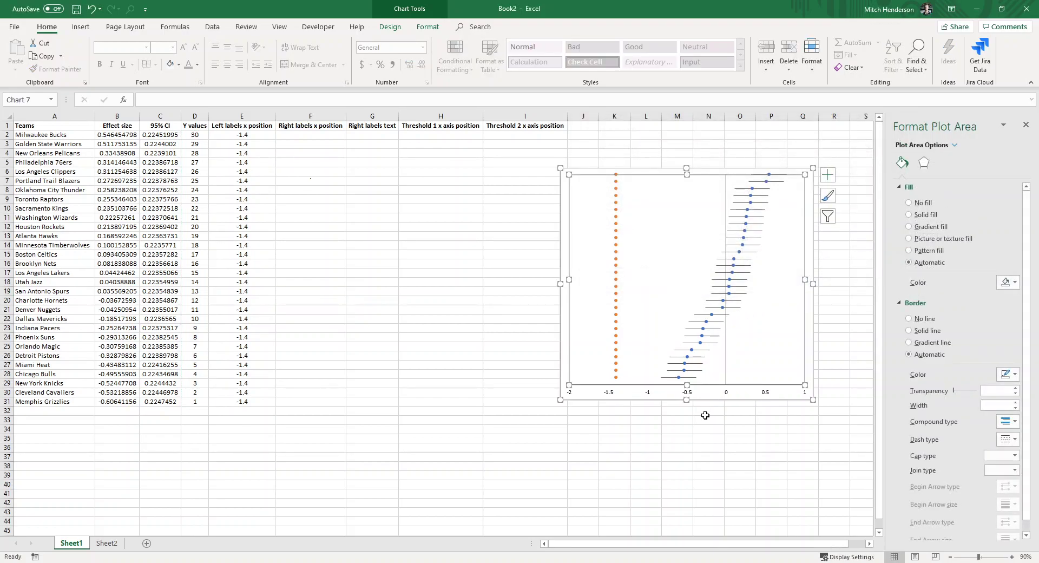
pyautogui.click(656, 457)
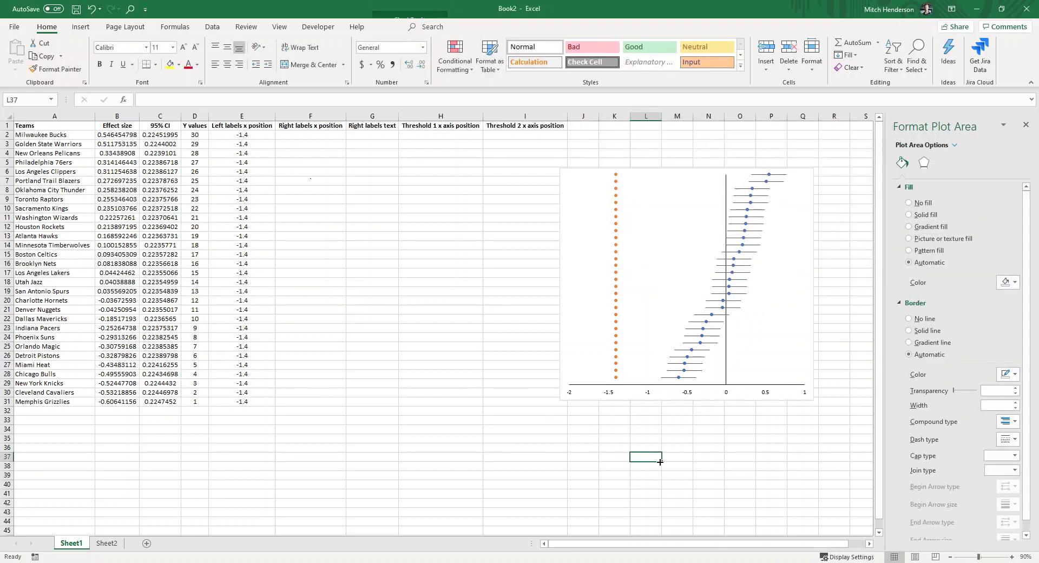
# - Add data labels to the right of the orange Left labels points
pyautogui.click(618, 233)
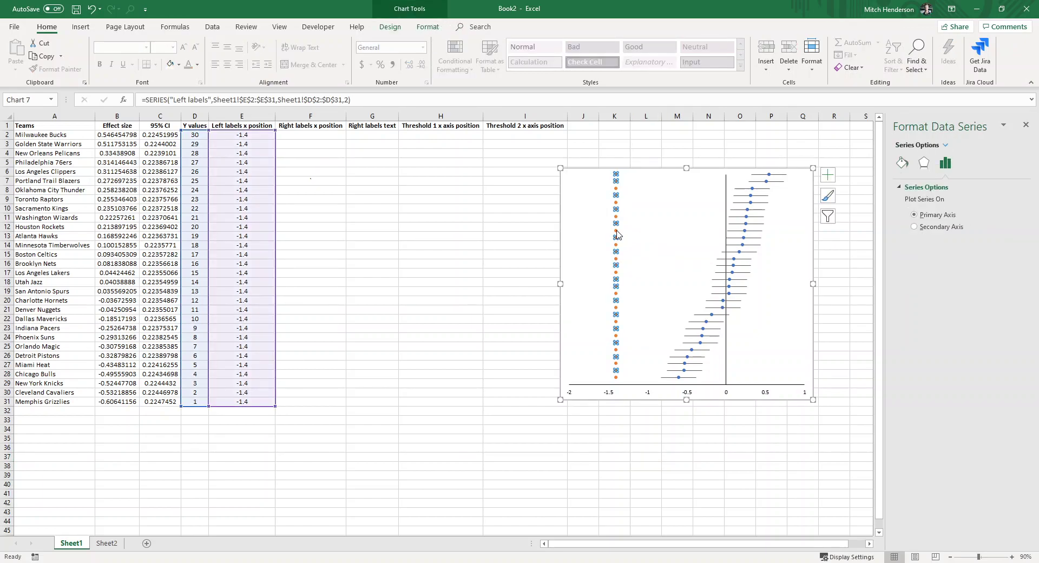
pyautogui.rightClick(618, 234)
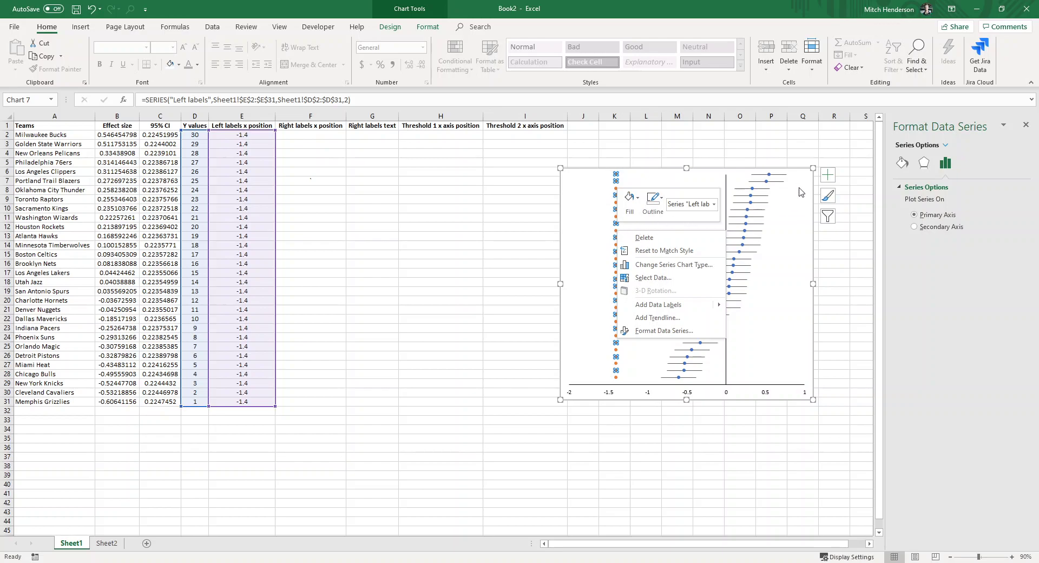
pyautogui.click(828, 175)
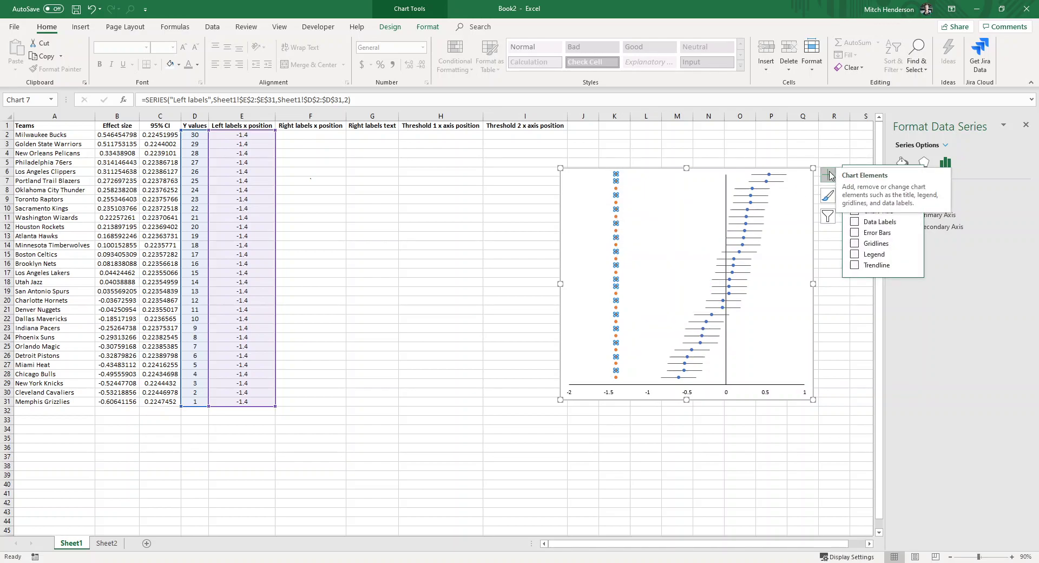
pyautogui.click(911, 222)
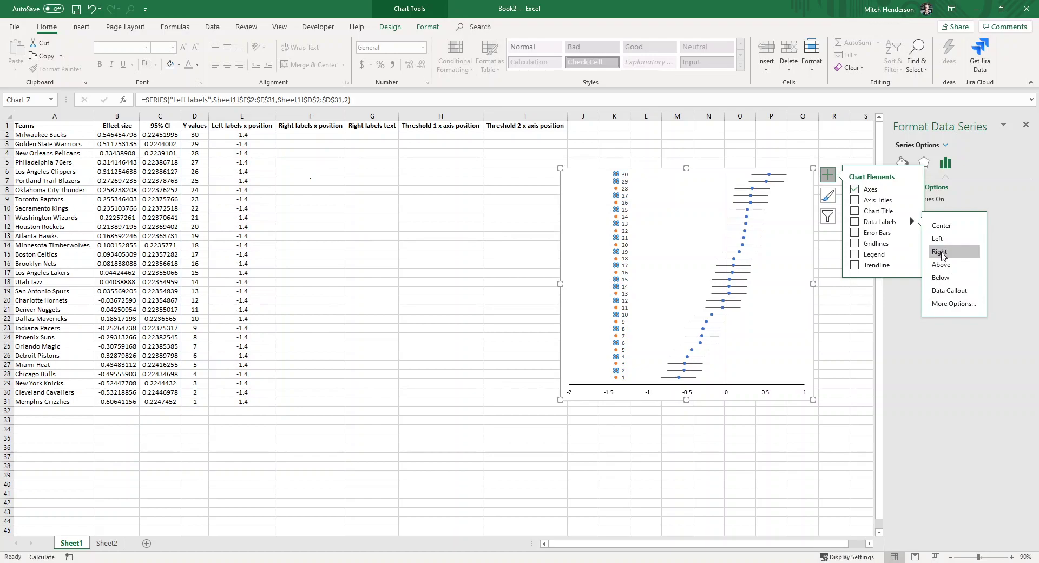
pyautogui.click(940, 252)
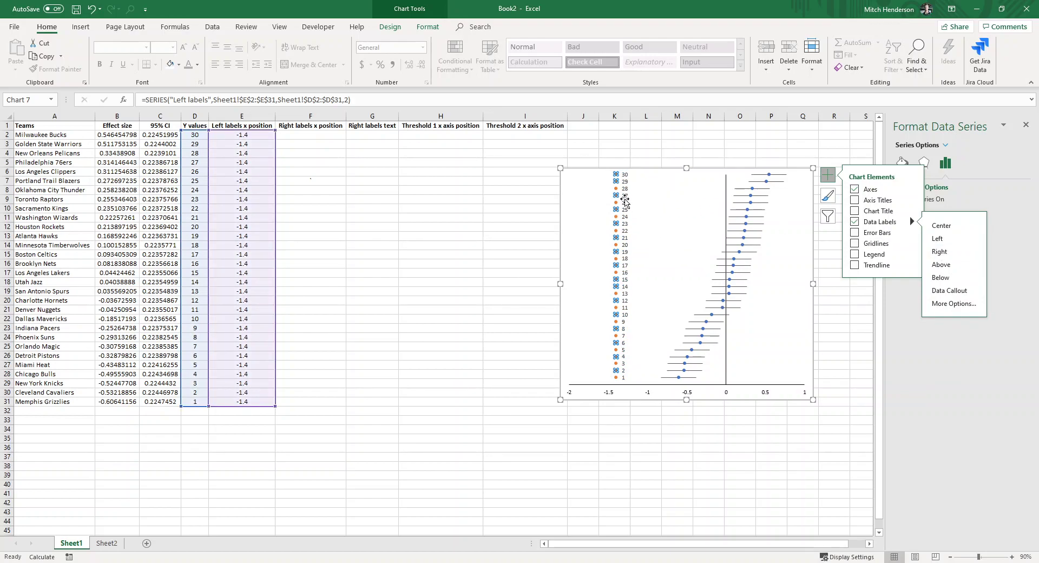
pyautogui.click(828, 176)
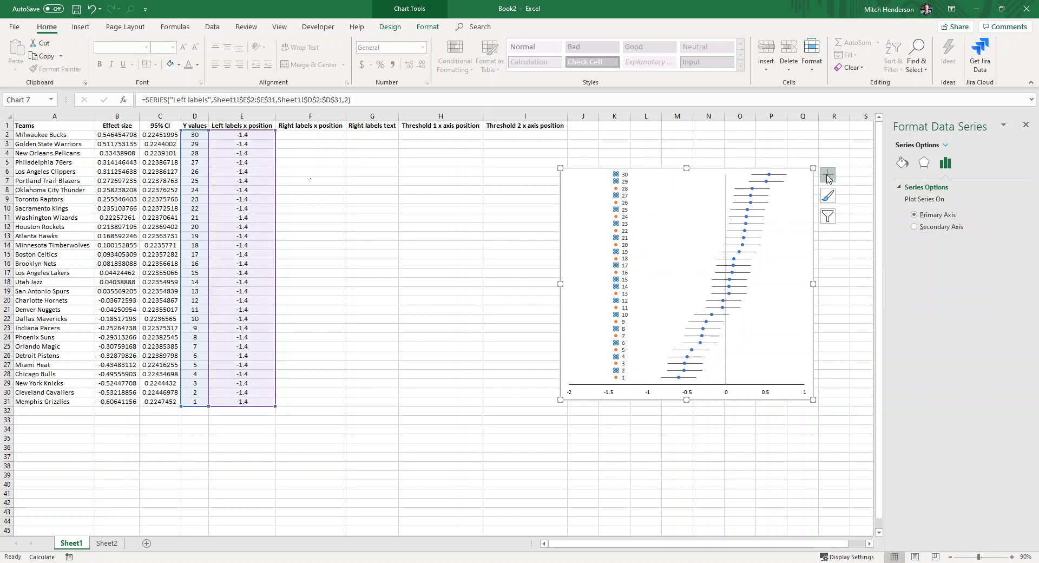
# - Open the Left labels series' marker options to remove its markers
pyautogui.click(902, 165)
pyautogui.click(935, 188)
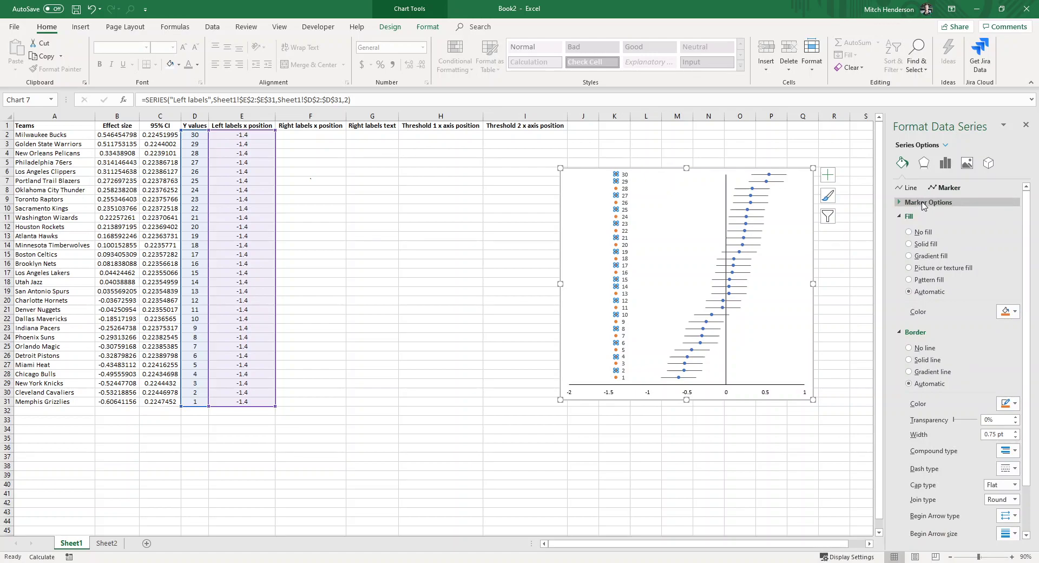
pyautogui.click(916, 203)
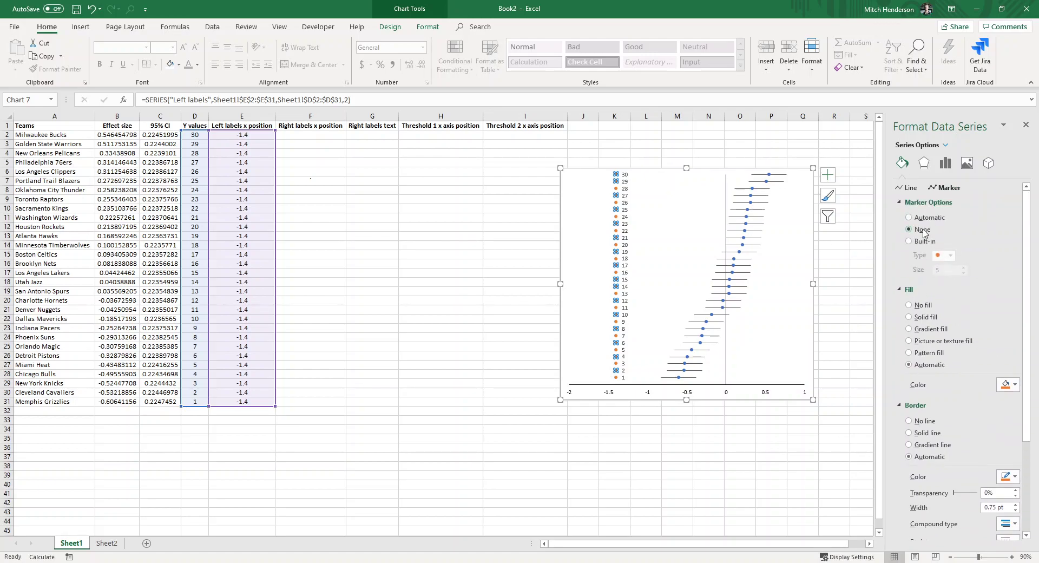
# - Switch the left data labels from Y values to team names from A2:A31
pyautogui.click(626, 156)
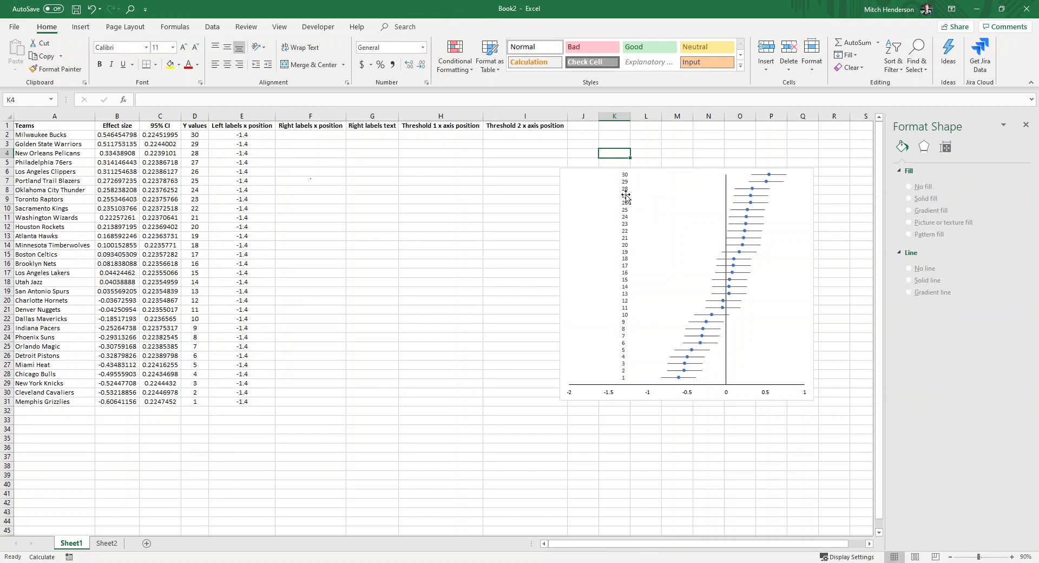
pyautogui.click(624, 175)
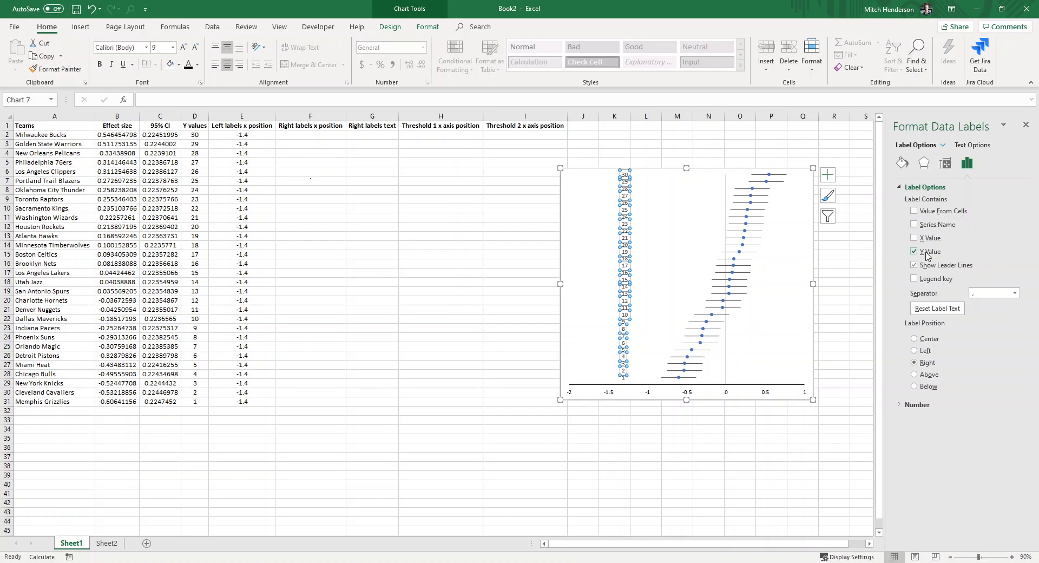
pyautogui.click(913, 252)
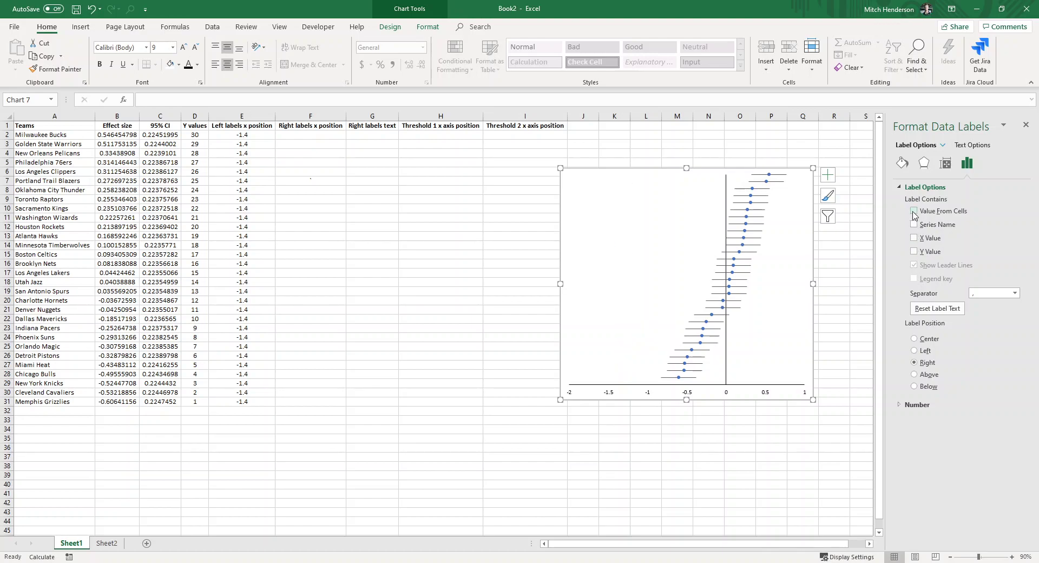
pyautogui.click(913, 212)
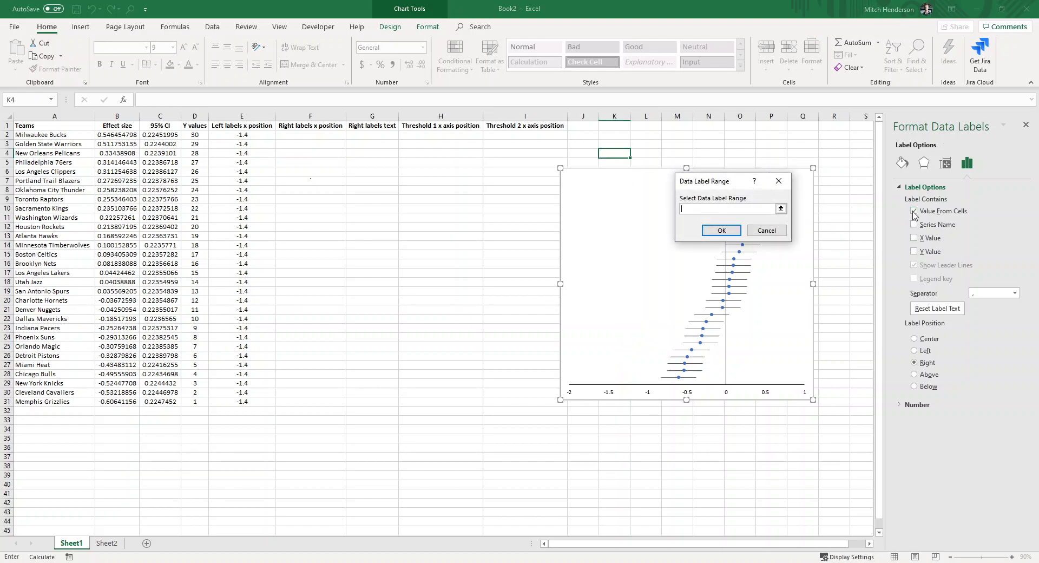
pyautogui.click(780, 209)
pyautogui.moveTo(56, 135); pyautogui.dragTo(55, 405)
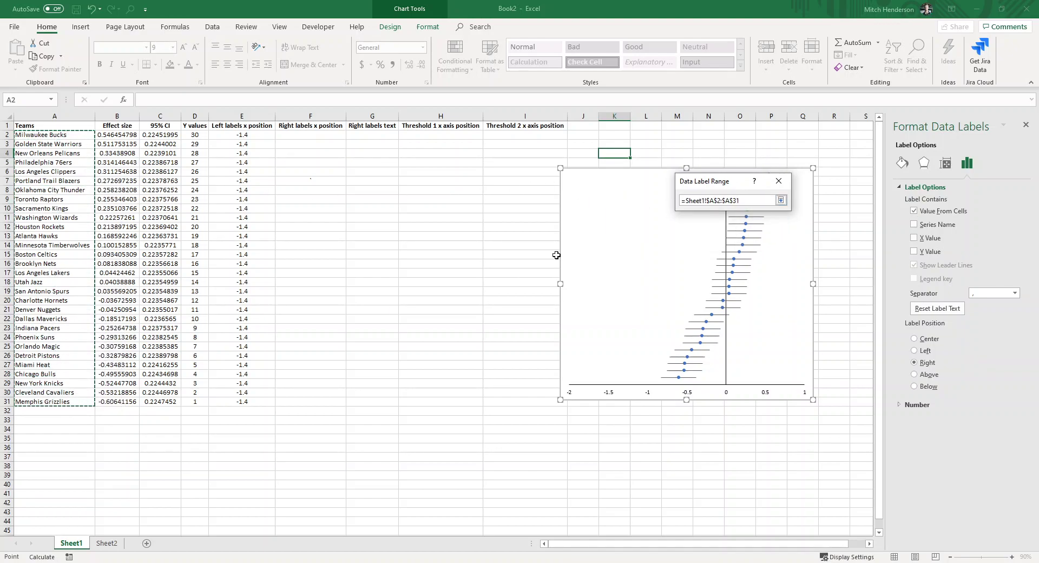
pyautogui.click(780, 200)
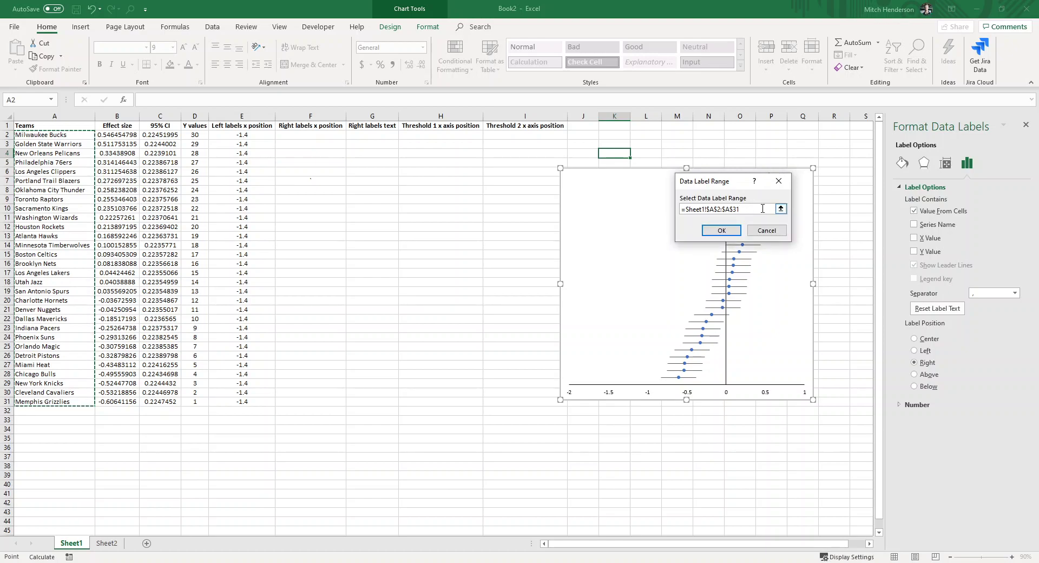
pyautogui.click(722, 230)
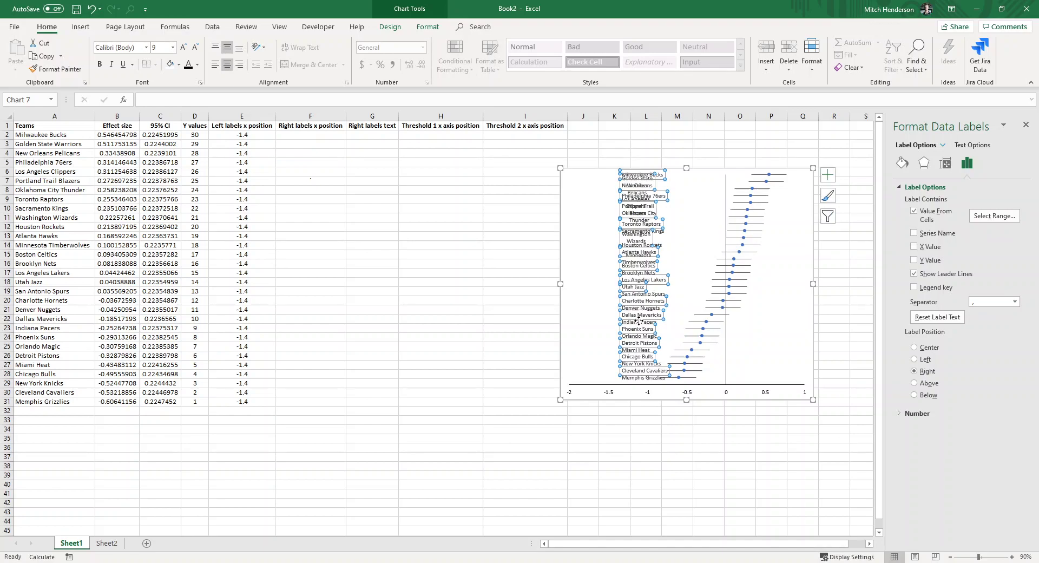
# - Widen the chart leftward and set the horizontal axis minimum bound to -1.4
pyautogui.moveTo(562, 283); pyautogui.dragTo(480, 284)
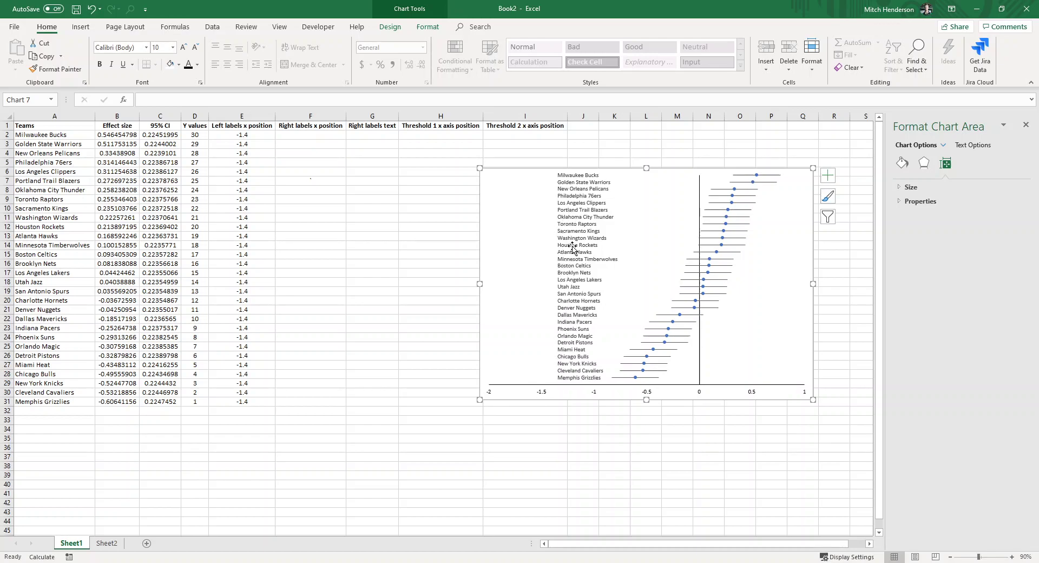
pyautogui.click(544, 393)
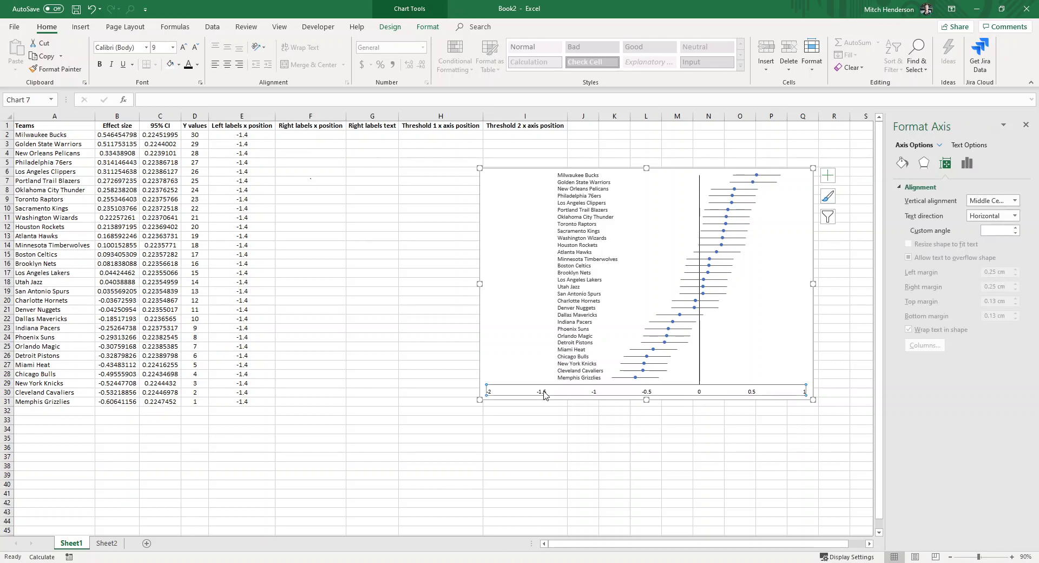
pyautogui.click(966, 164)
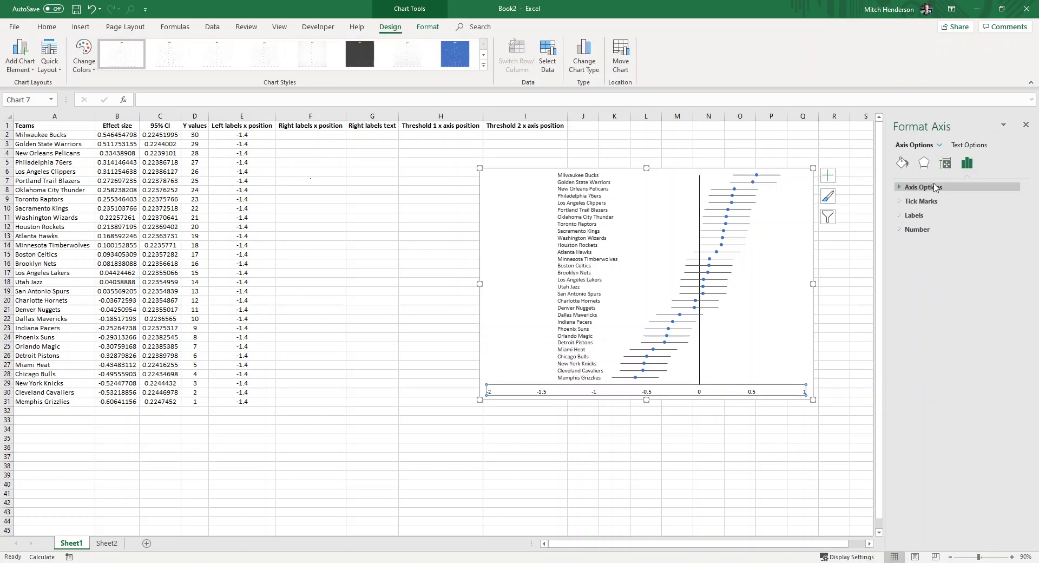
pyautogui.click(934, 187)
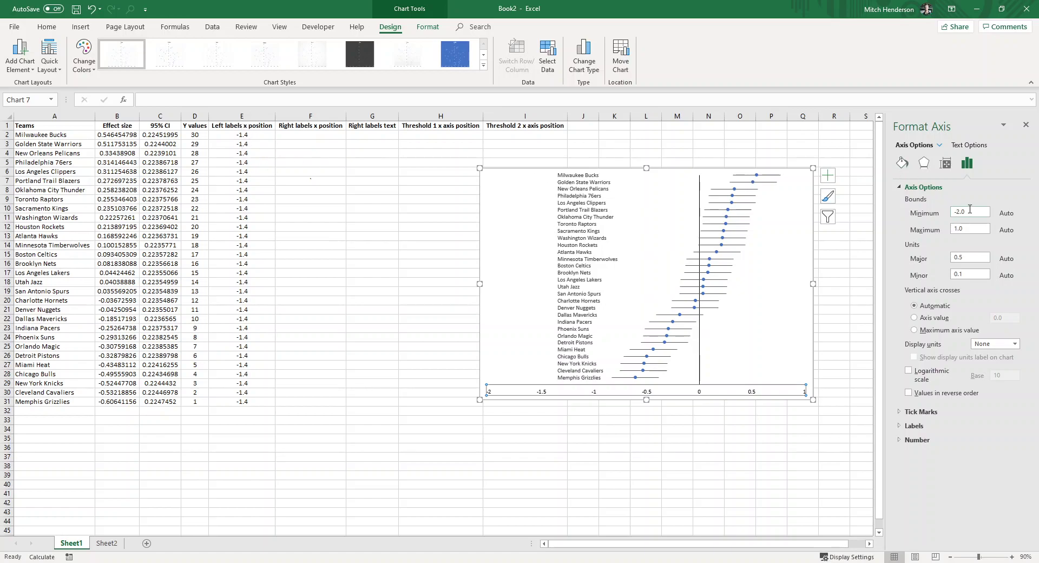
pyautogui.moveTo(969, 209); pyautogui.dragTo(947, 211)
pyautogui.write('-1.4')
pyautogui.press('Return')
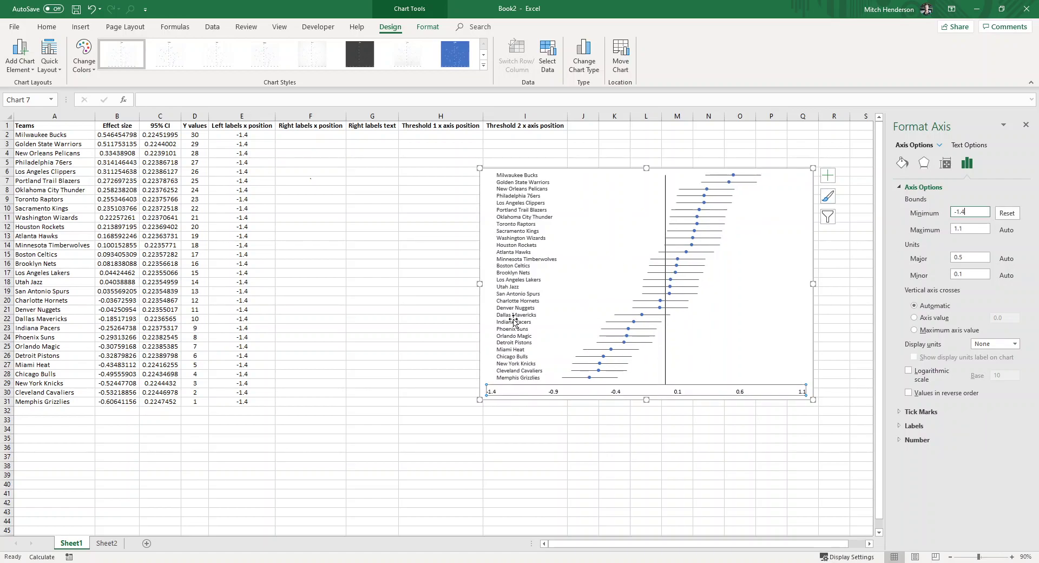
# - Review the chart on Sheet2, then return to the data on Sheet1
pyautogui.click(680, 421)
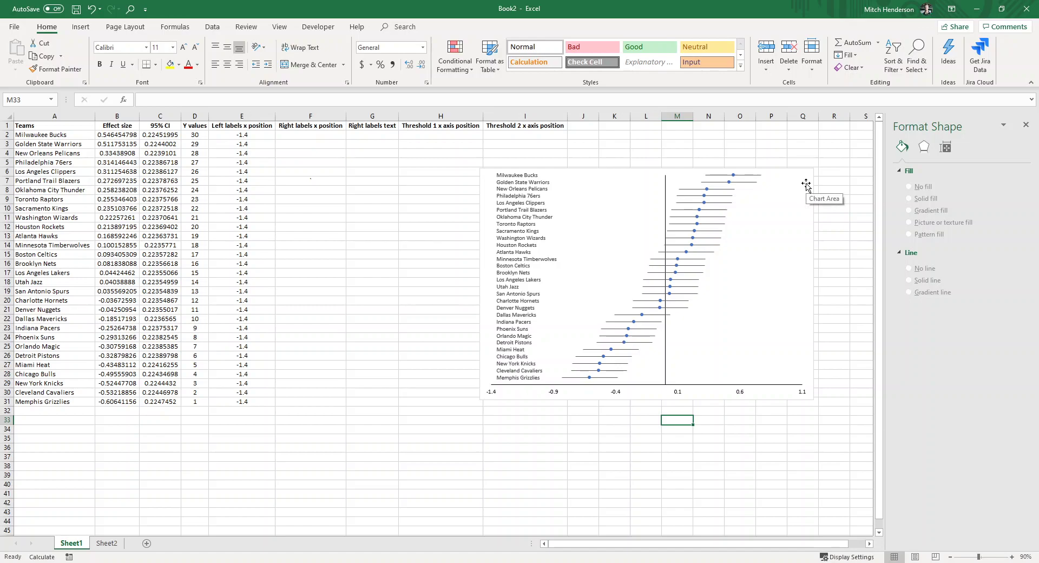
pyautogui.click(107, 543)
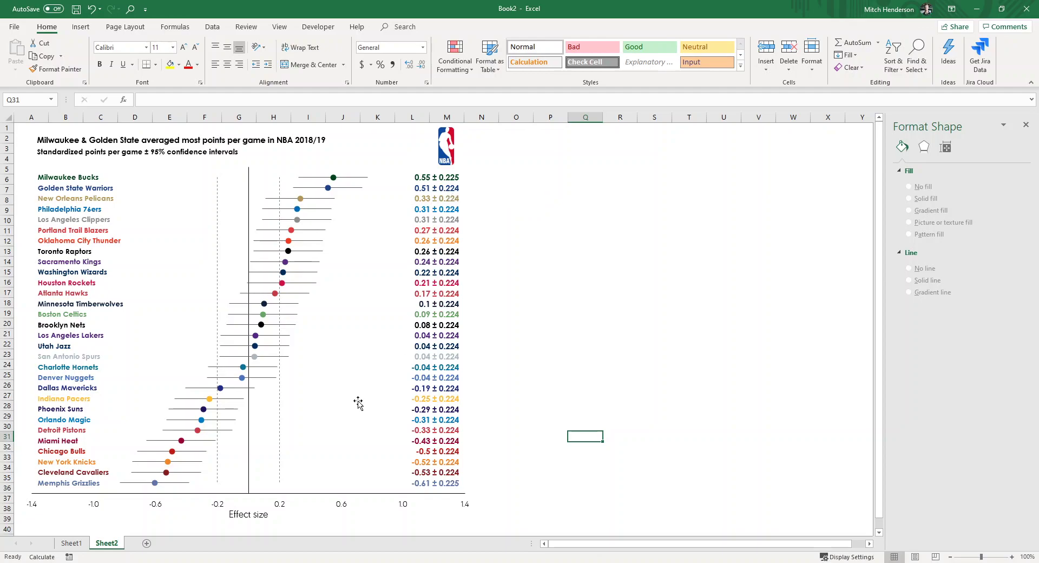
pyautogui.click(72, 543)
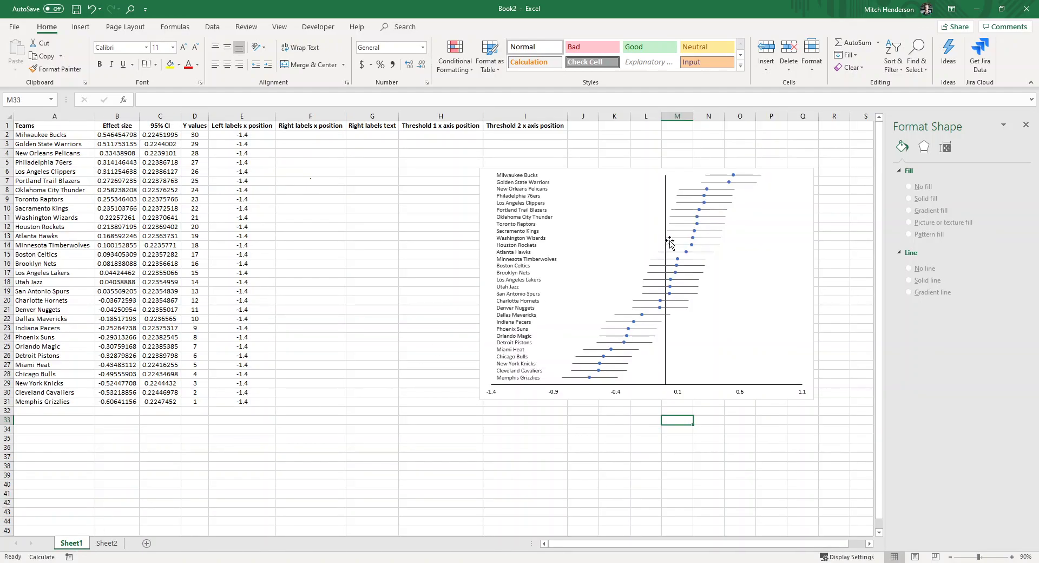
# - Enter the right-label x position in F2 and copy it down through F31
pyautogui.click(295, 134)
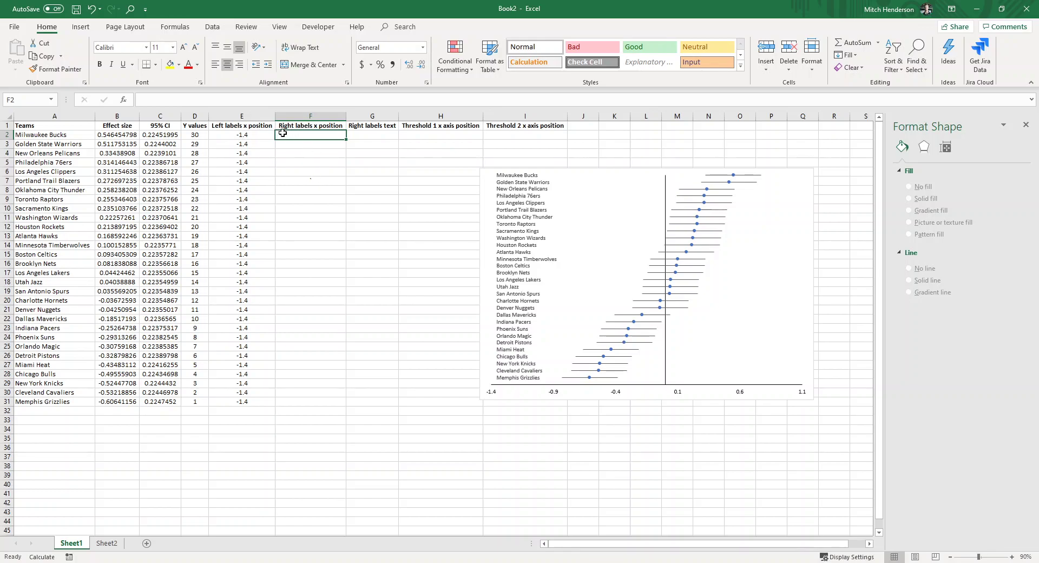
pyautogui.write('-1.4')
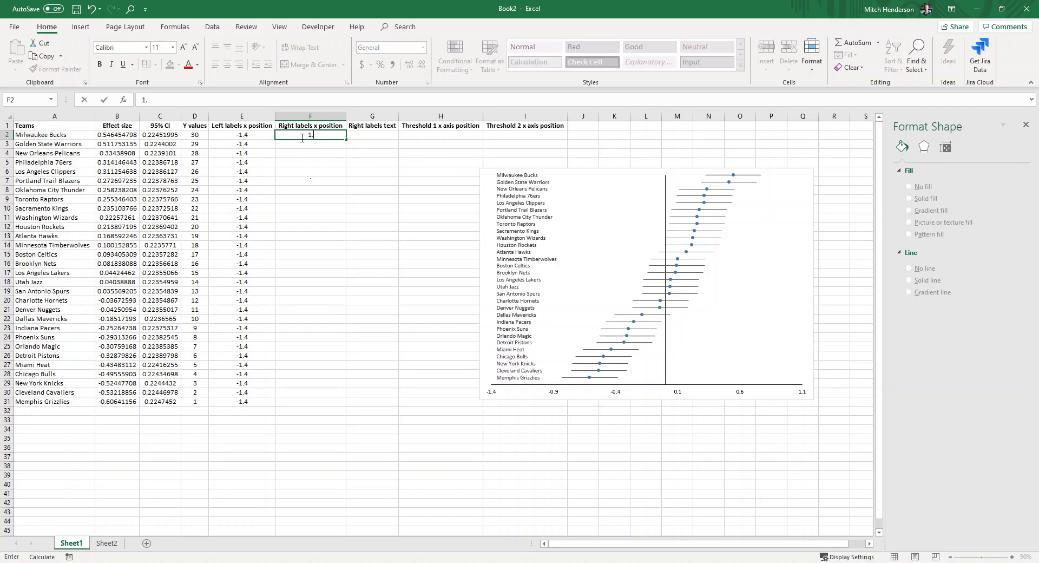
pyautogui.press('Return')
pyautogui.click(301, 134)
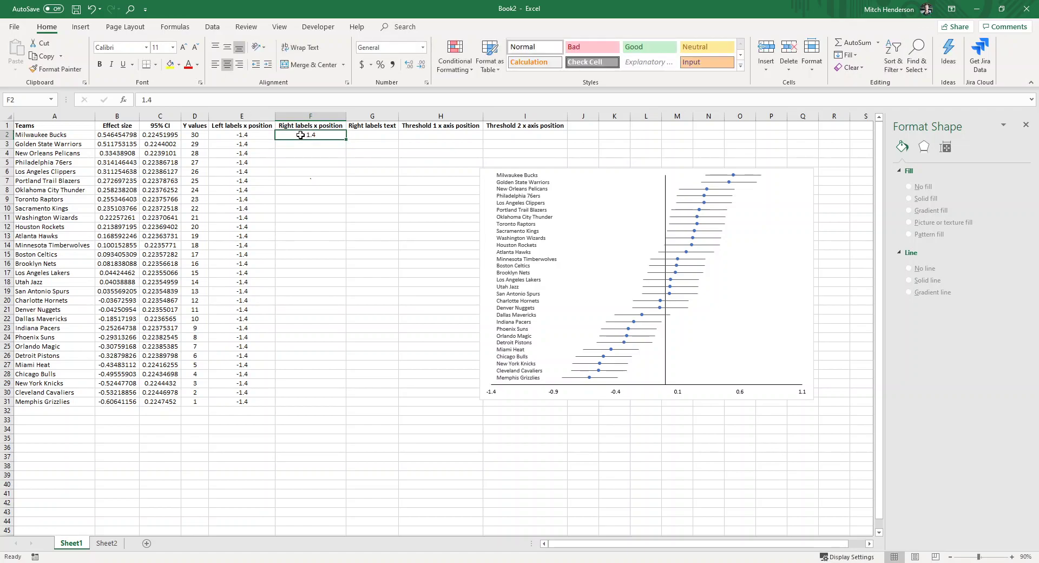
pyautogui.hotkey('ctrl', 'c')
pyautogui.moveTo(301, 143); pyautogui.dragTo(293, 398)
pyautogui.hotkey('ctrl', 'v')
pyautogui.click(420, 164)
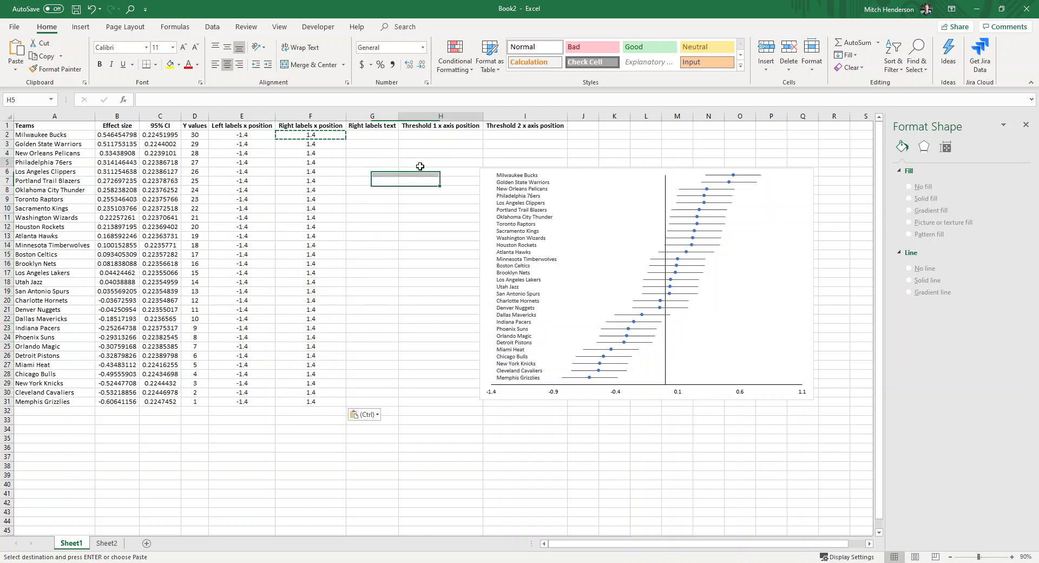
pyautogui.press('Escape')
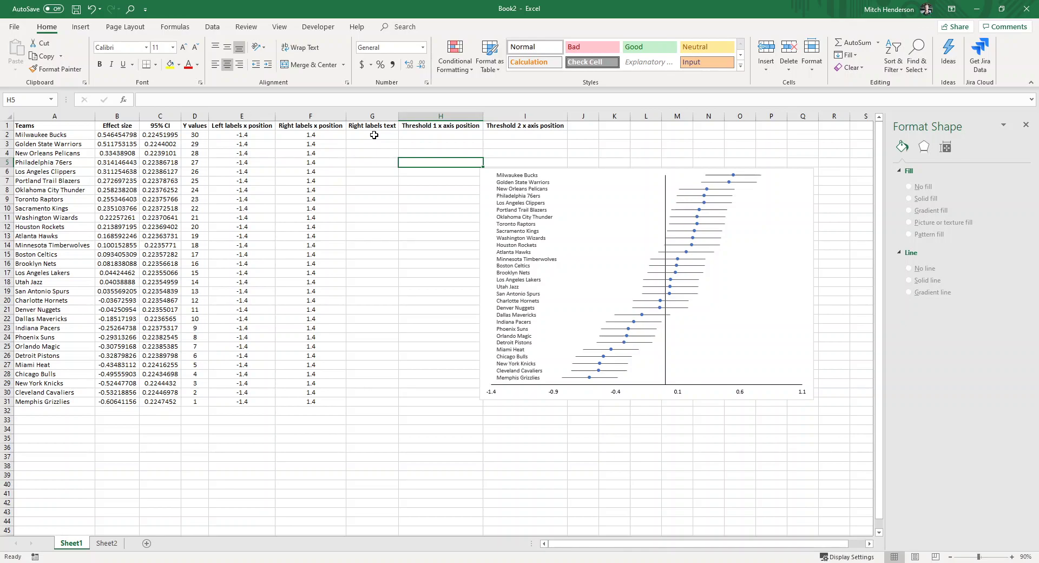
# - Enter =ROUND(B2,2)&" ± "&ROUND(C2,3) in G2 and fill it down to G31
pyautogui.click(374, 134)
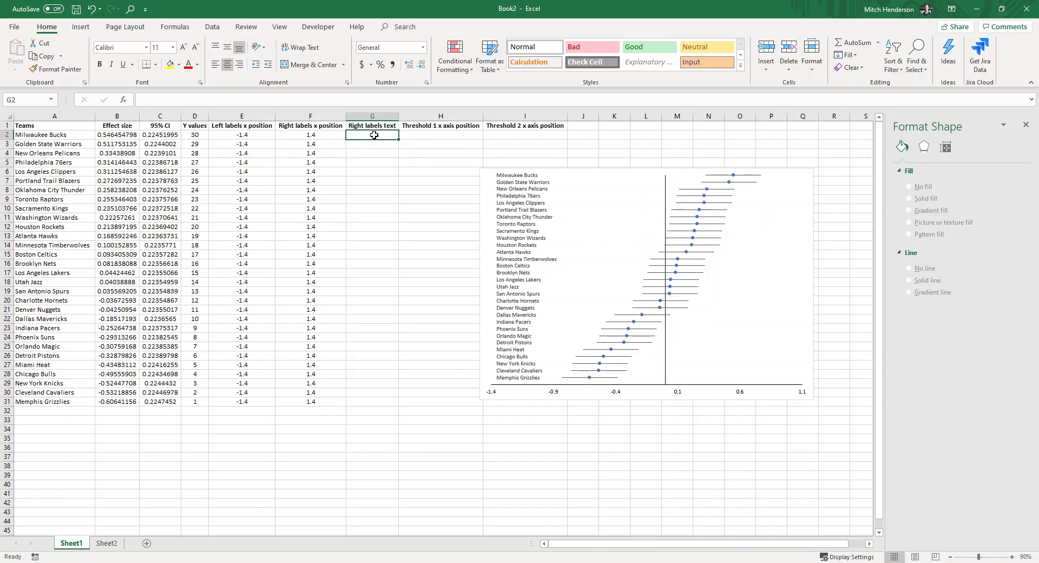
pyautogui.write('=')
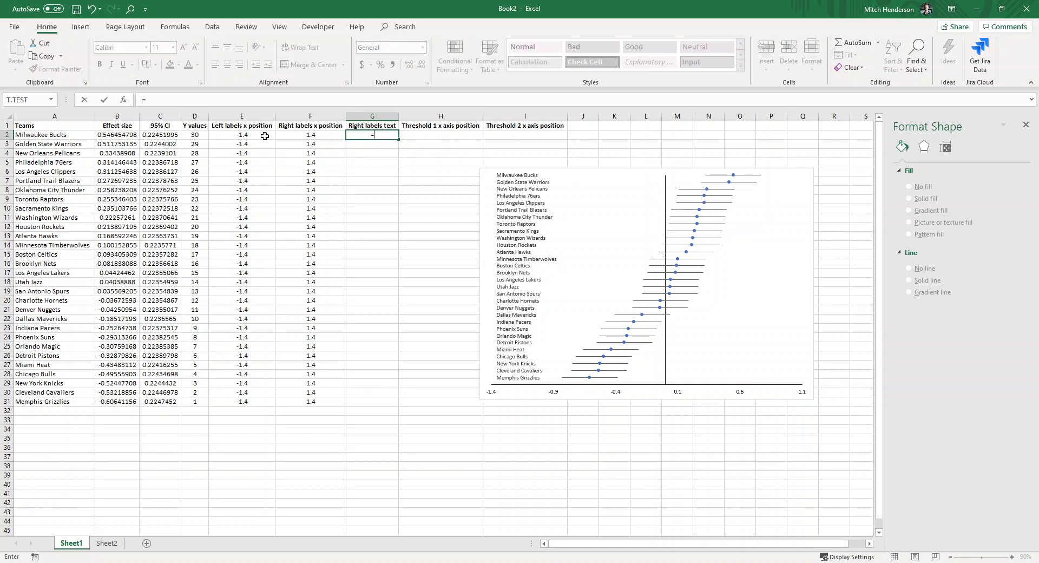
pyautogui.click(110, 134)
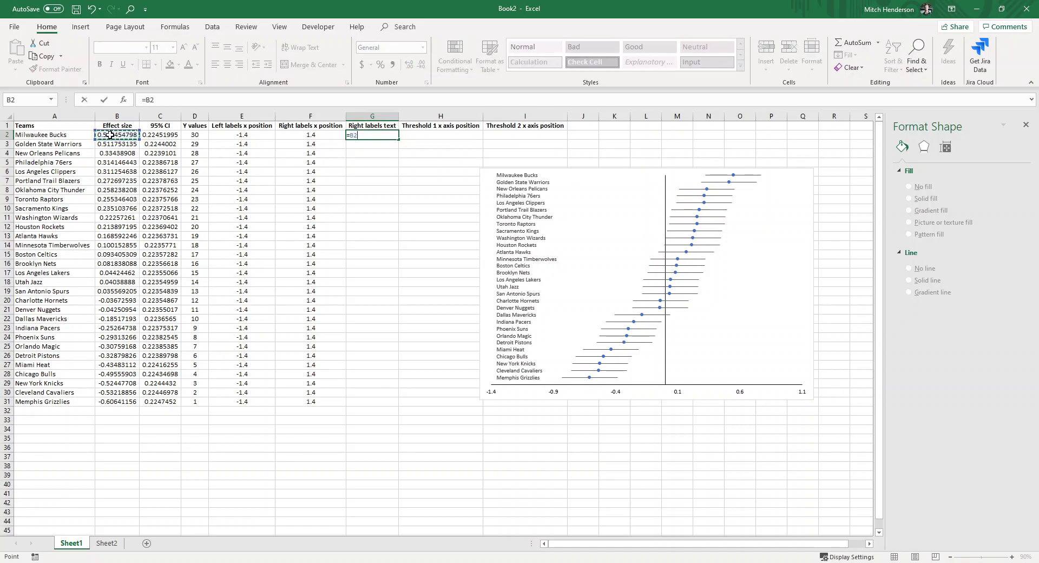
pyautogui.click(147, 99)
pyautogui.write('round')
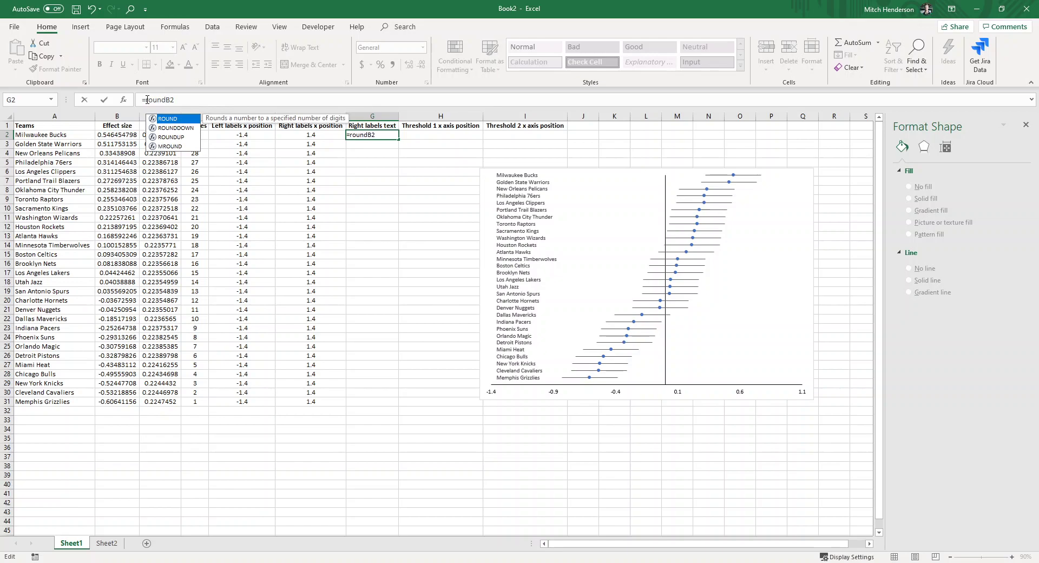
pyautogui.doubleClick(166, 119)
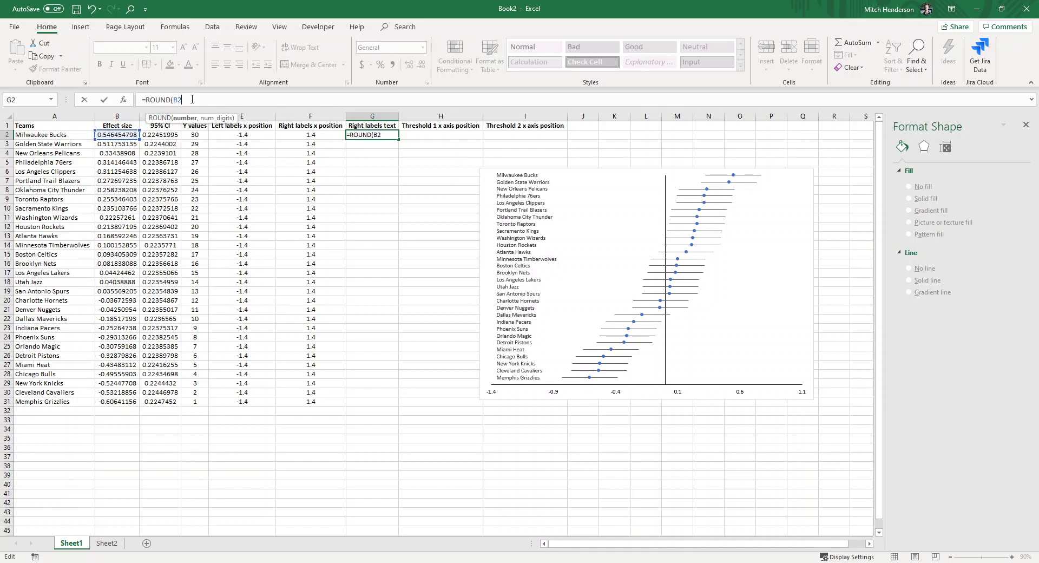
pyautogui.write(',2)')
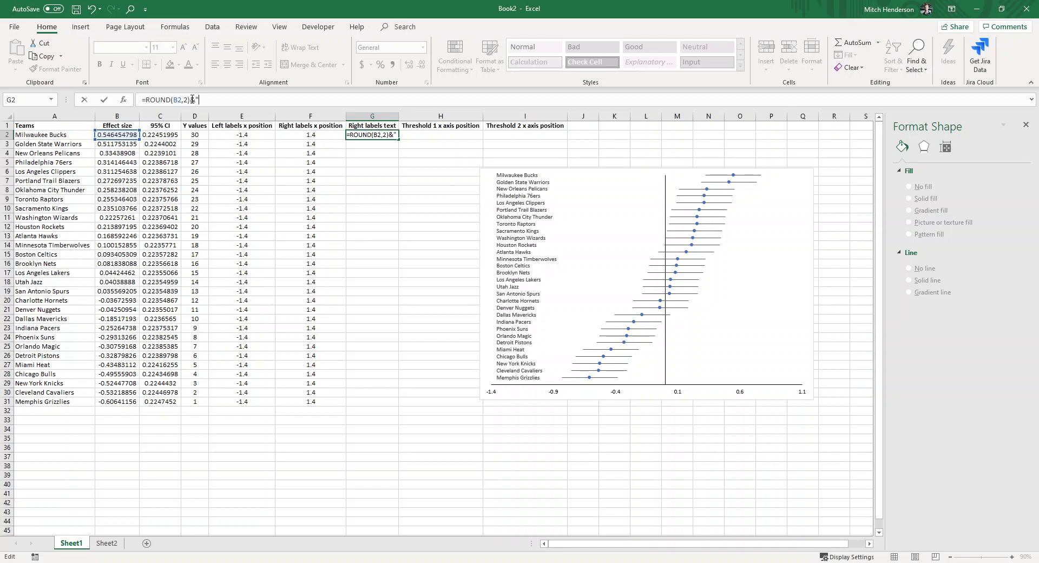
pyautogui.write('&"')
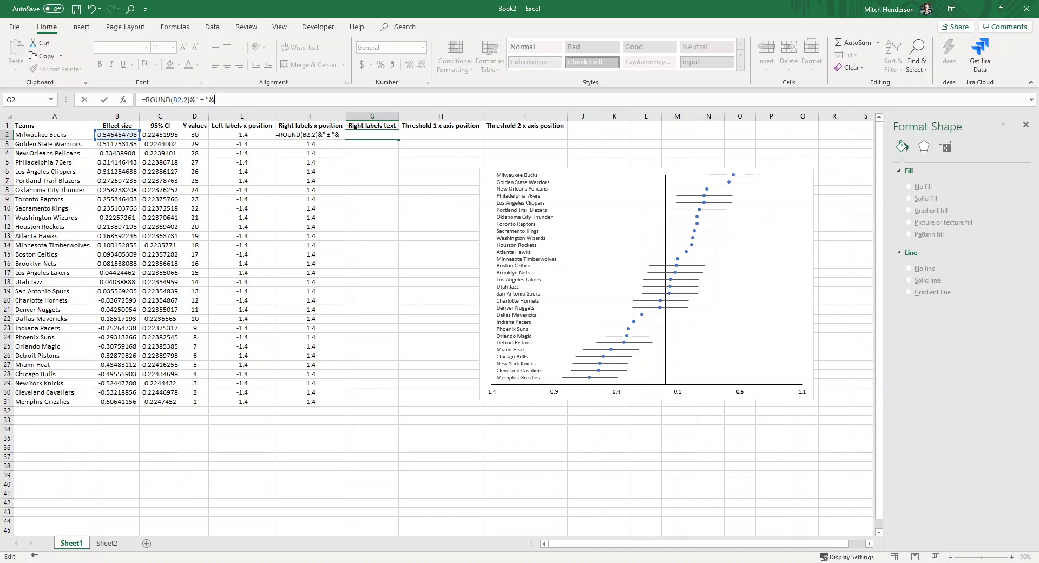
pyautogui.write('roun')
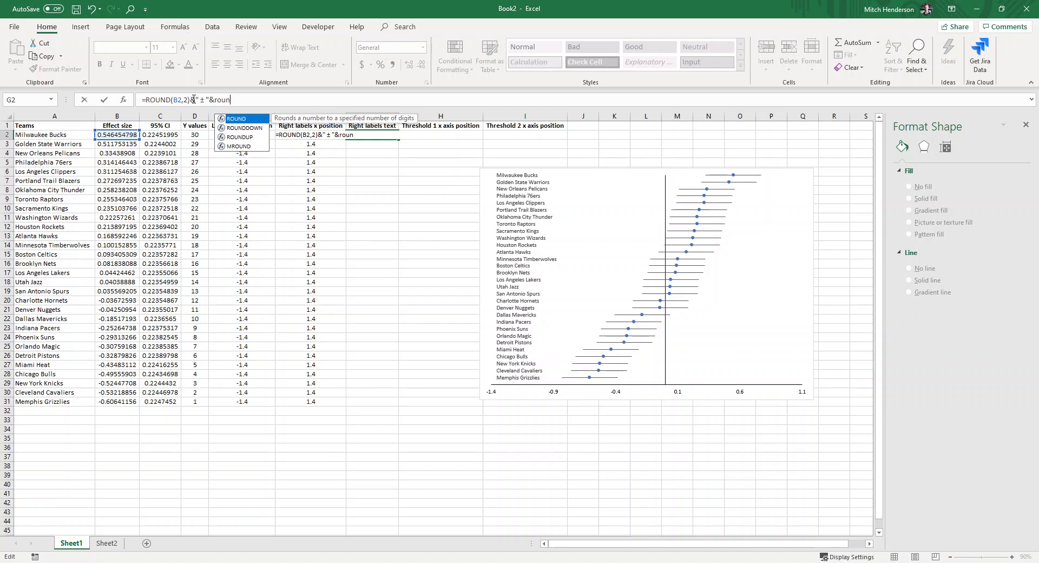
pyautogui.doubleClick(241, 120)
pyautogui.click(165, 136)
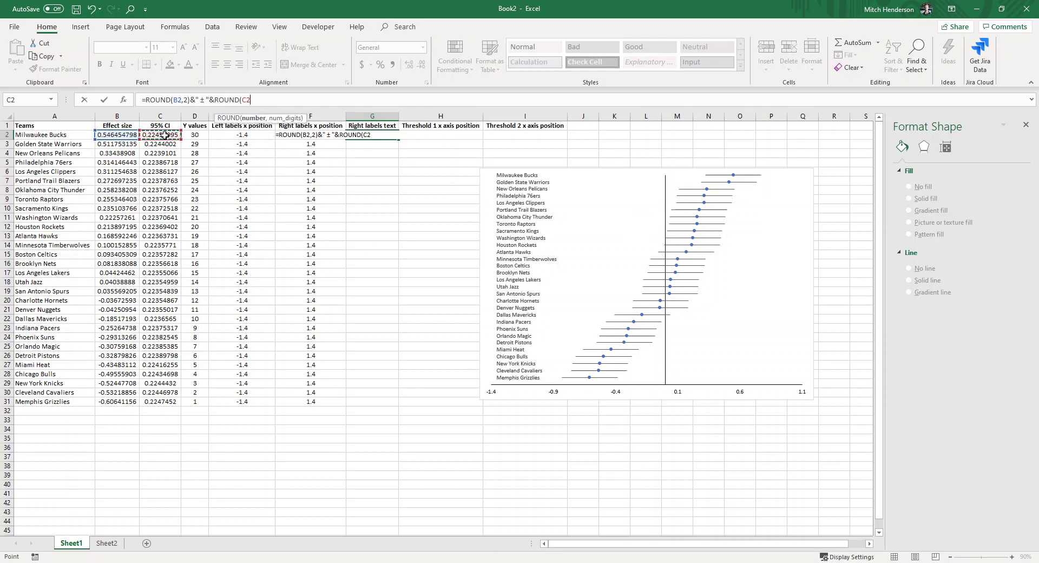
pyautogui.write(',3)')
pyautogui.press('Return')
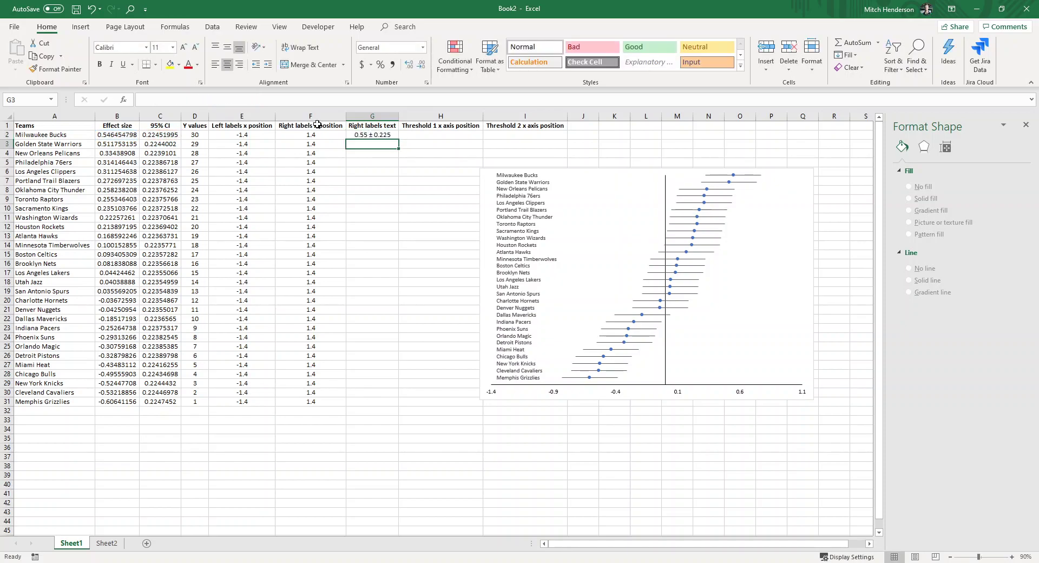
pyautogui.click(368, 135)
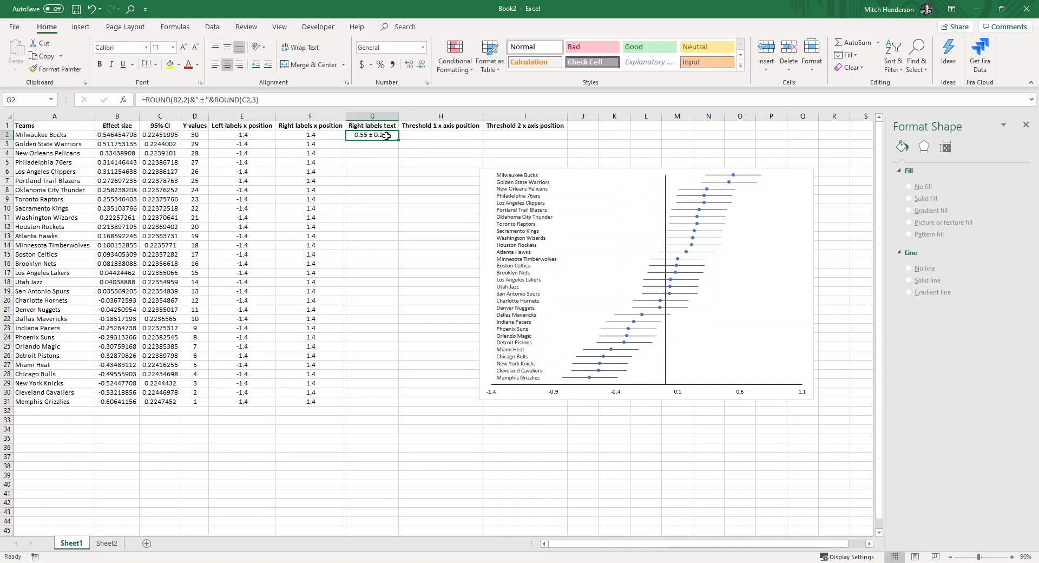
pyautogui.moveTo(398, 139); pyautogui.dragTo(375, 402)
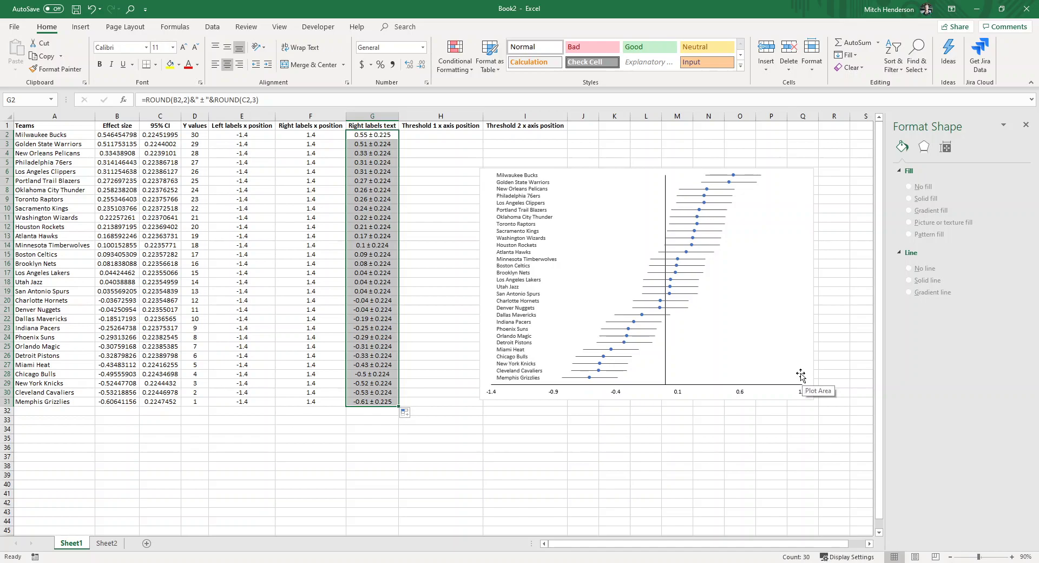
# - Open the forest plot's Select Data dialog and start adding a new series
pyautogui.click(645, 439)
pyautogui.click(615, 250)
pyautogui.rightClick(615, 250)
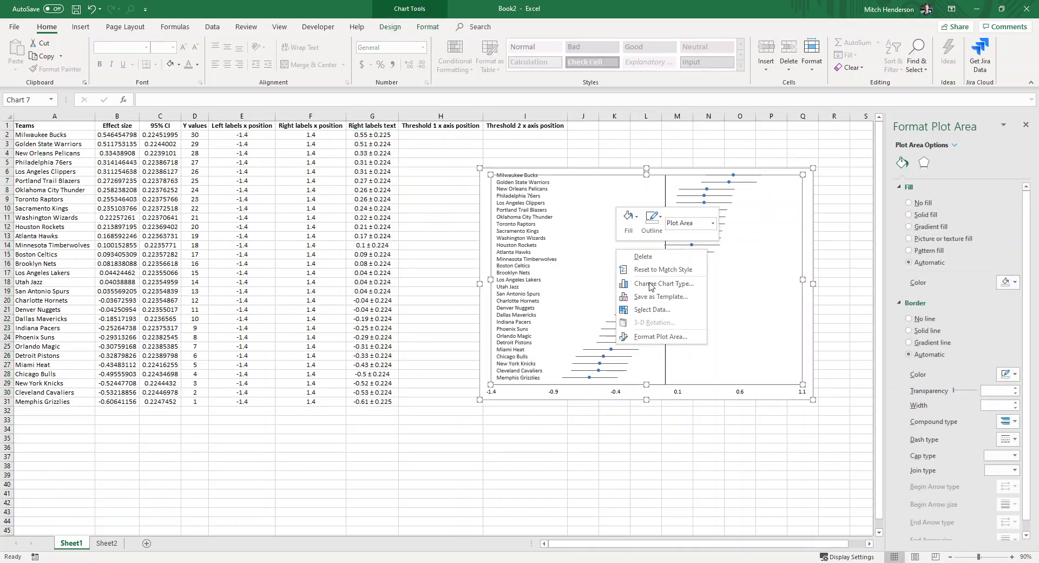
pyautogui.click(650, 310)
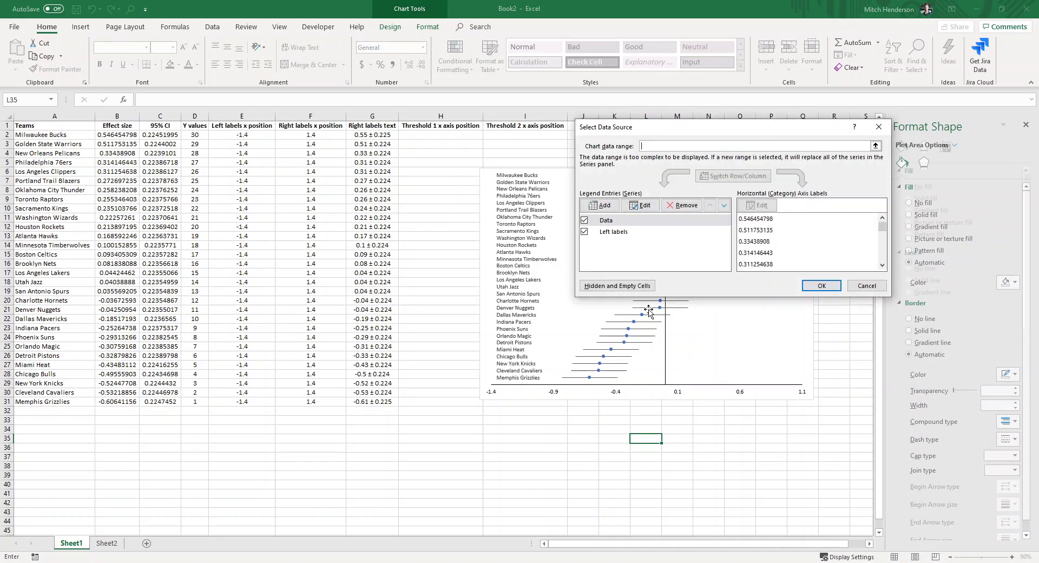
pyautogui.click(664, 211)
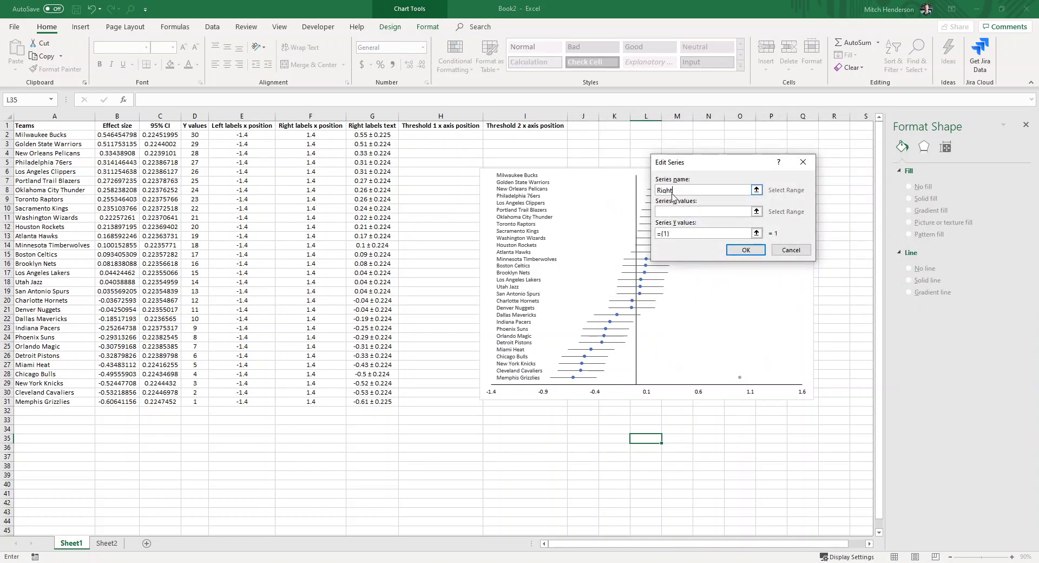
# - Set the Right labels series to X values F2:F31 and Y values D2:D31
pyautogui.click(748, 210)
pyautogui.click(756, 211)
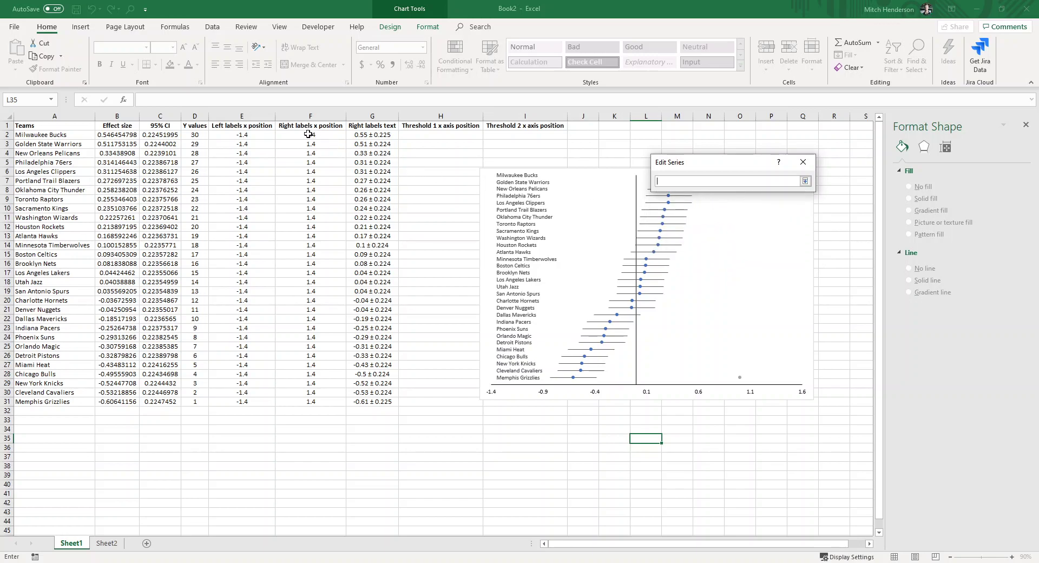
pyautogui.moveTo(307, 136); pyautogui.dragTo(308, 402)
pyautogui.click(805, 181)
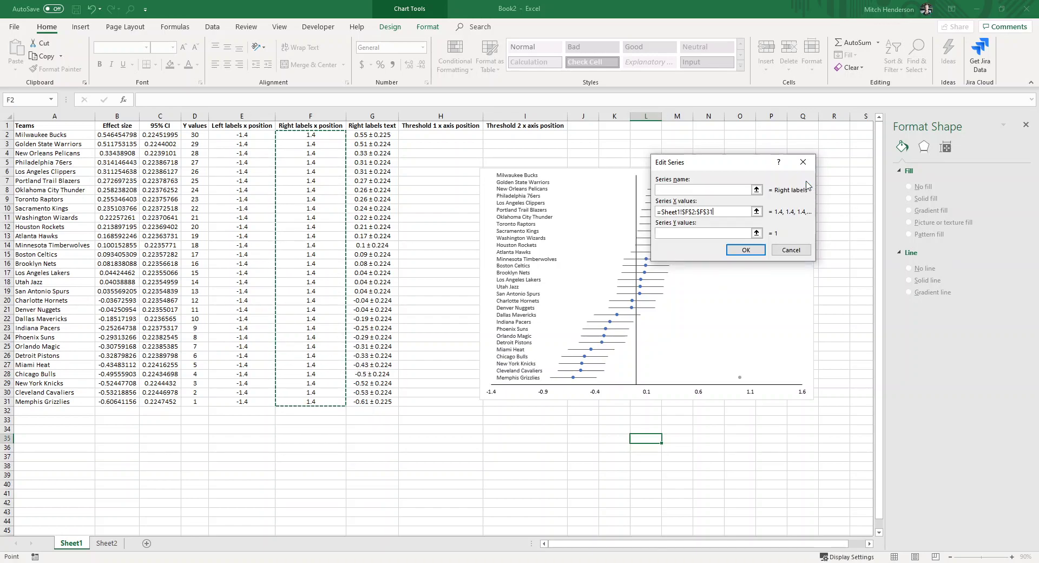
pyautogui.click(756, 233)
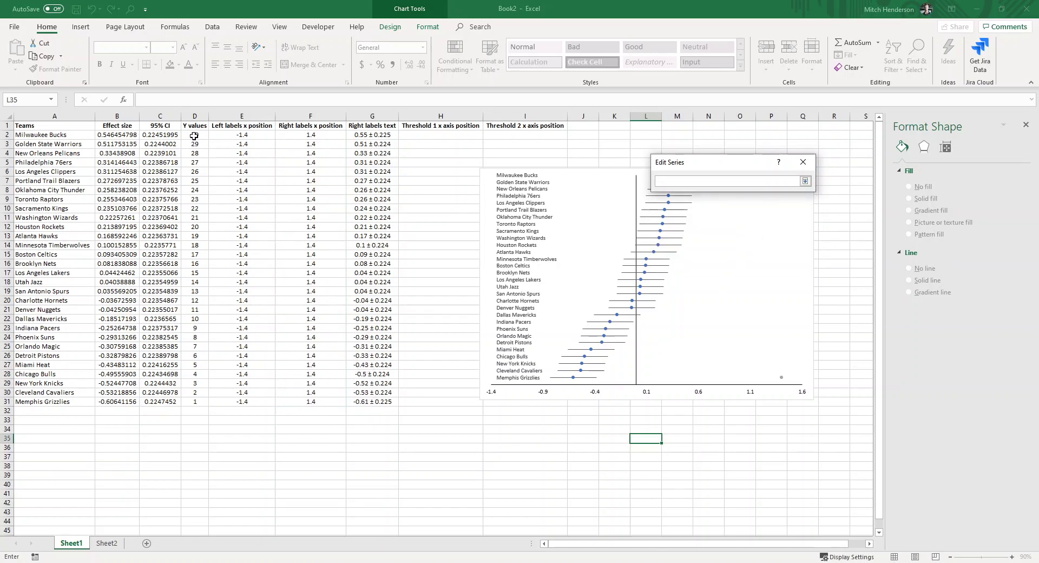
pyautogui.moveTo(193, 135); pyautogui.dragTo(195, 403)
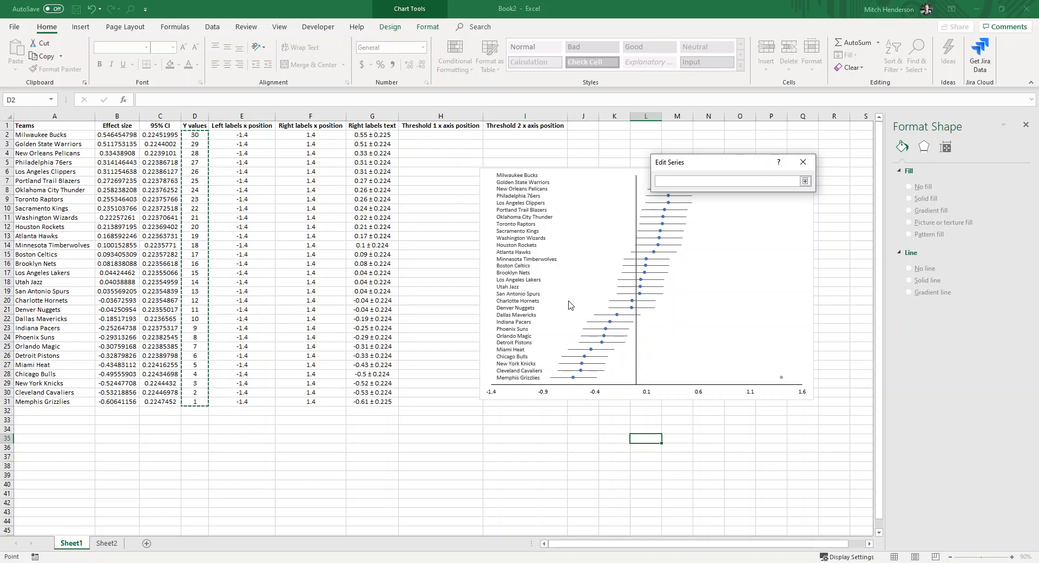
pyautogui.click(805, 181)
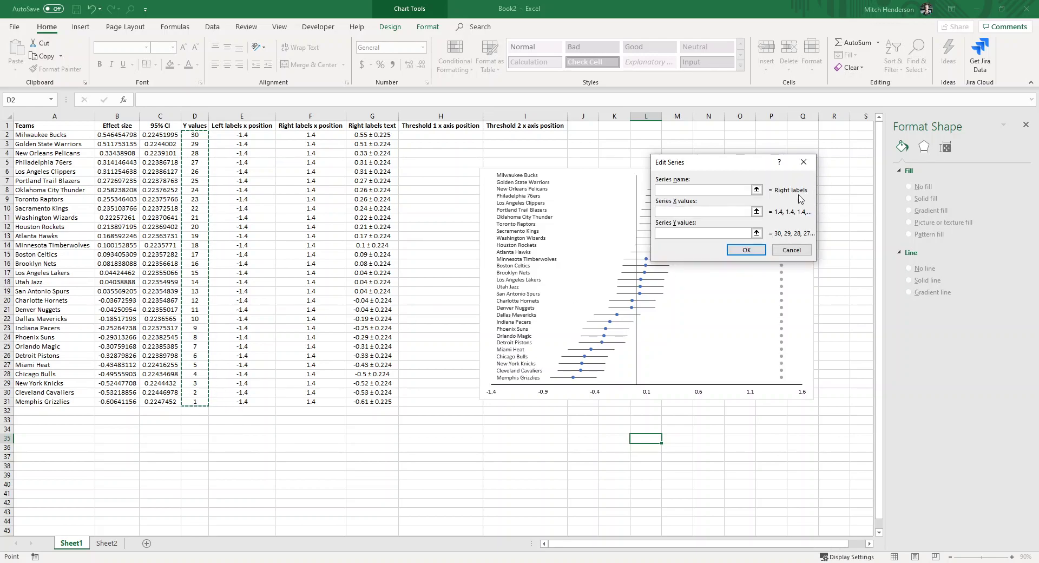
pyautogui.click(756, 249)
pyautogui.click(820, 287)
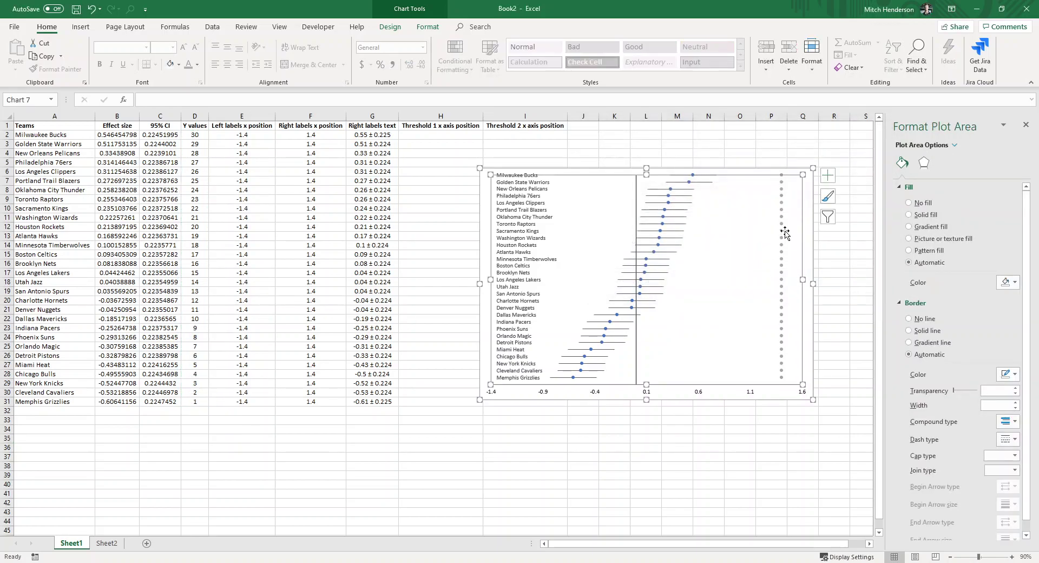
# - Add data labels to the new grey points and hide their markers
pyautogui.click(781, 185)
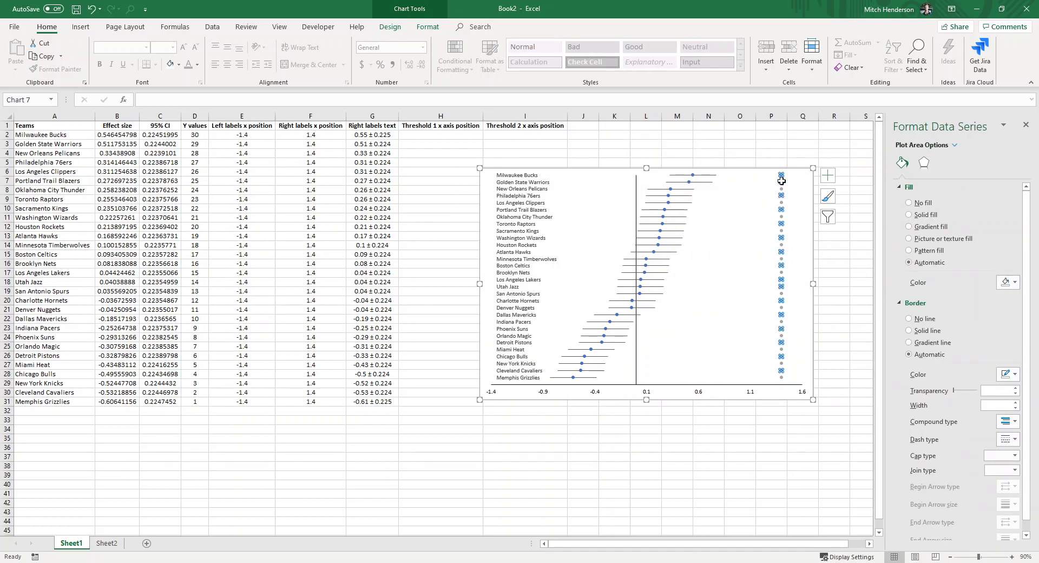
pyautogui.click(828, 175)
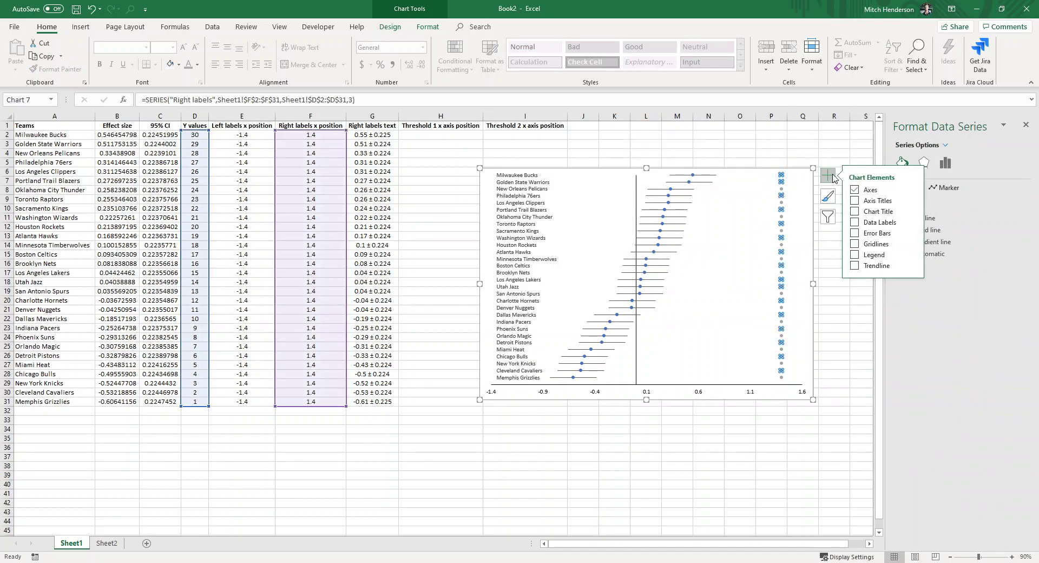
pyautogui.click(912, 223)
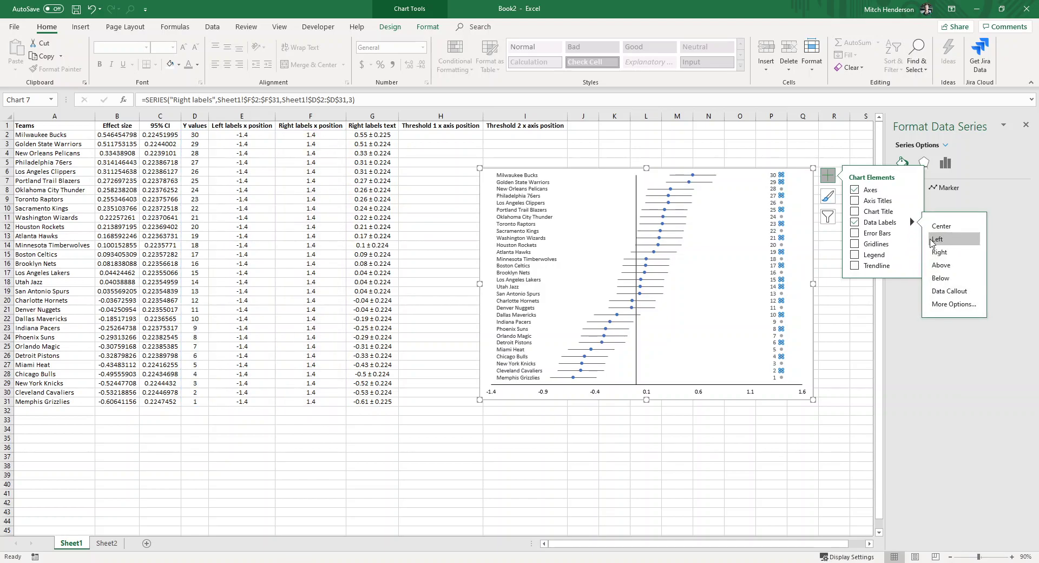
pyautogui.click(827, 175)
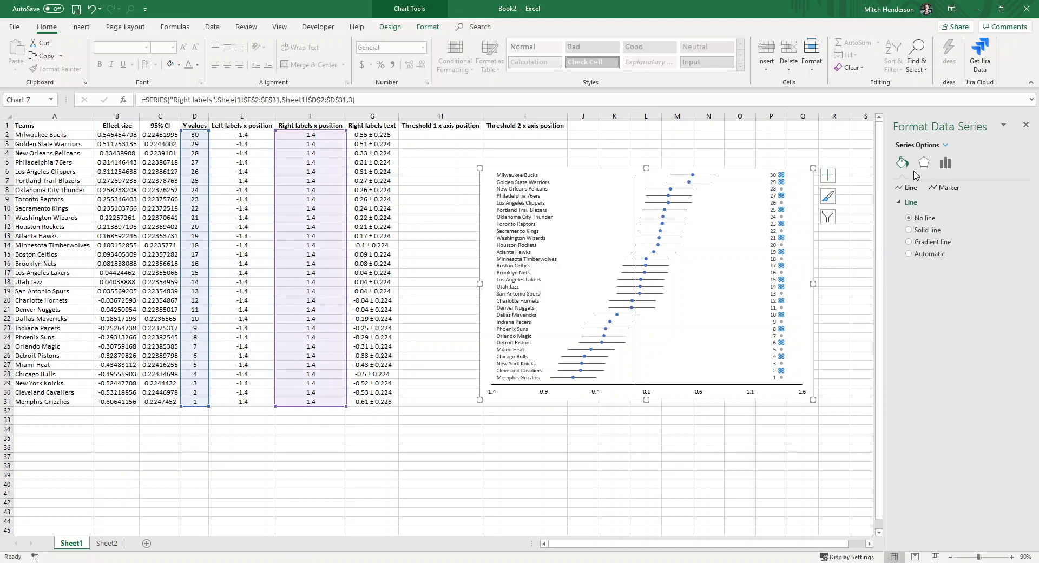
pyautogui.click(929, 202)
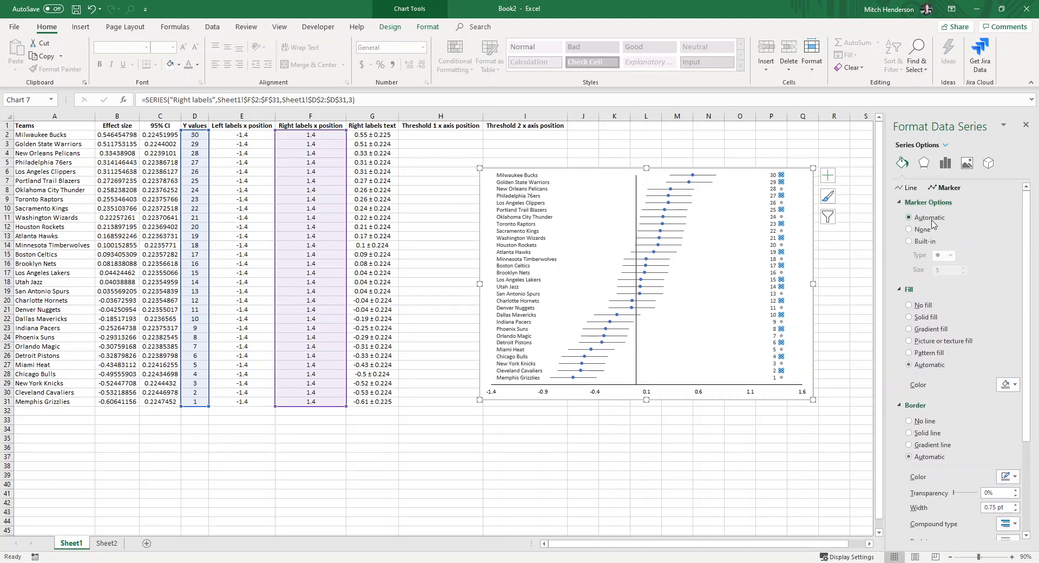
pyautogui.click(910, 229)
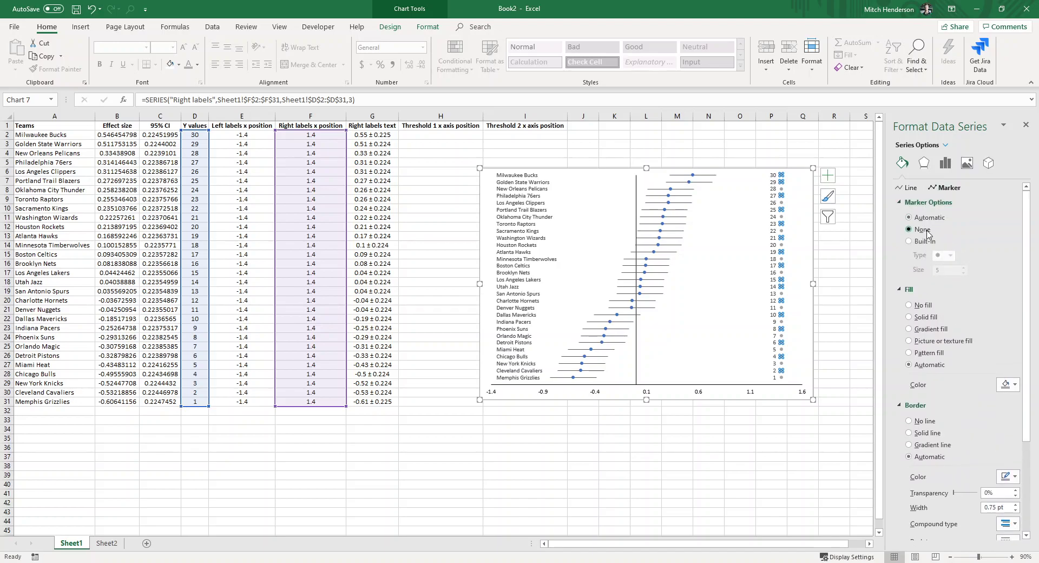
# - Make the right data labels show text from G2:G31 instead of Y values
pyautogui.click(773, 198)
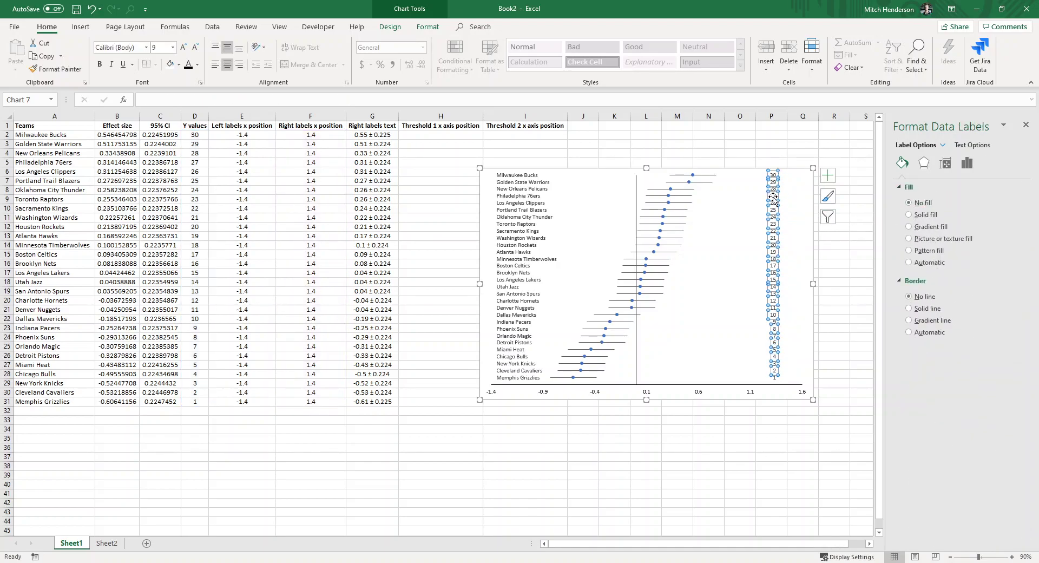
pyautogui.click(966, 163)
pyautogui.click(925, 187)
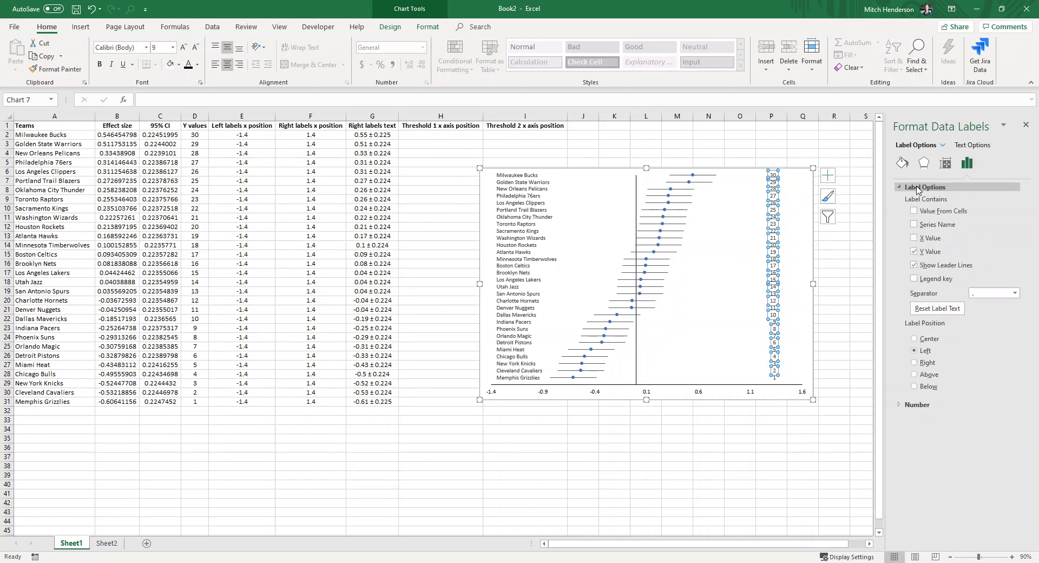
pyautogui.click(913, 211)
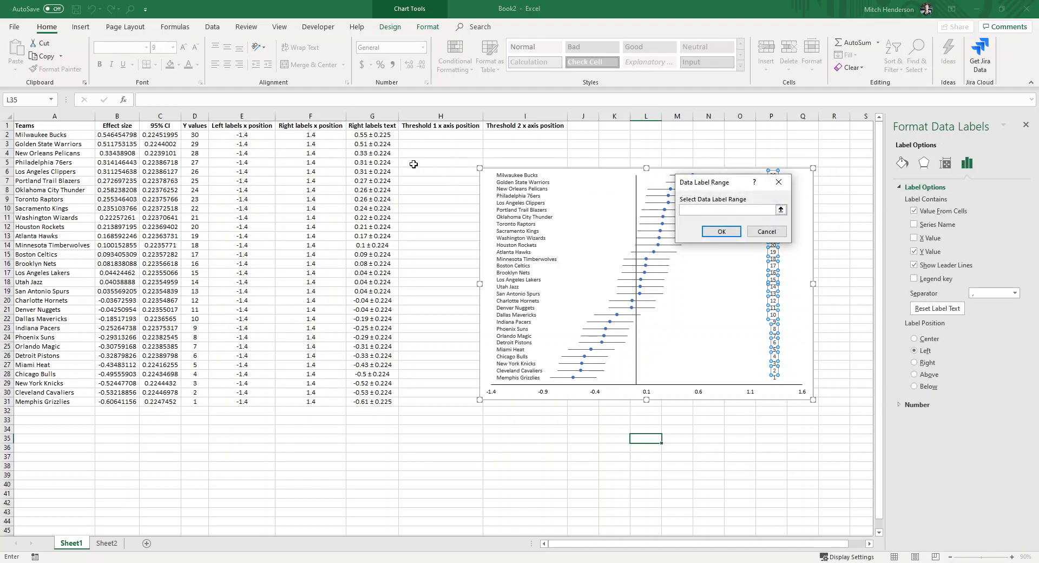
pyautogui.moveTo(379, 135); pyautogui.dragTo(379, 403)
pyautogui.click(721, 231)
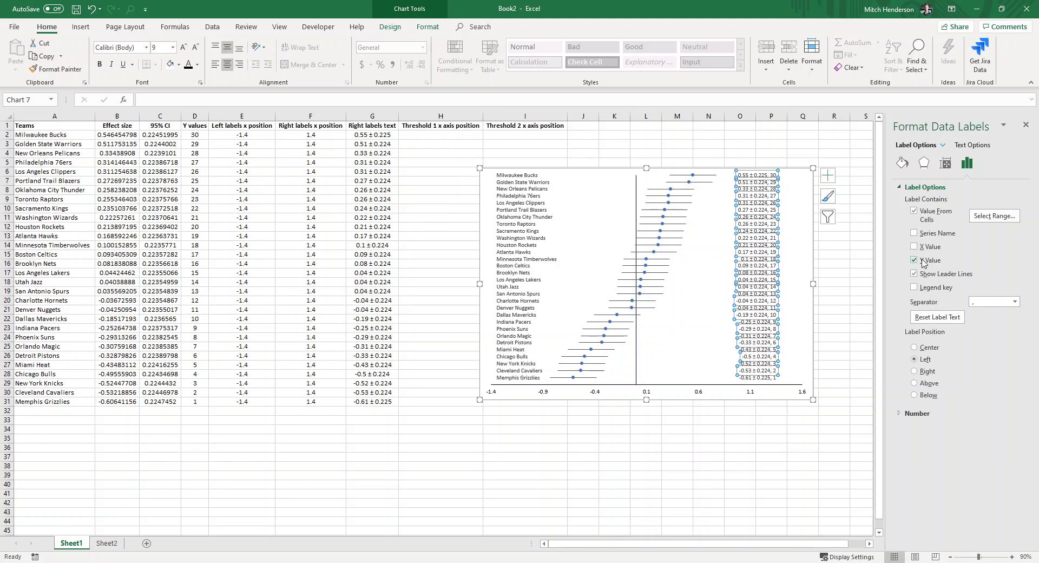
pyautogui.click(928, 262)
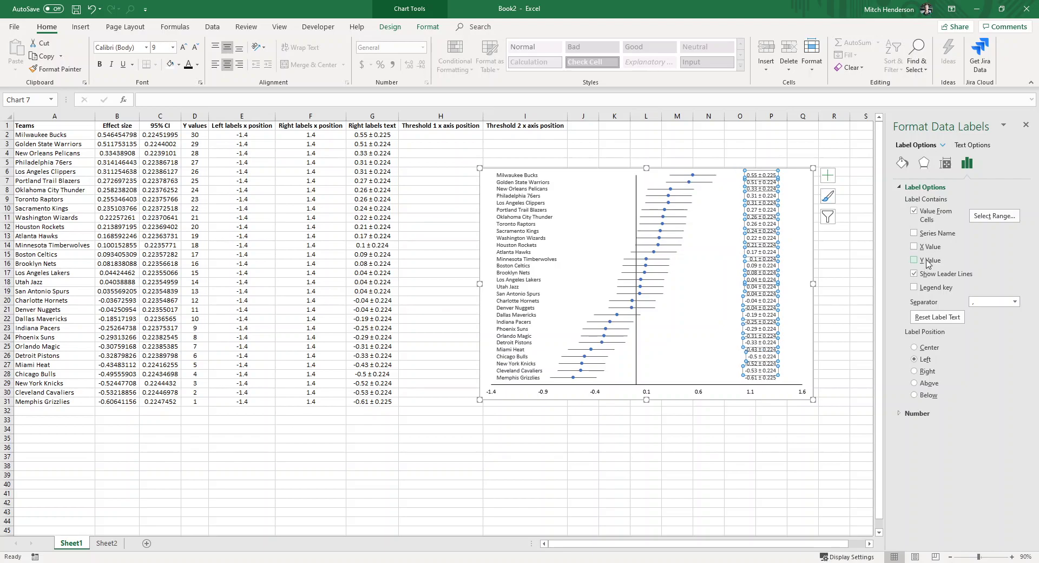
pyautogui.click(834, 326)
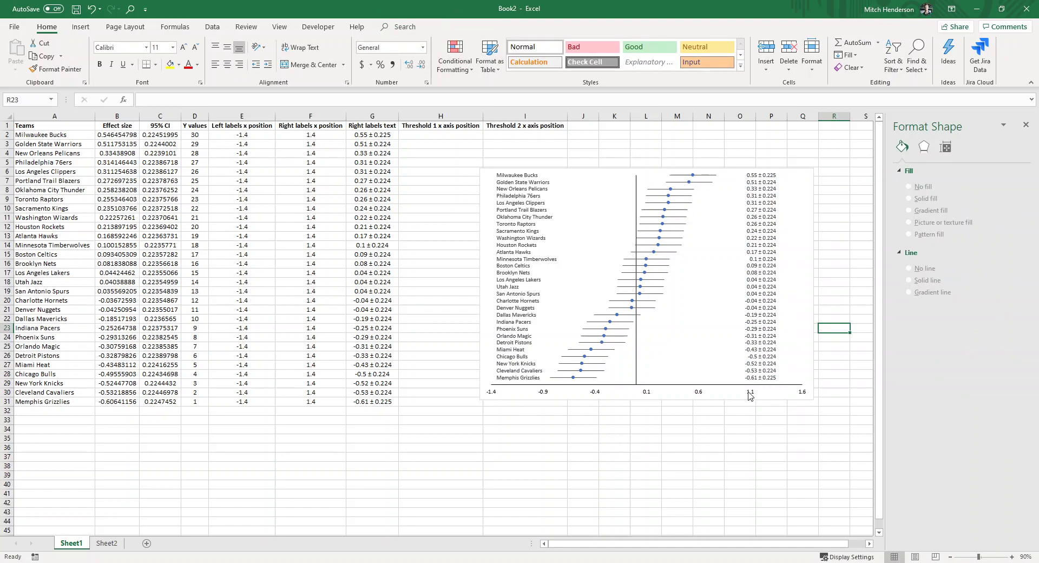
# - Change the horizontal axis maximum bound from 1.6 to 1.4
pyautogui.click(753, 394)
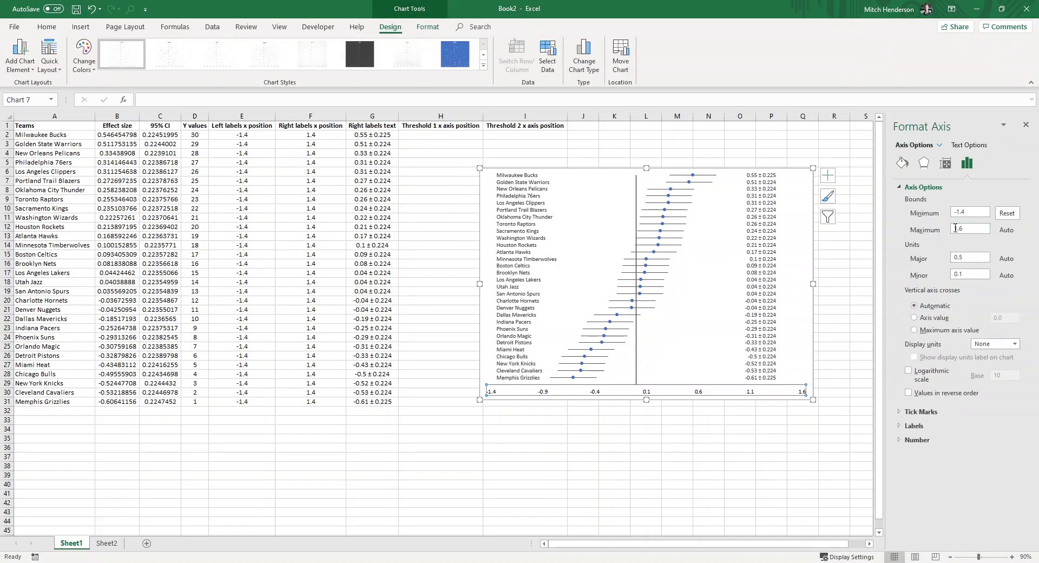
pyautogui.doubleClick(968, 228)
pyautogui.write('1.4')
pyautogui.press('Return')
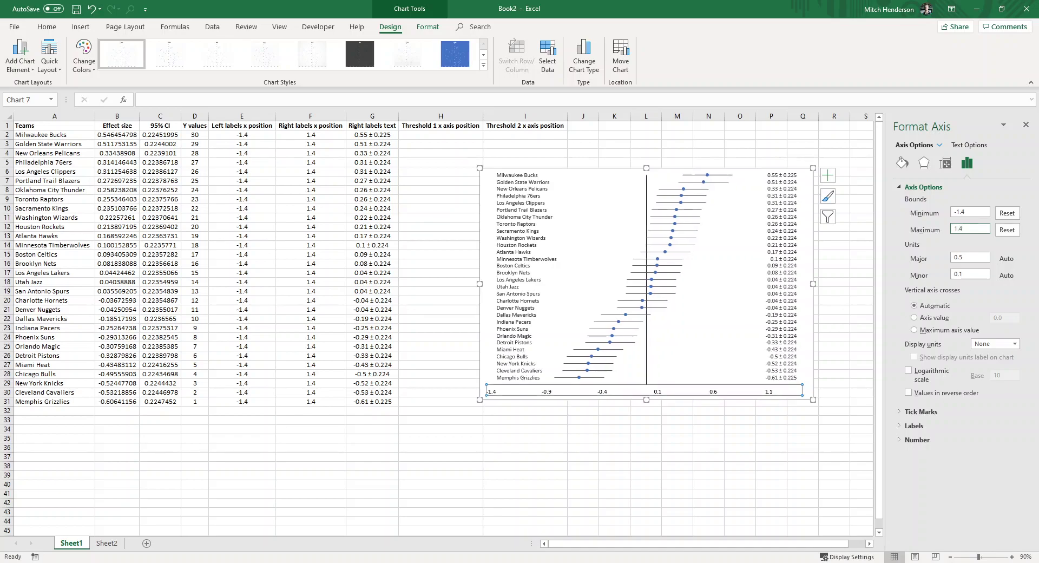
# - Give the effect-size markers a solid fill and a solid line border
pyautogui.click(509, 224)
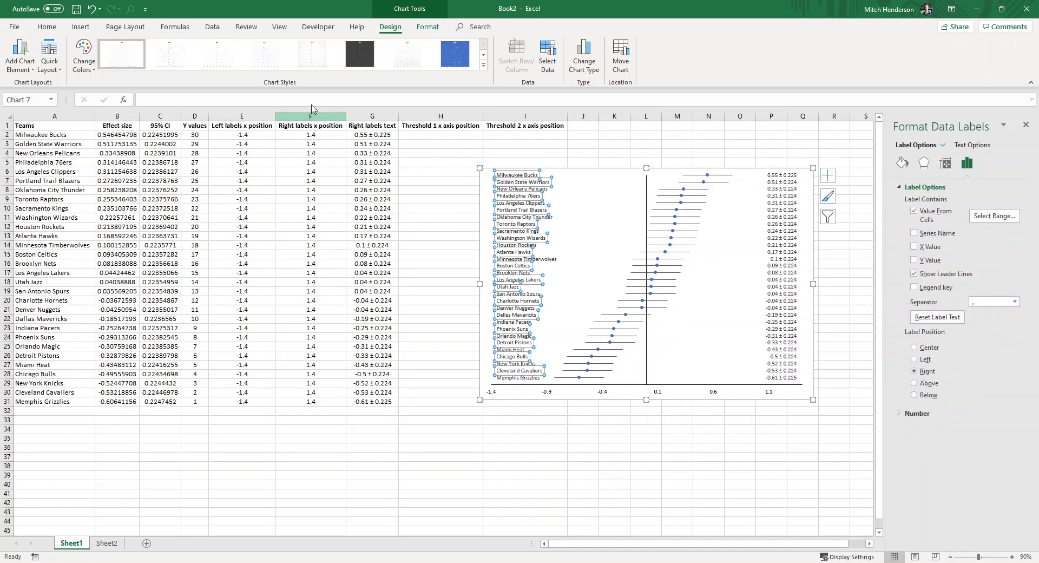
pyautogui.click(48, 27)
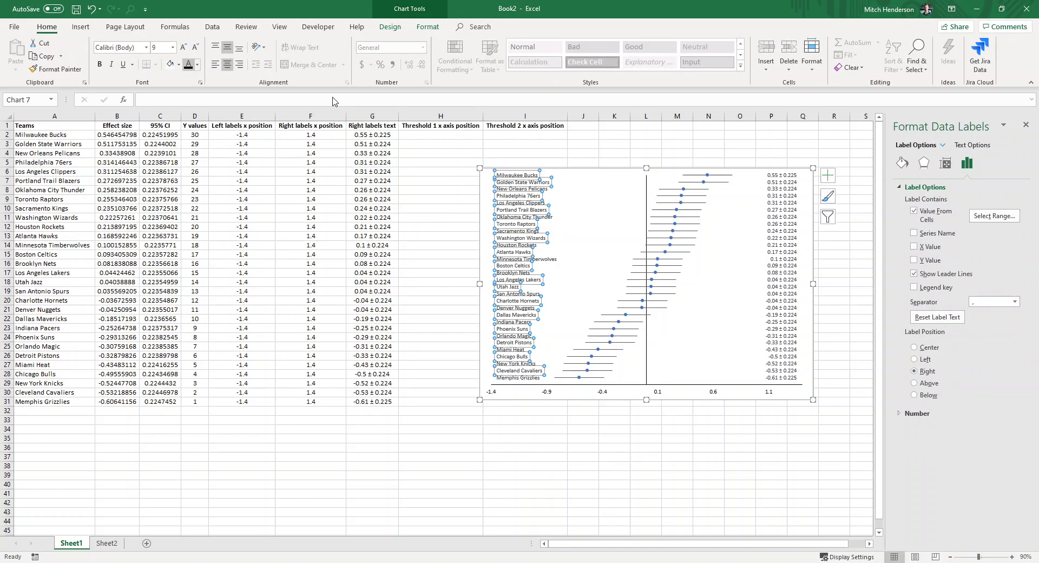
pyautogui.click(763, 211)
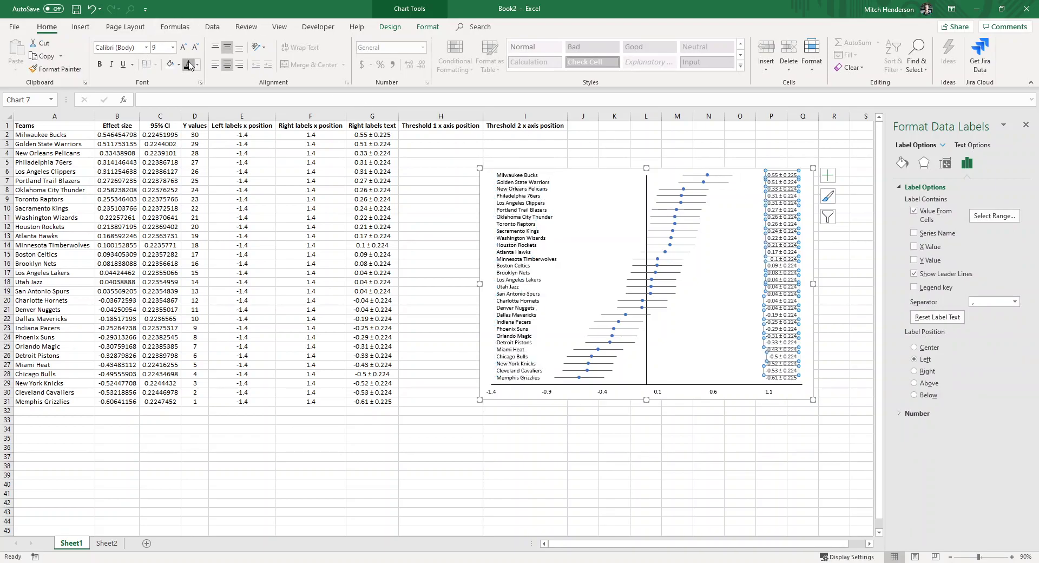
pyautogui.click(665, 252)
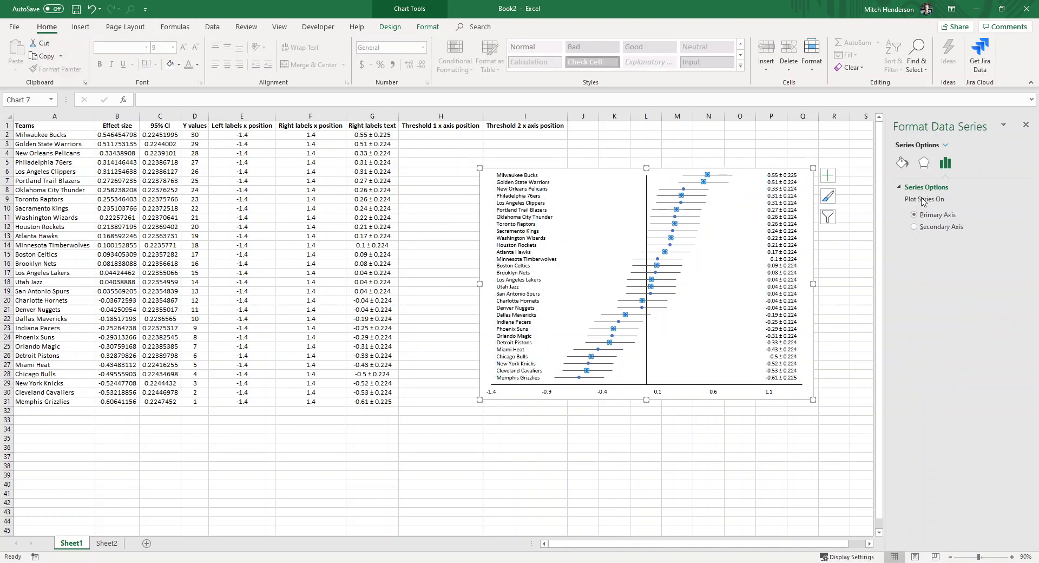
pyautogui.click(901, 163)
pyautogui.click(941, 188)
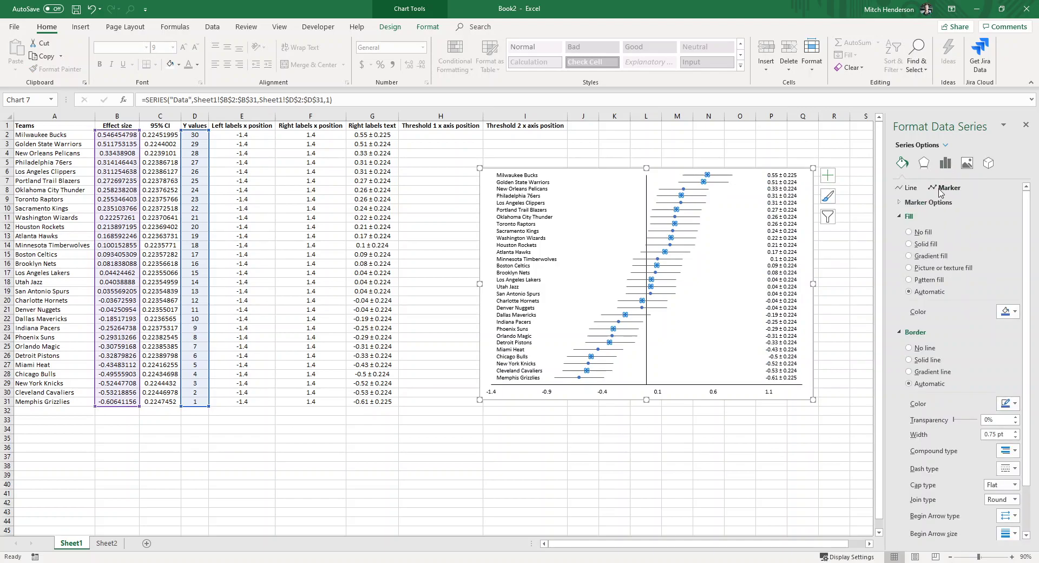
pyautogui.click(922, 244)
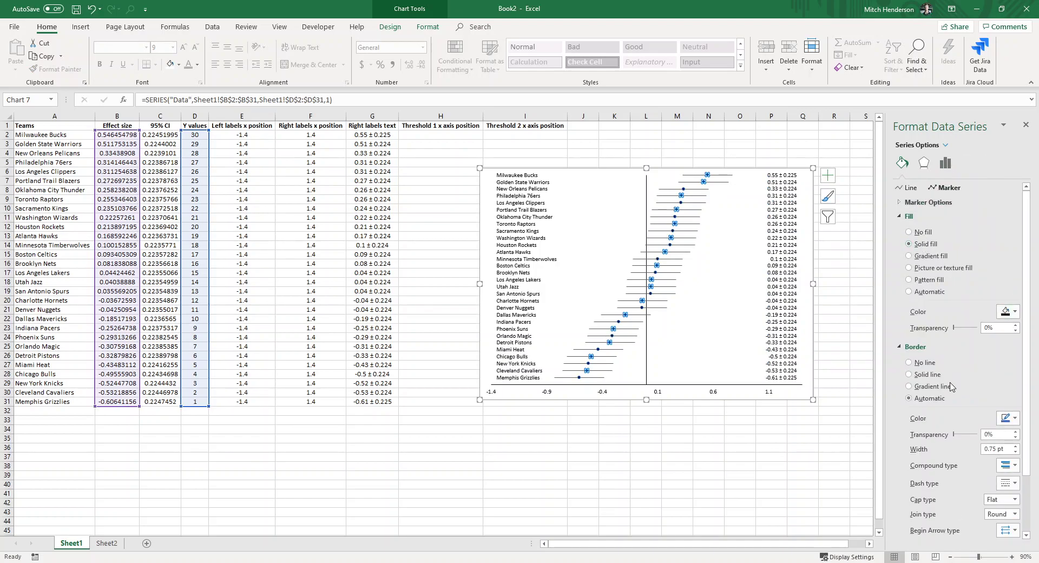
pyautogui.click(926, 374)
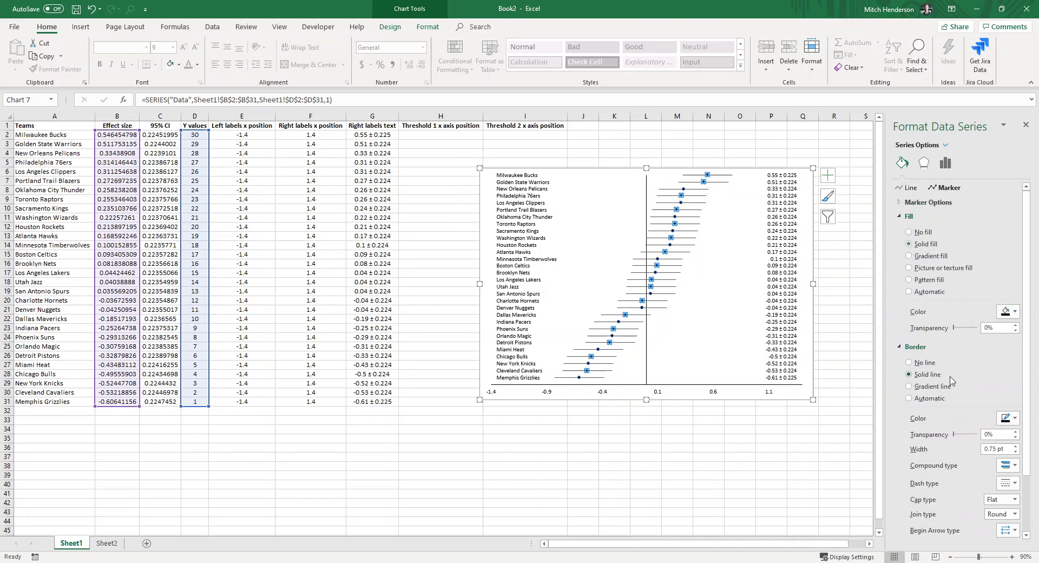
# - Enlarge the chart leftward and downward, then nudge it slightly right
pyautogui.click(685, 419)
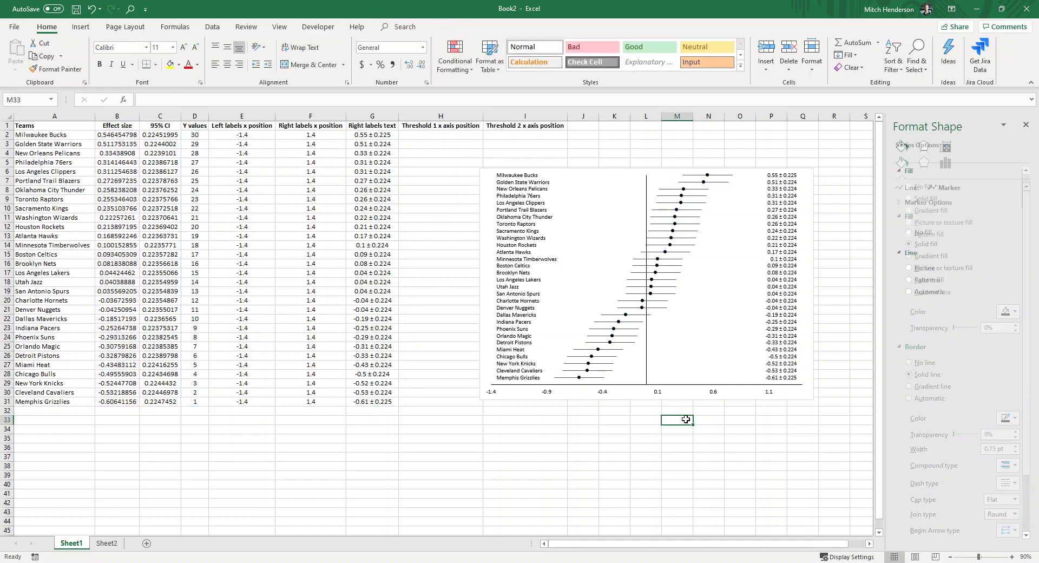
pyautogui.click(518, 398)
pyautogui.moveTo(479, 399); pyautogui.dragTo(614, 390)
pyautogui.click(869, 543)
pyautogui.click(869, 543)
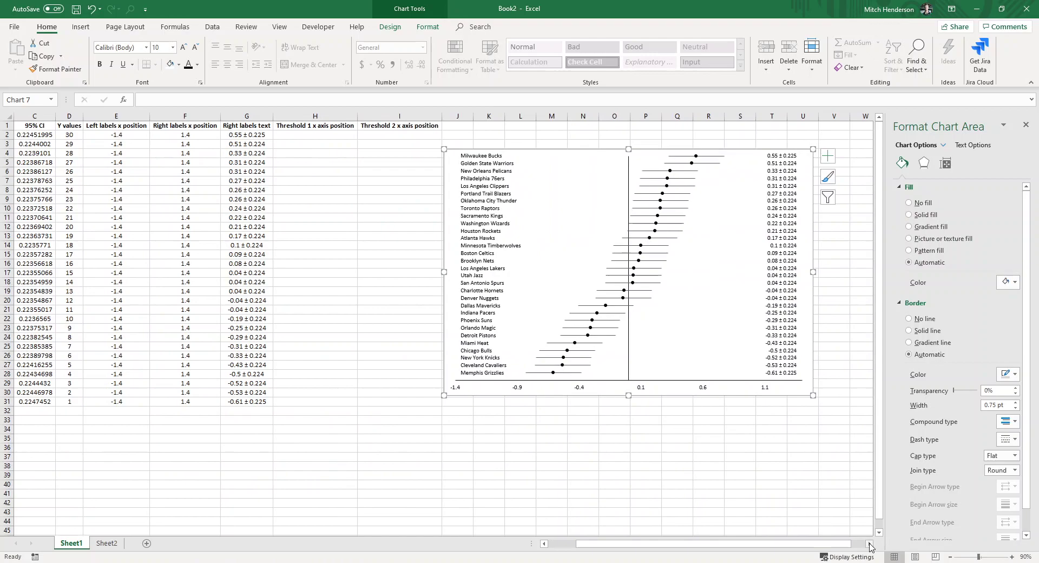
pyautogui.click(583, 474)
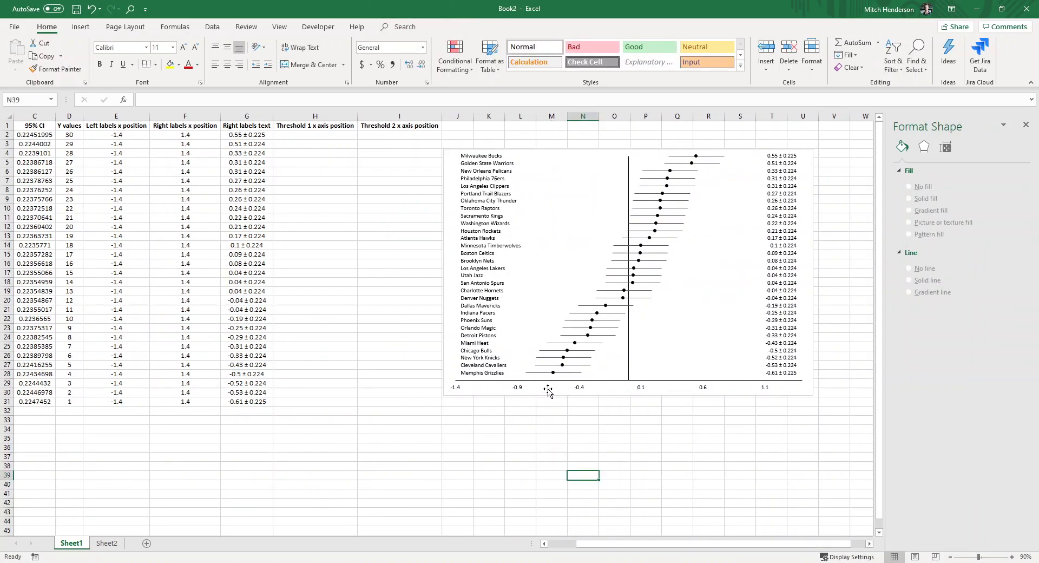
pyautogui.moveTo(548, 389); pyautogui.dragTo(550, 386)
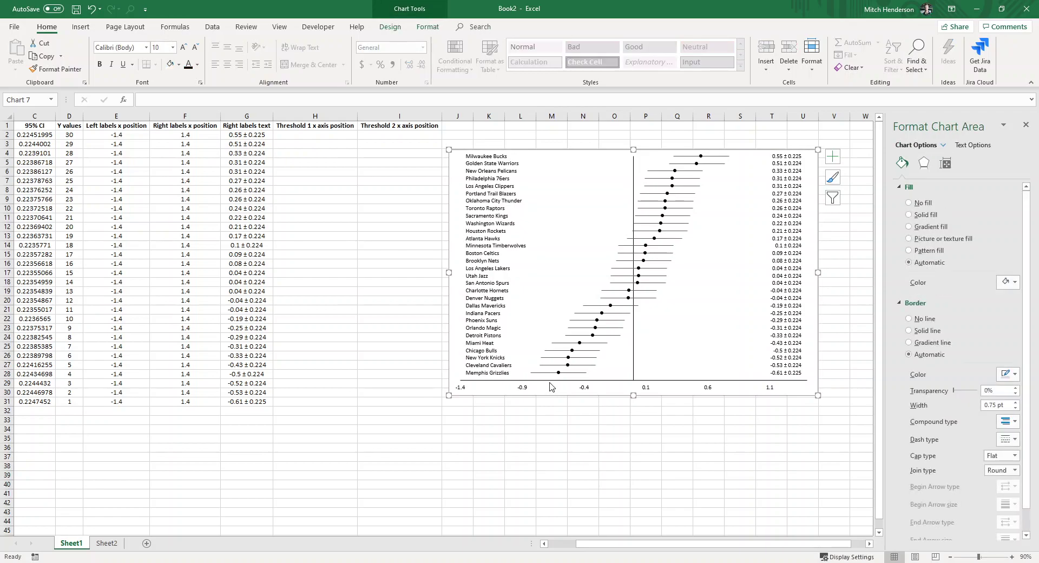
pyautogui.click(563, 418)
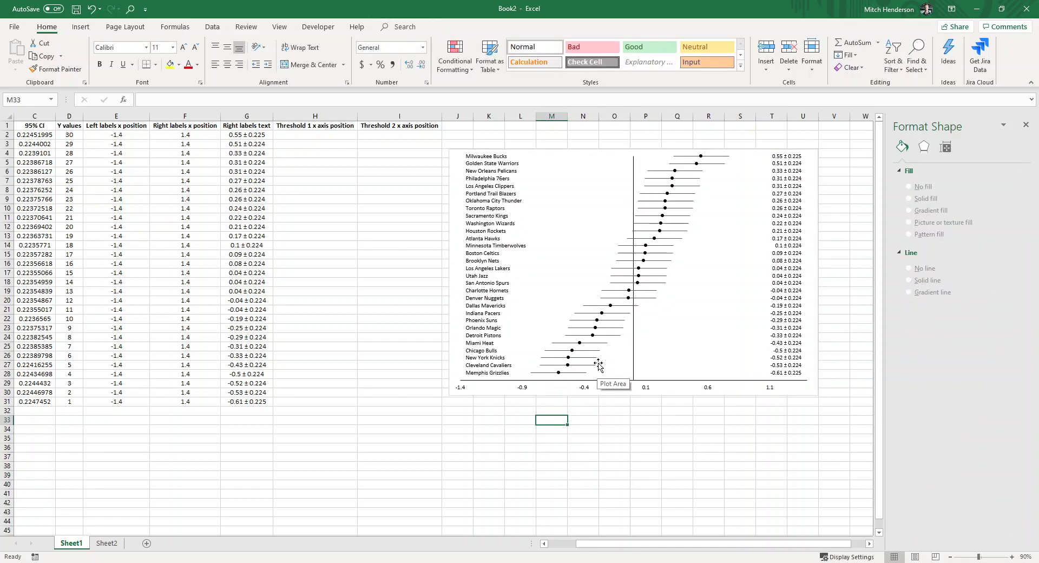
pyautogui.click(108, 543)
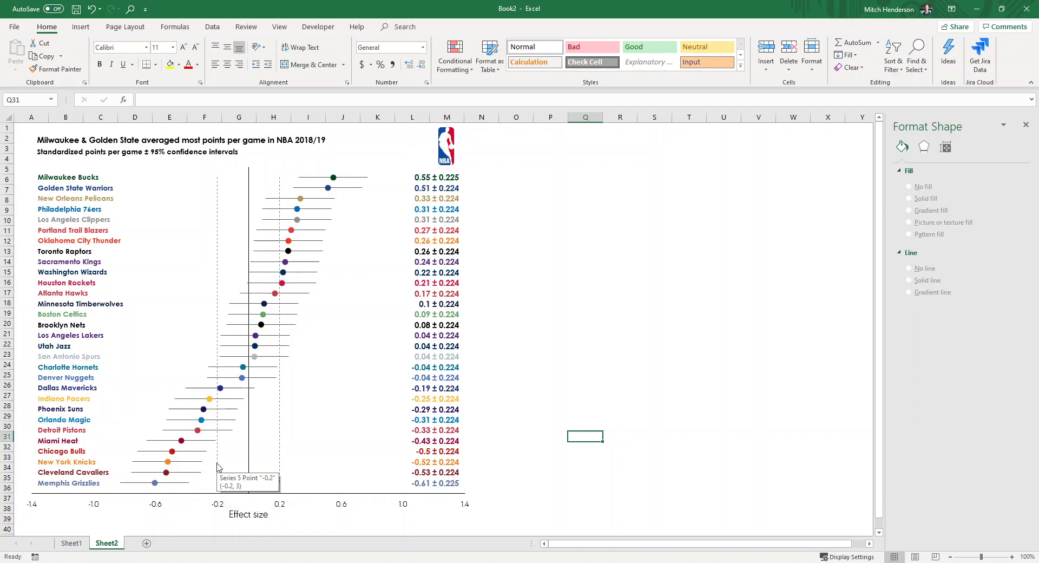
pyautogui.click(72, 543)
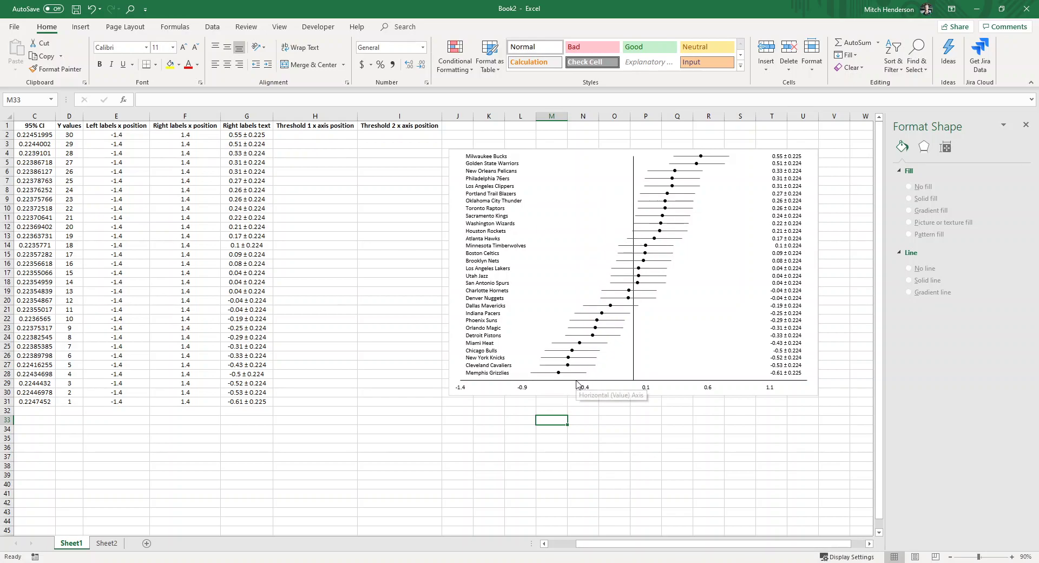
# - Enter -0.2 in H2 and 0.2 in I2 as the first team's threshold values
pyautogui.click(314, 132)
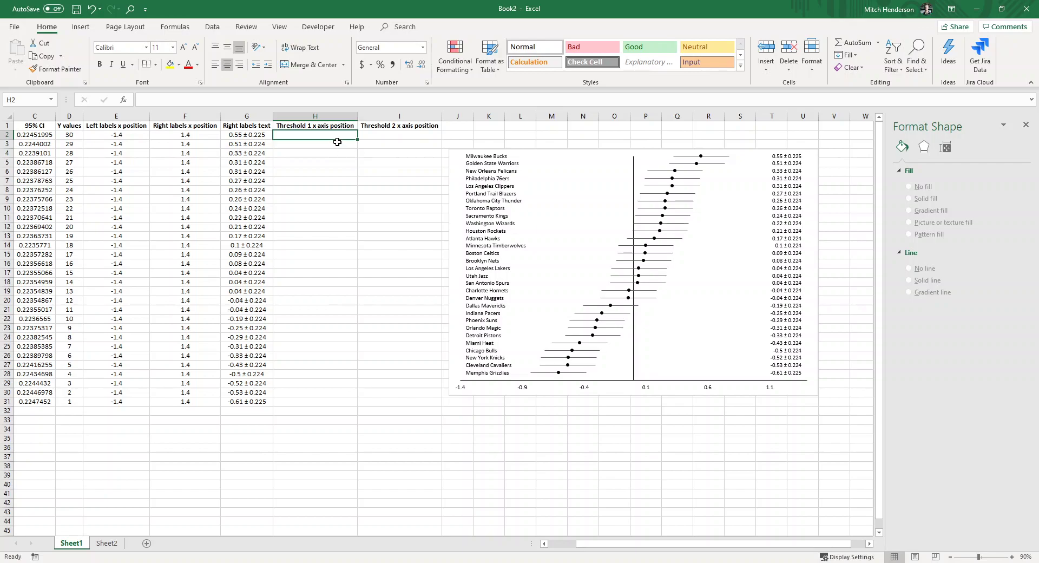
pyautogui.write('=')
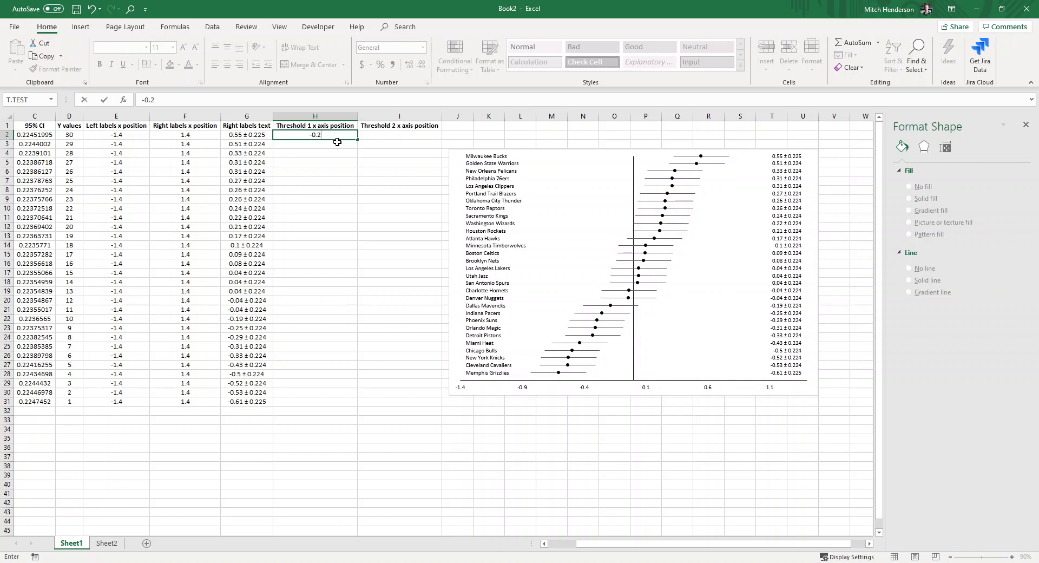
pyautogui.write('0.2')
pyautogui.press('Tab')
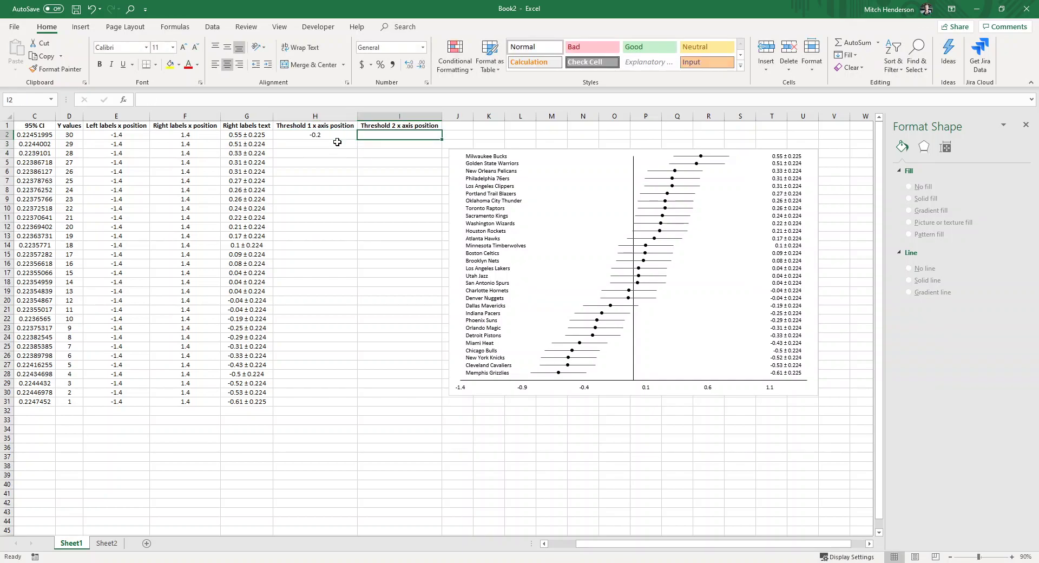
pyautogui.write('0.2')
pyautogui.press('Left')
# - Copy the H2:I2 threshold values down to rows 3 through 31
pyautogui.hotkey('shift', 'Right')
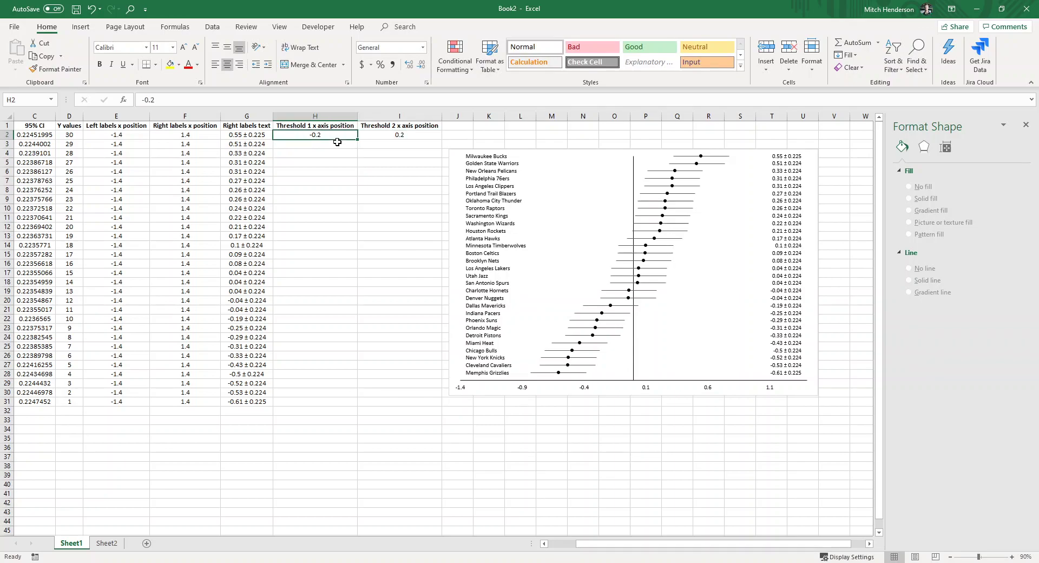
pyautogui.hotkey('ctrl', 'c')
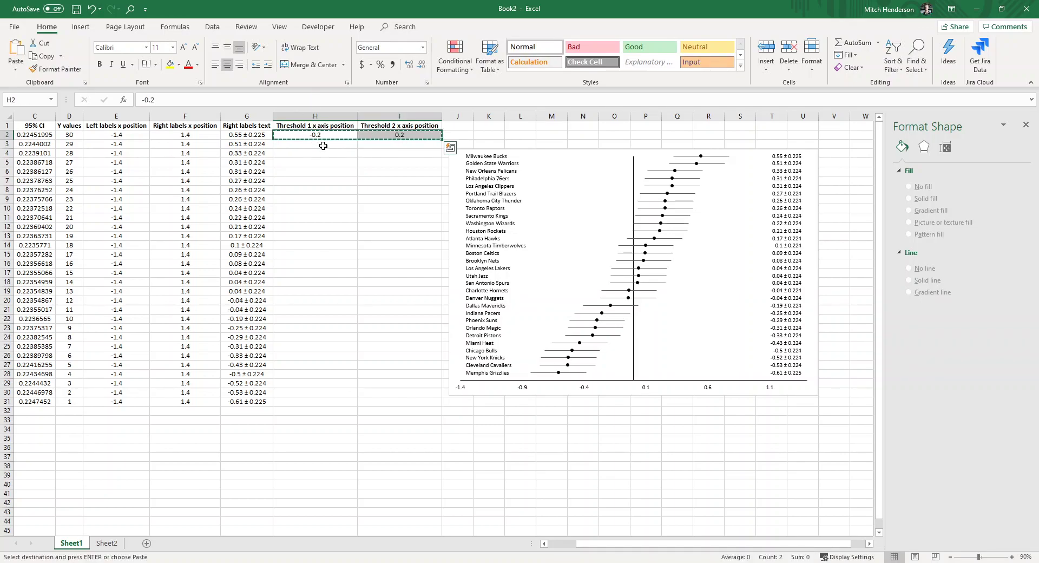
pyautogui.moveTo(325, 144); pyautogui.dragTo(311, 396)
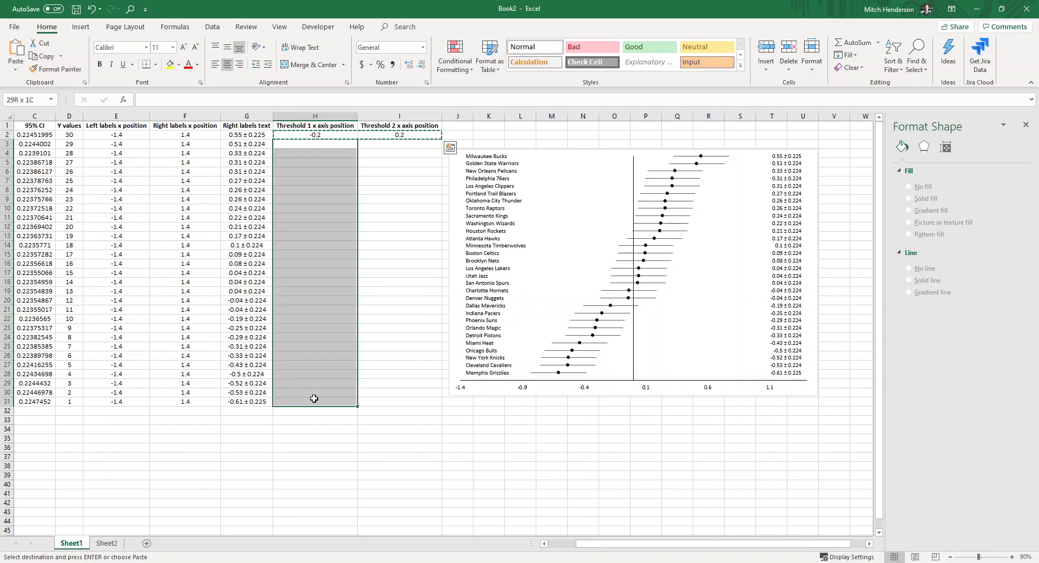
pyautogui.hotkey('ctrl', 'v')
pyautogui.click(475, 435)
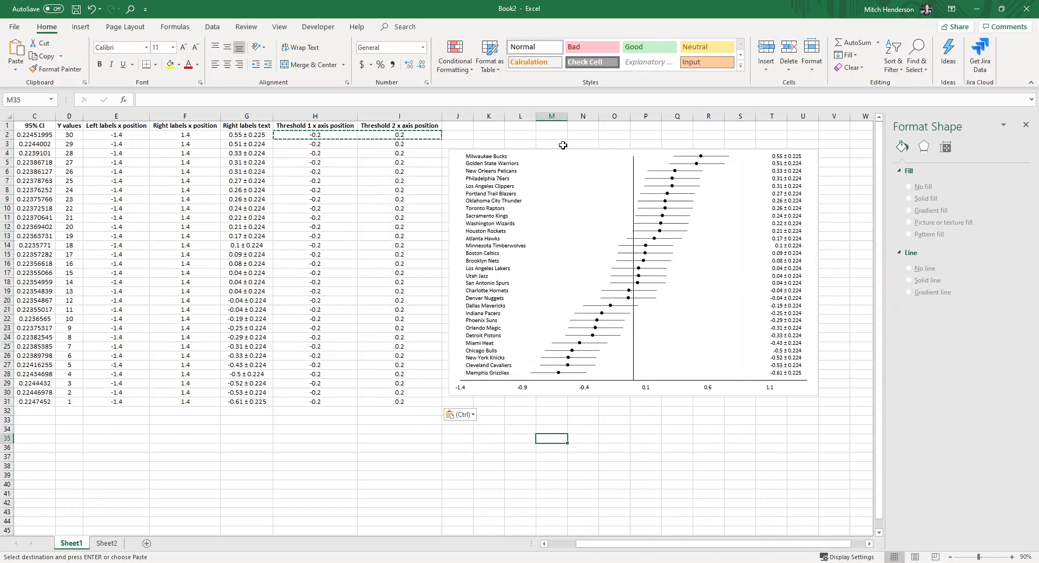
# - Add a new chart series that takes its X values from H2:H31
pyautogui.rightClick(570, 210)
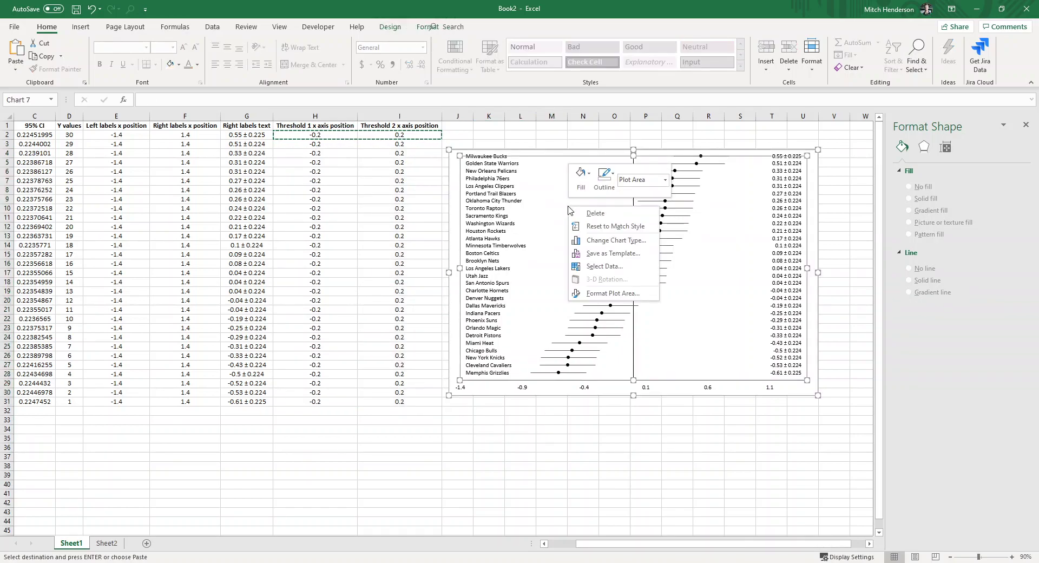
pyautogui.click(606, 266)
pyautogui.click(601, 206)
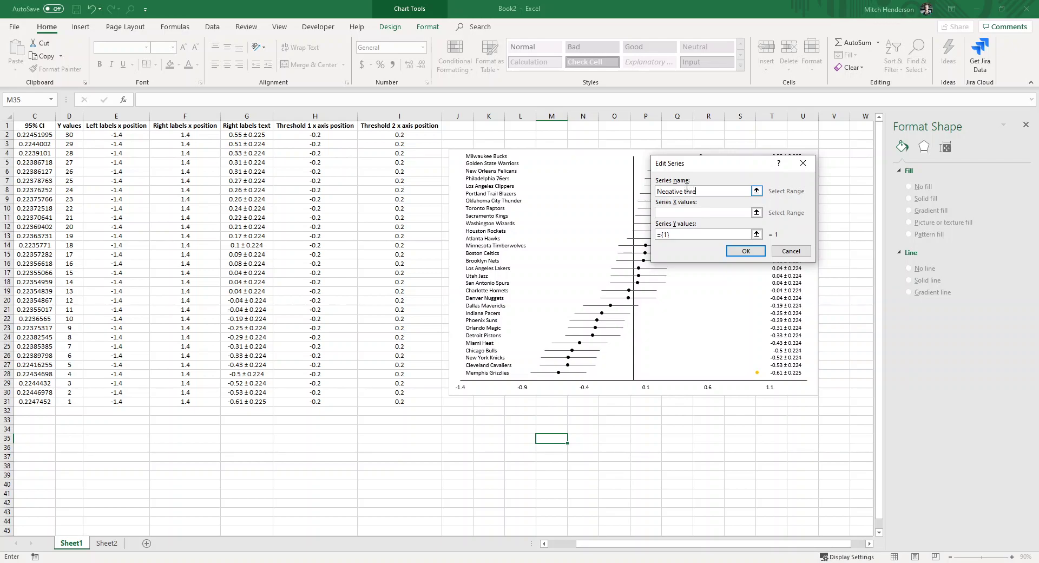
pyautogui.click(755, 212)
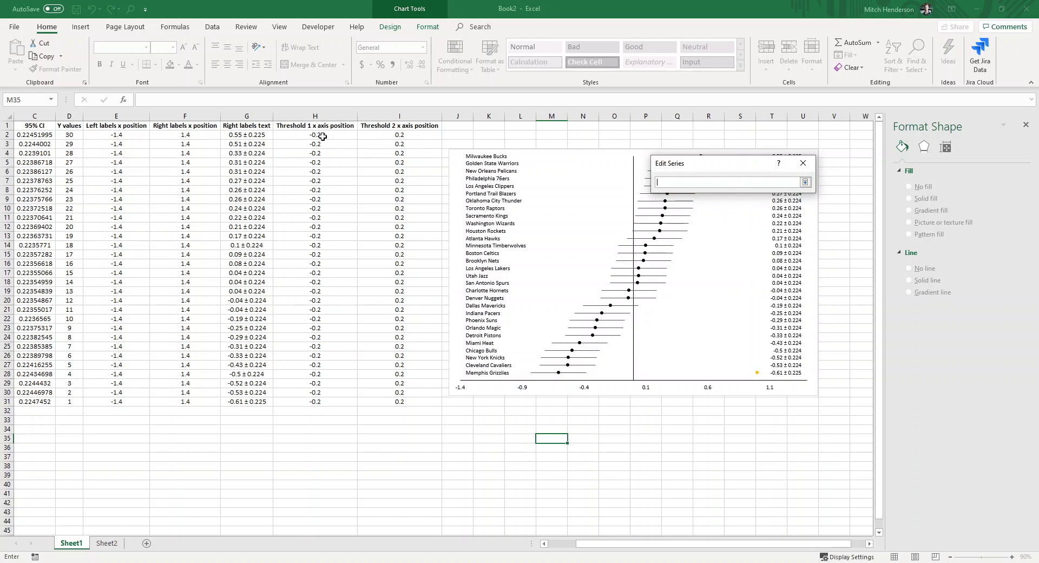
pyautogui.moveTo(323, 135); pyautogui.dragTo(330, 405)
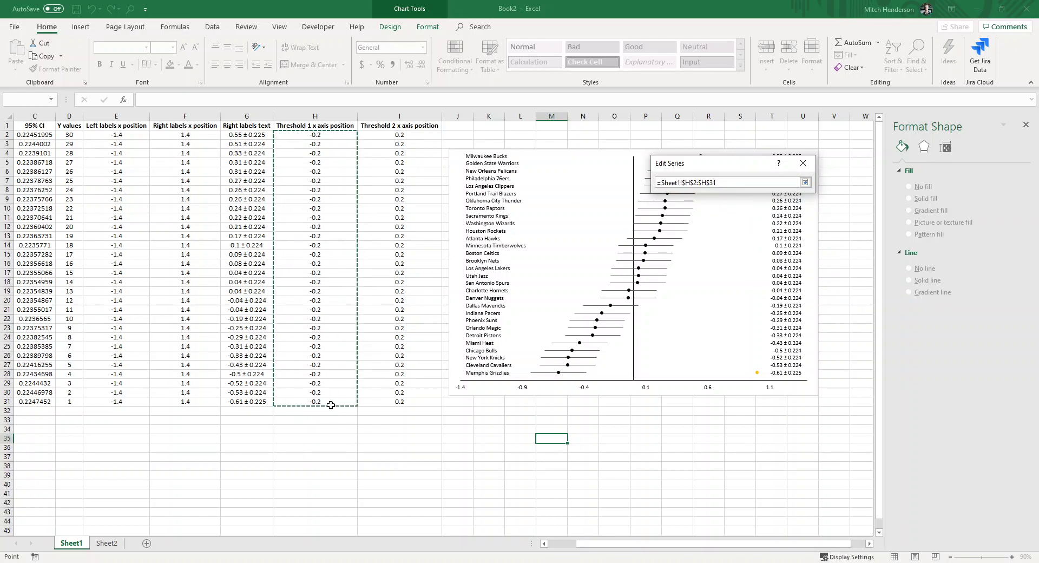
pyautogui.click(805, 182)
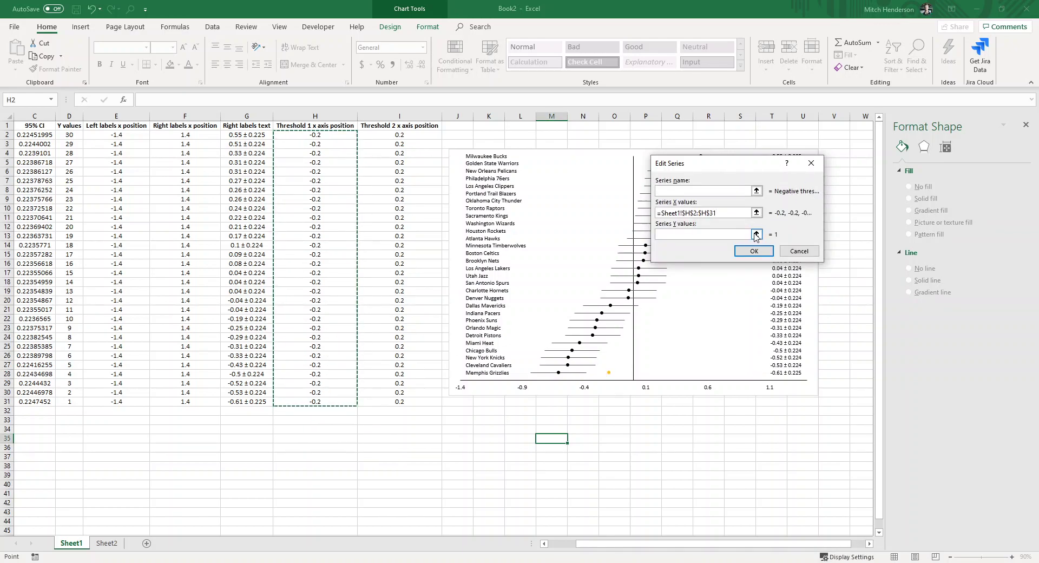
# - Set the new series' Y values to D2:D31 and confirm the Negative threshold series
pyautogui.click(756, 234)
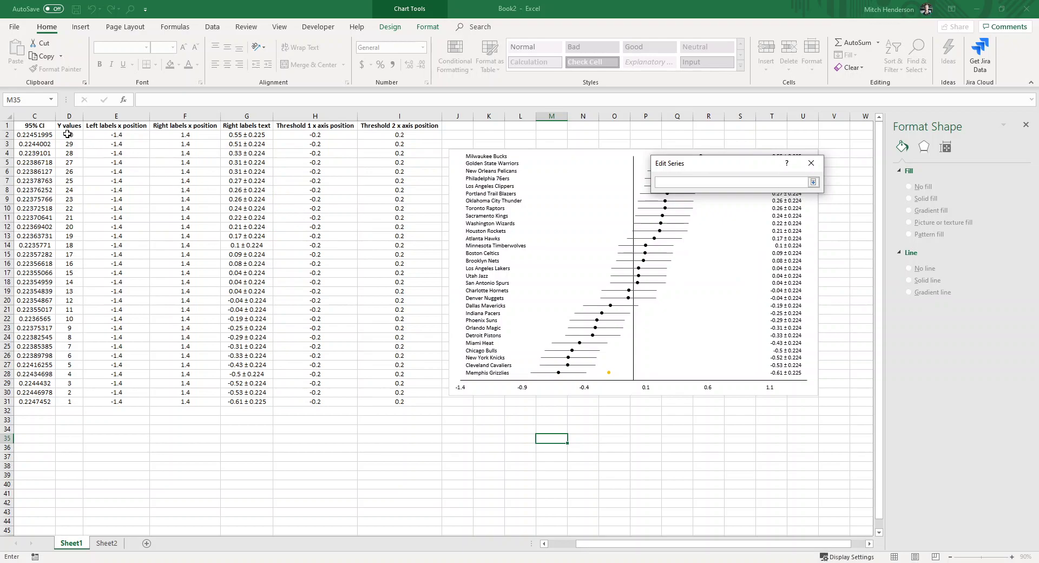
pyautogui.moveTo(67, 134); pyautogui.dragTo(69, 400)
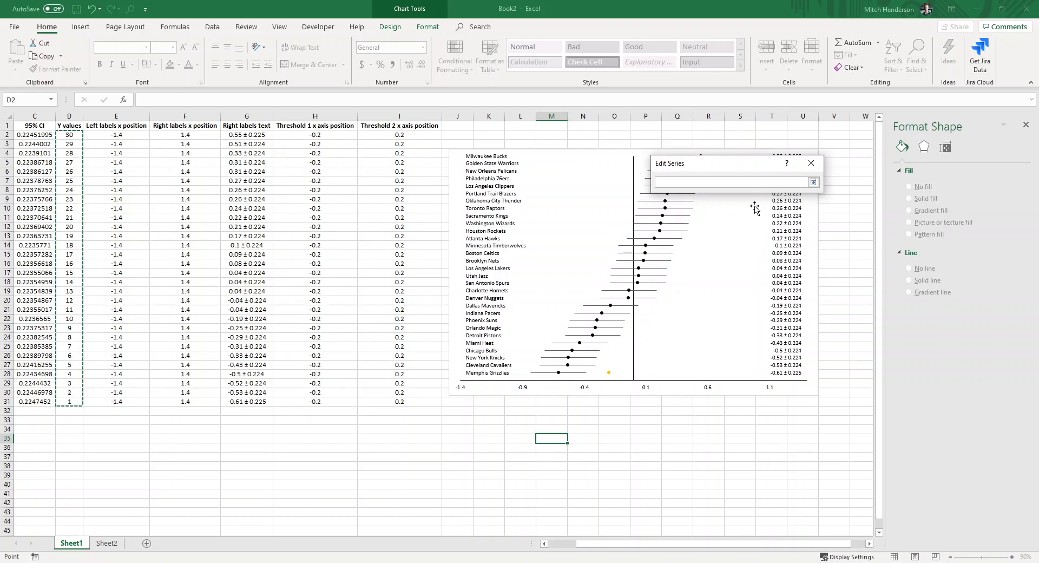
pyautogui.click(812, 182)
pyautogui.click(760, 251)
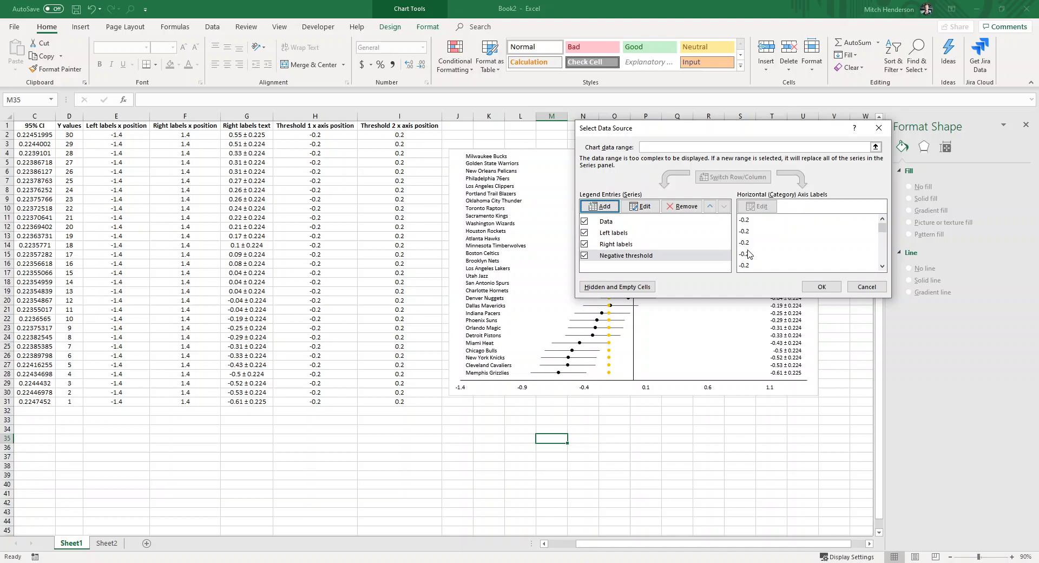
pyautogui.click(821, 286)
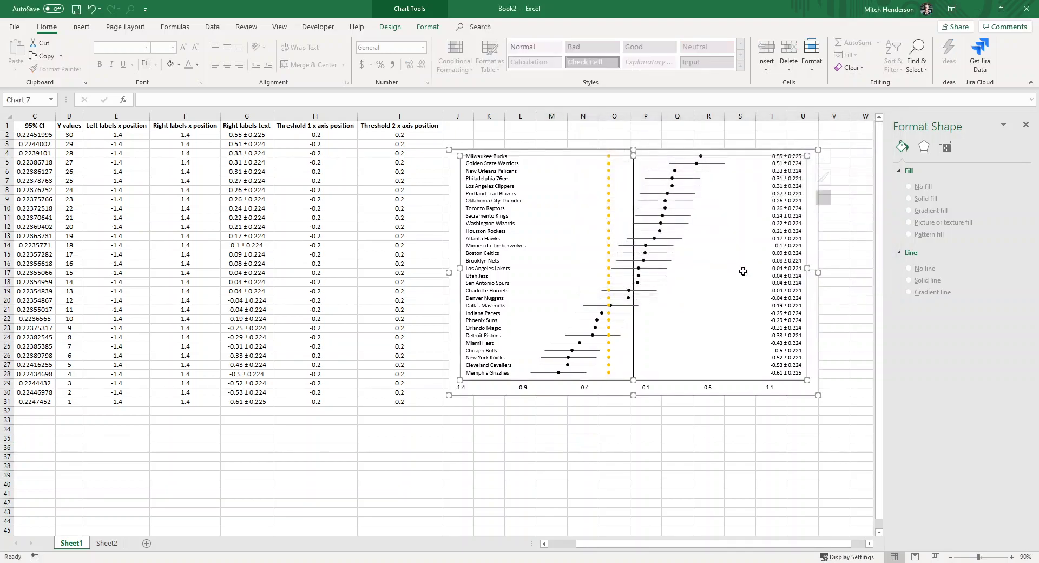
pyautogui.click(610, 138)
# - Give the Negative threshold series a coloured, dashed line
pyautogui.click(608, 165)
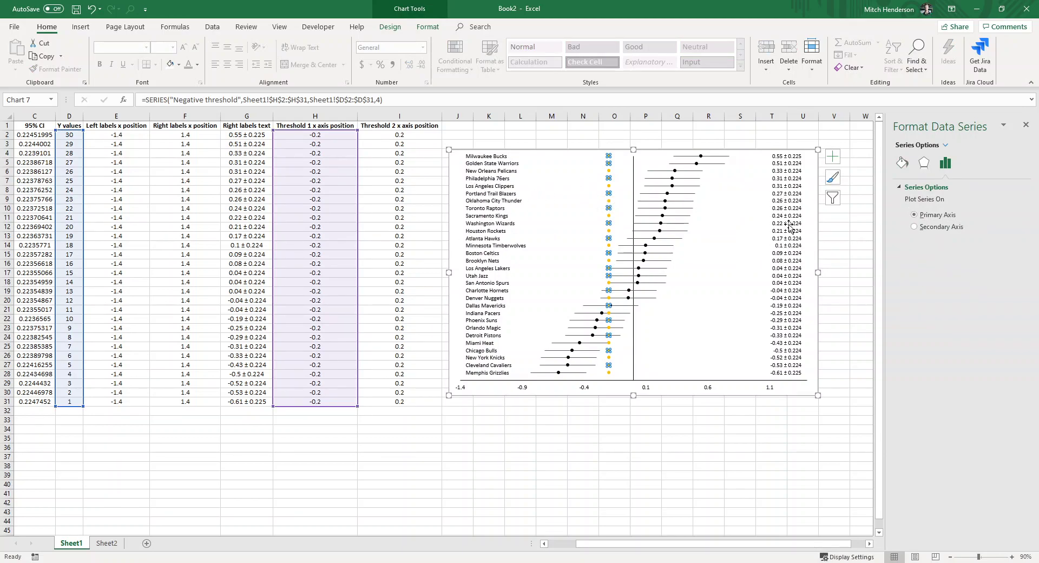
pyautogui.click(901, 165)
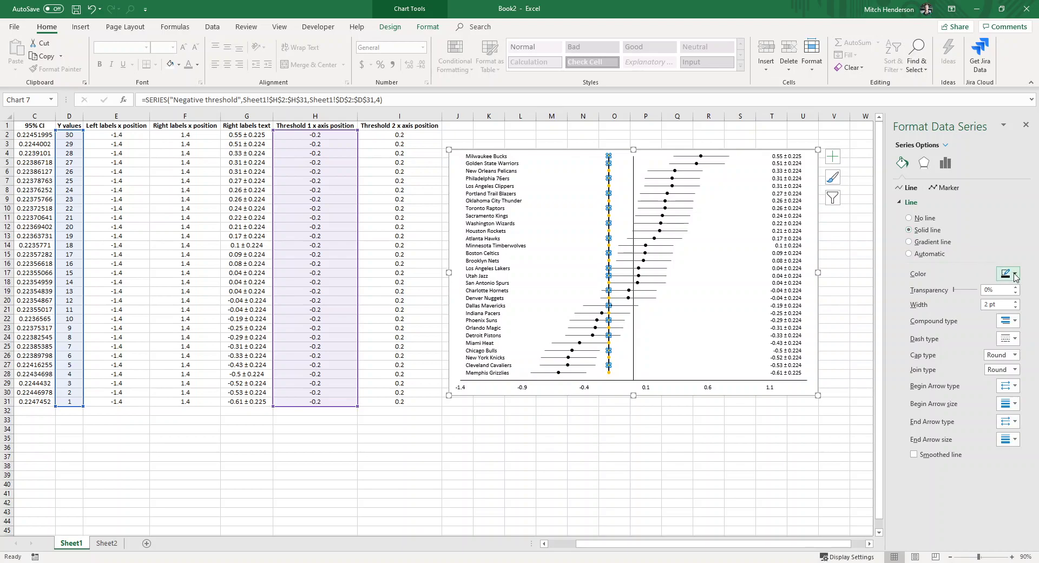
pyautogui.click(1014, 275)
pyautogui.click(950, 336)
pyautogui.click(1012, 339)
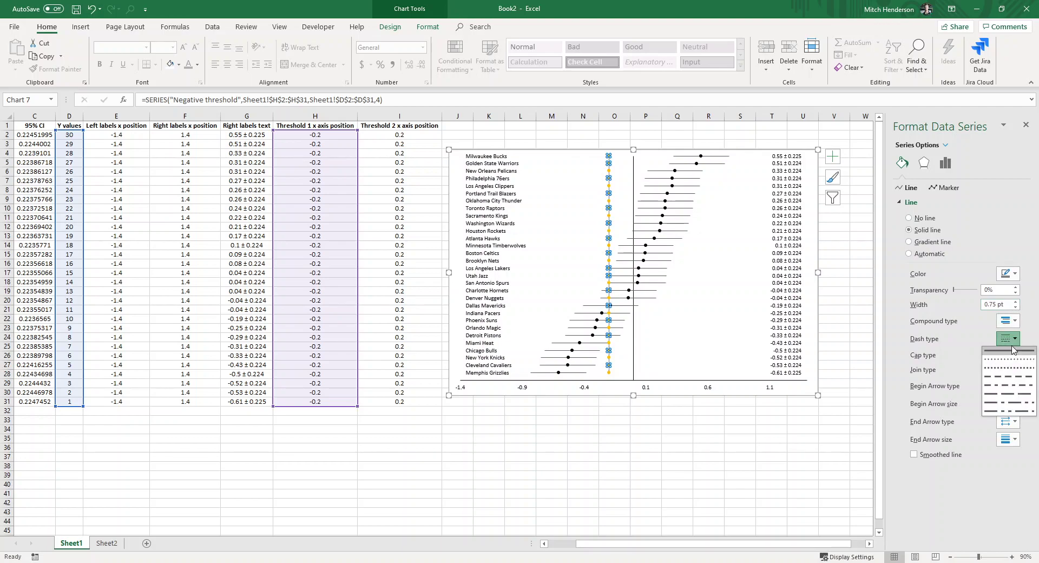
pyautogui.click(1000, 380)
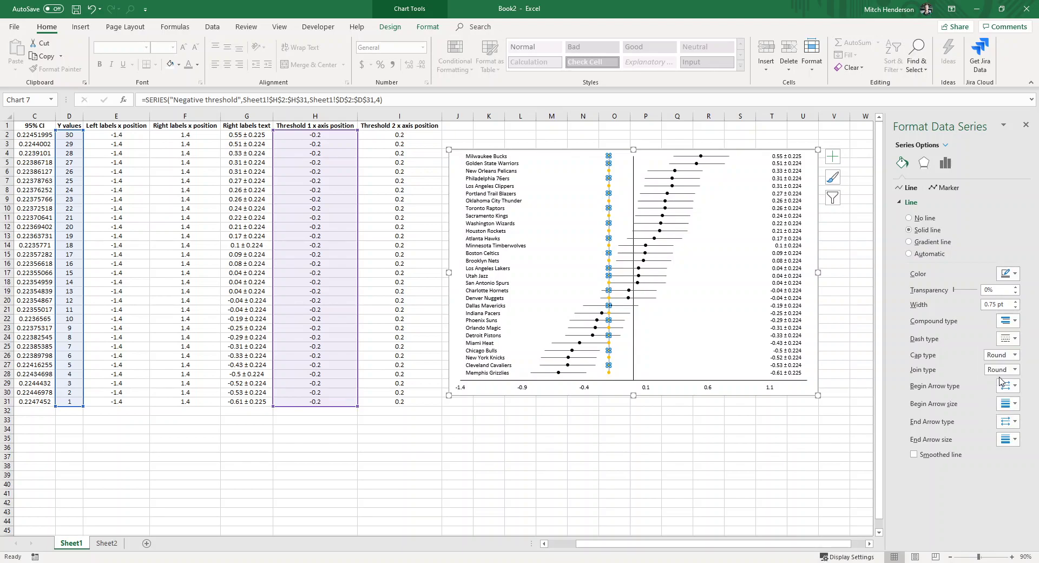
# - Set the Negative threshold series' markers to None
pyautogui.click(947, 187)
pyautogui.click(921, 203)
pyautogui.click(909, 229)
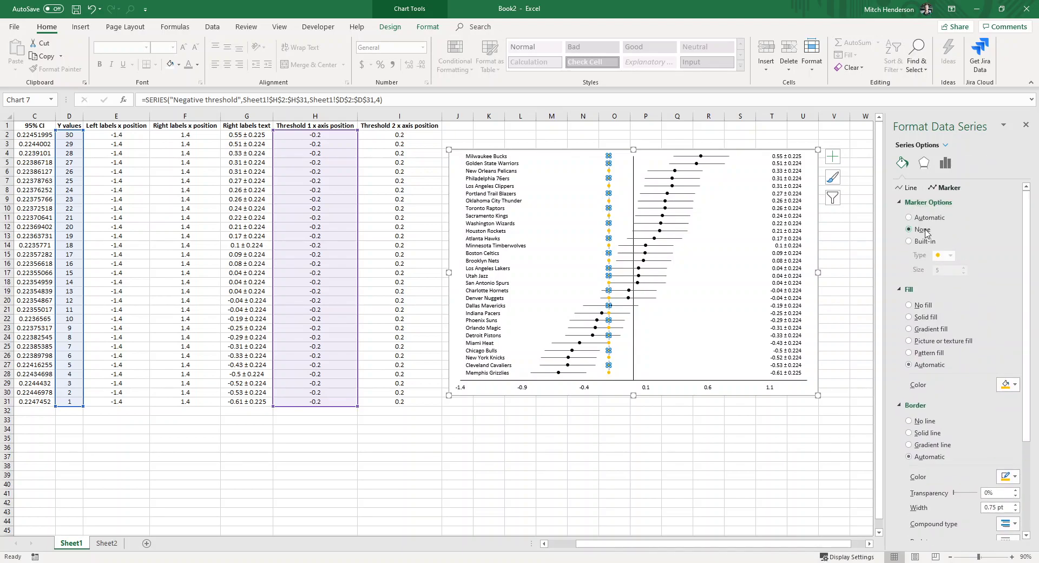
pyautogui.click(676, 447)
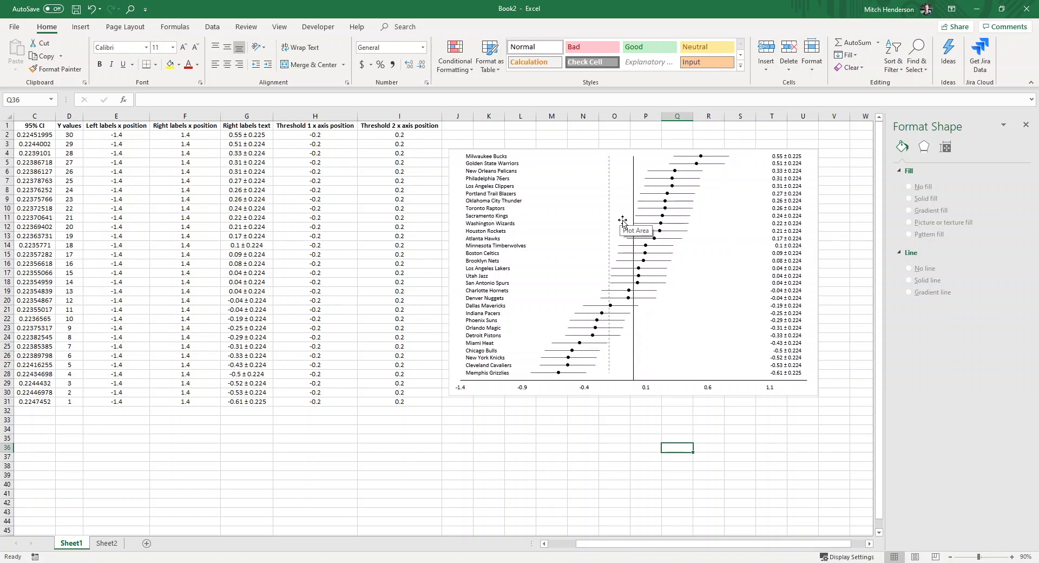
# - Add another chart series that takes its X values from I2:I31
pyautogui.rightClick(677, 306)
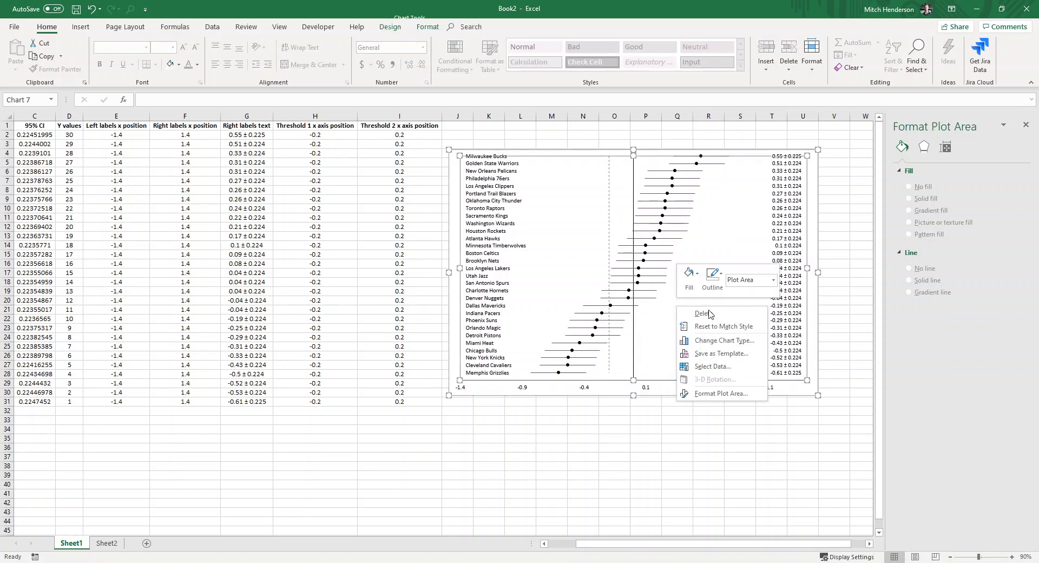
pyautogui.click(712, 366)
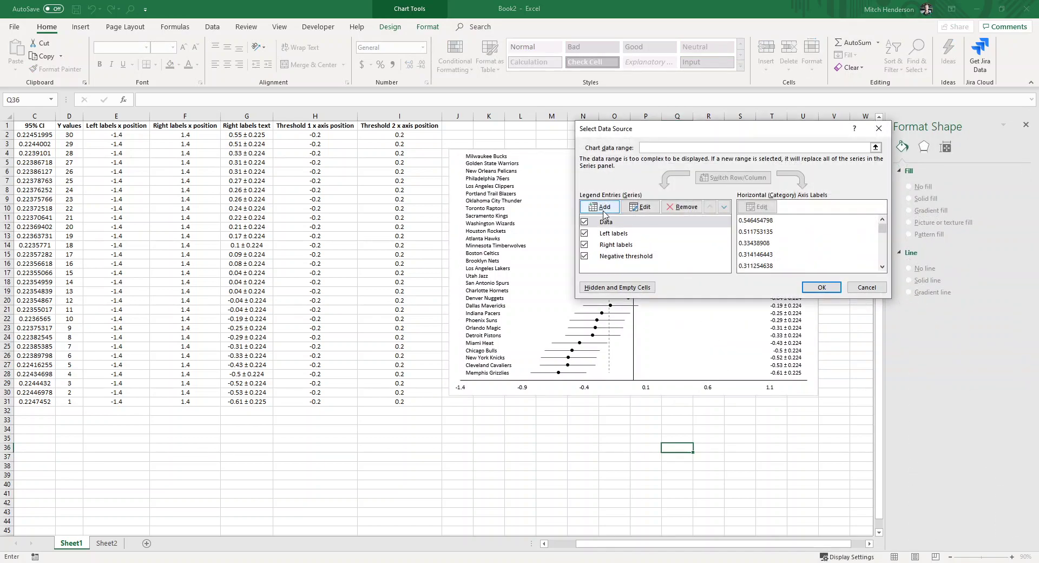
pyautogui.click(603, 208)
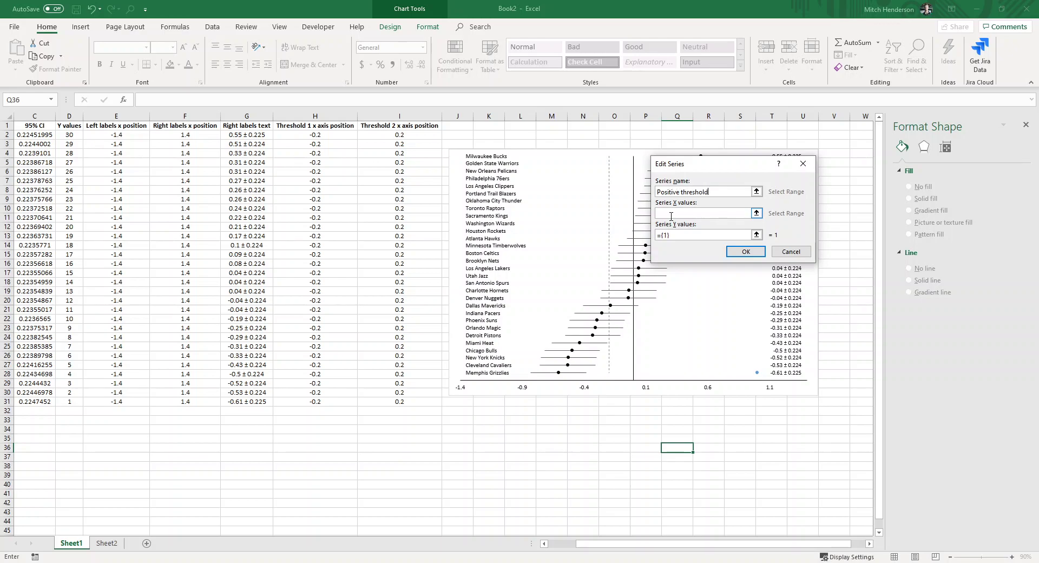
pyautogui.click(756, 214)
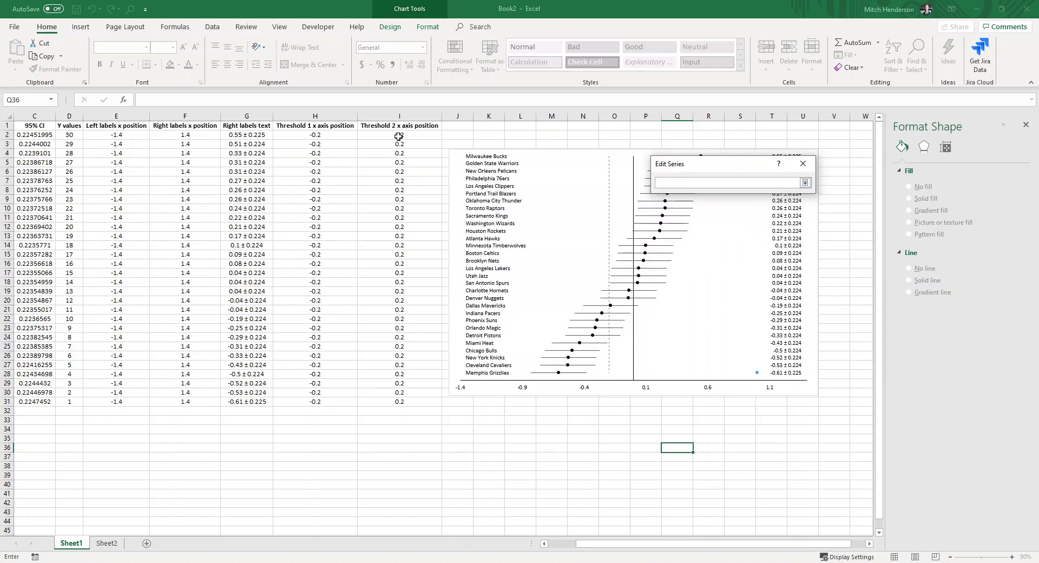
pyautogui.moveTo(398, 136); pyautogui.dragTo(408, 394)
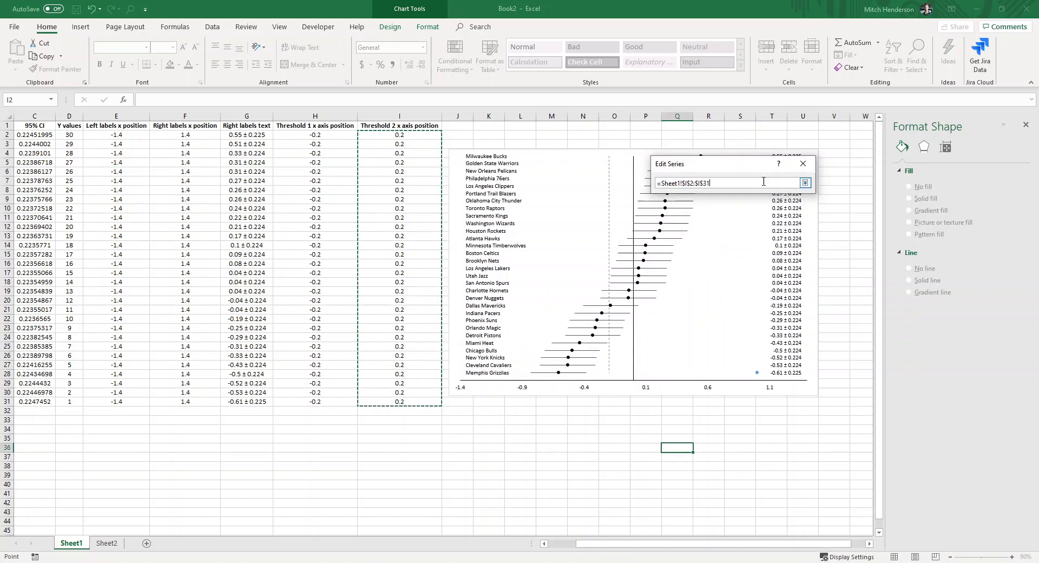
pyautogui.click(805, 183)
# - Set the series' Y values to D2:D31 and confirm the Positive threshold series
pyautogui.click(756, 237)
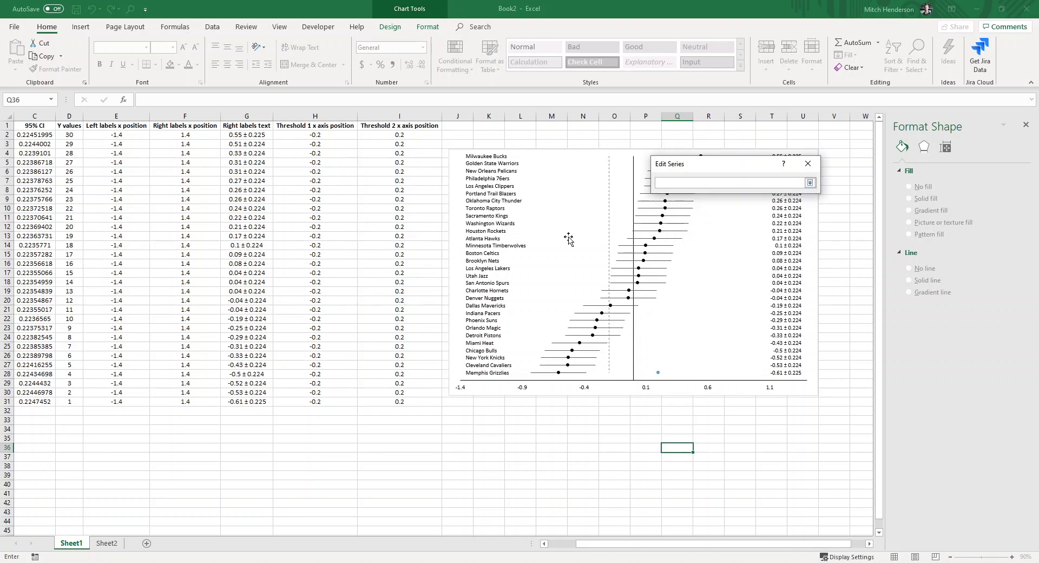
pyautogui.moveTo(71, 135); pyautogui.dragTo(69, 402)
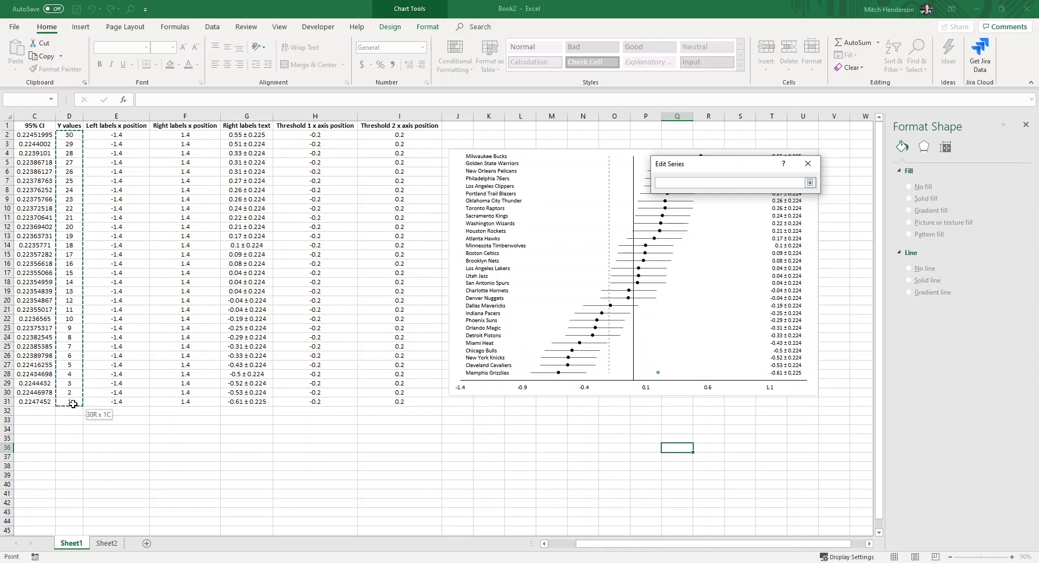
pyautogui.click(812, 183)
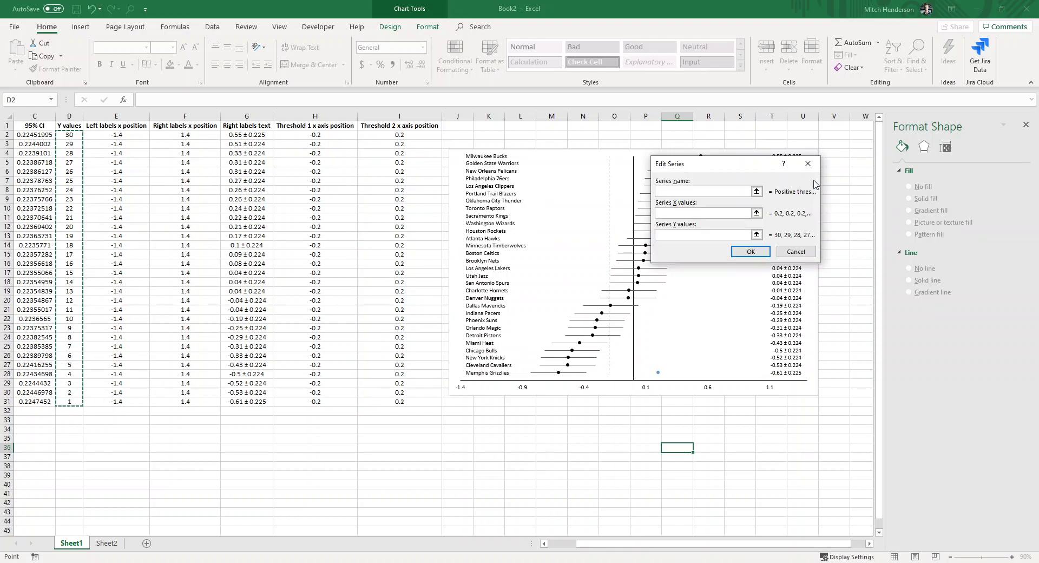
pyautogui.click(751, 256)
pyautogui.click(819, 287)
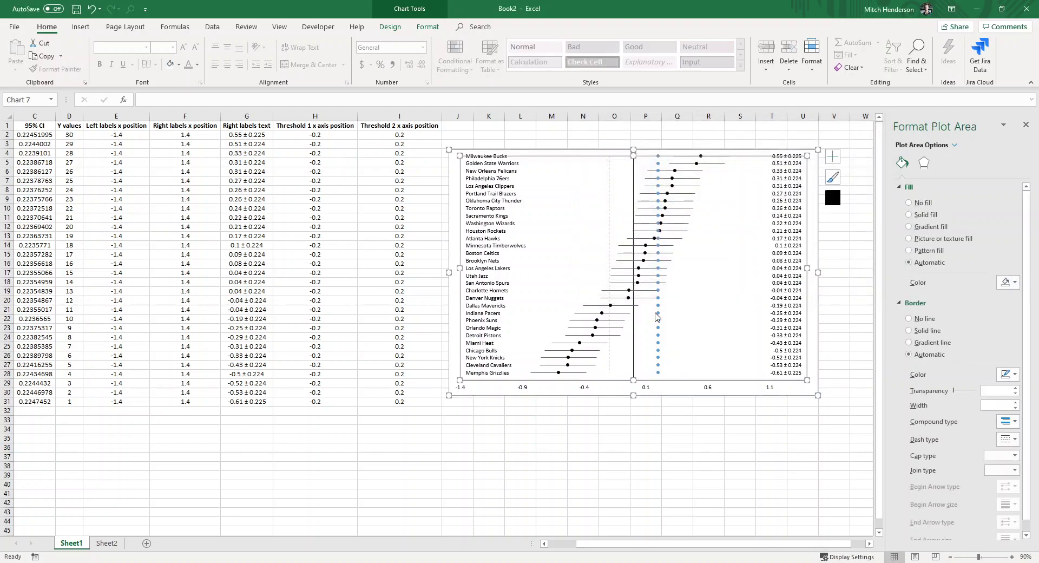
# - Give the Positive threshold series a solid dashed line 0.75 pt wide
pyautogui.click(659, 313)
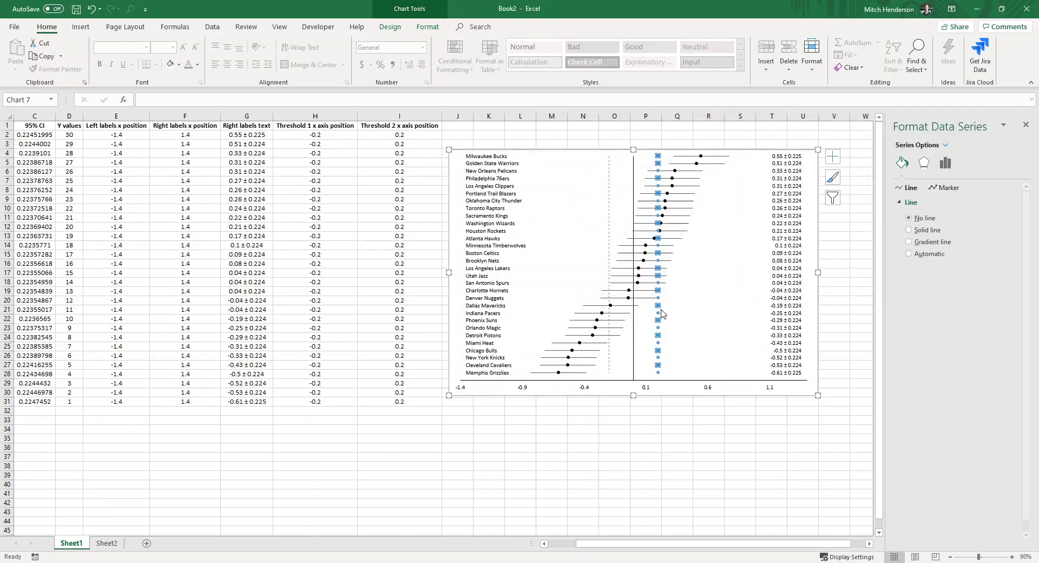
pyautogui.click(918, 232)
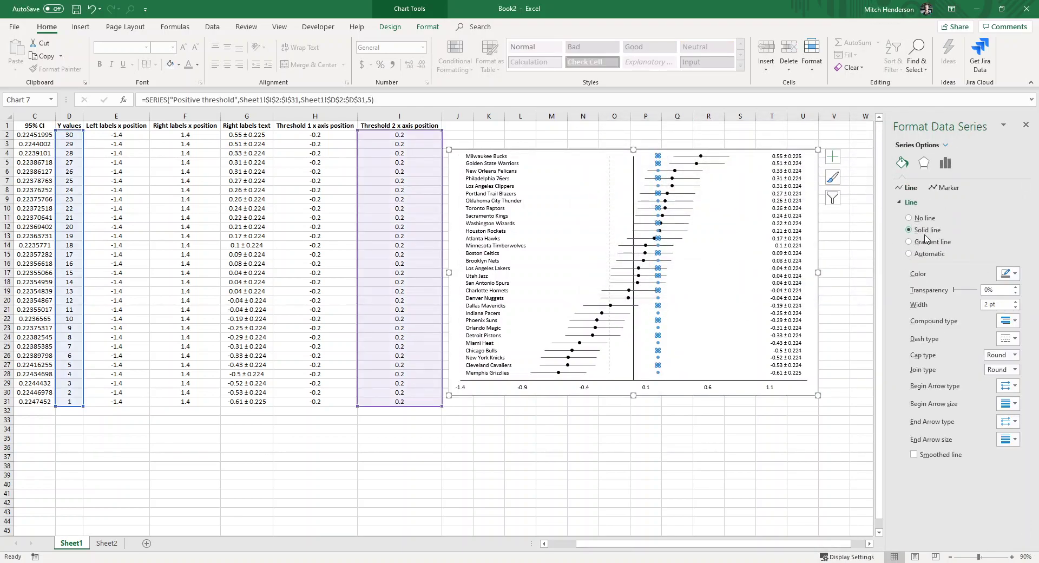
pyautogui.click(1014, 355)
pyautogui.click(1010, 377)
pyautogui.click(1015, 369)
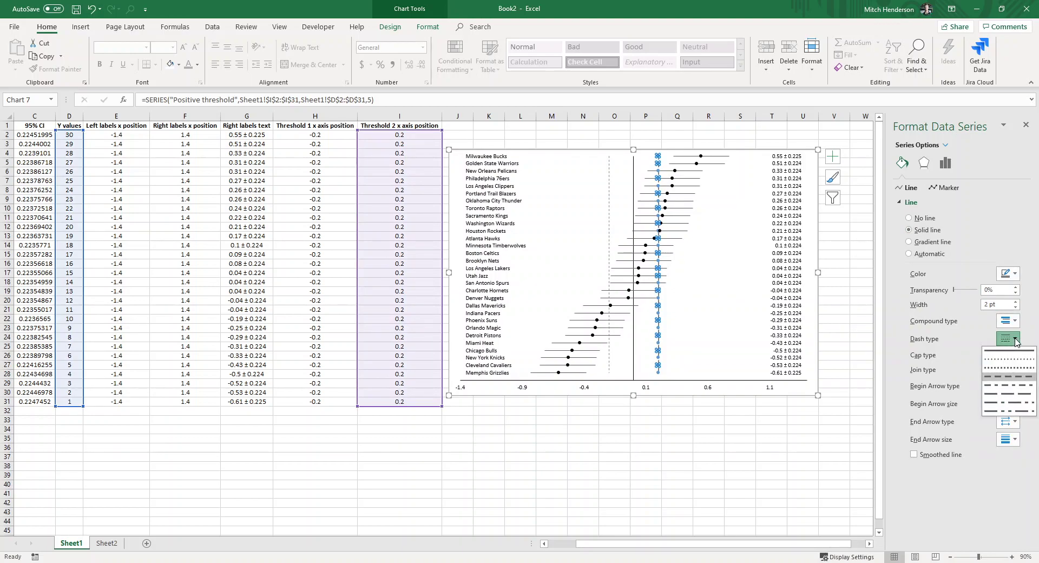
pyautogui.click(1001, 373)
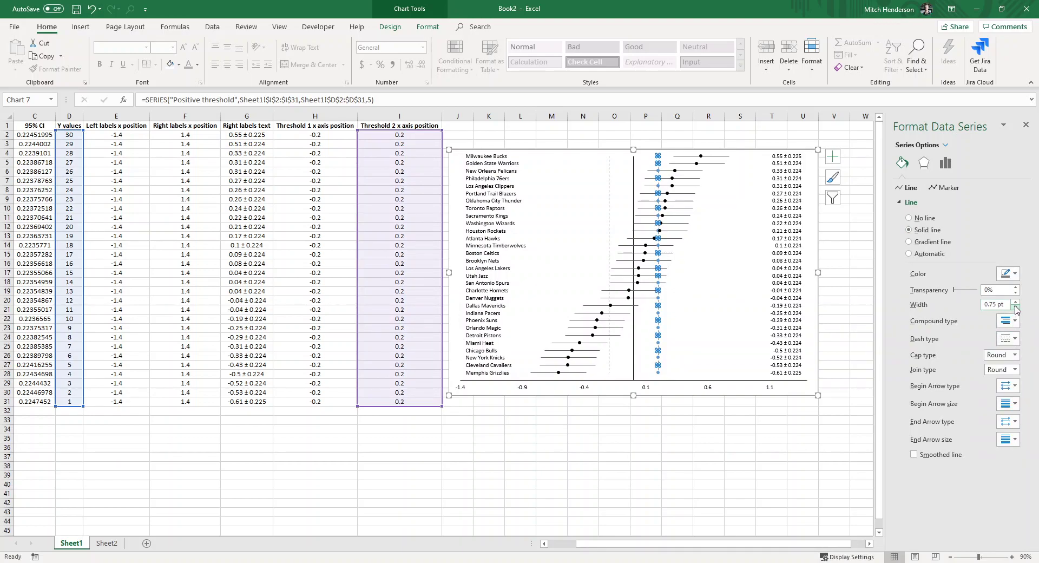
# - Set the Positive threshold series' markers to None
pyautogui.click(940, 190)
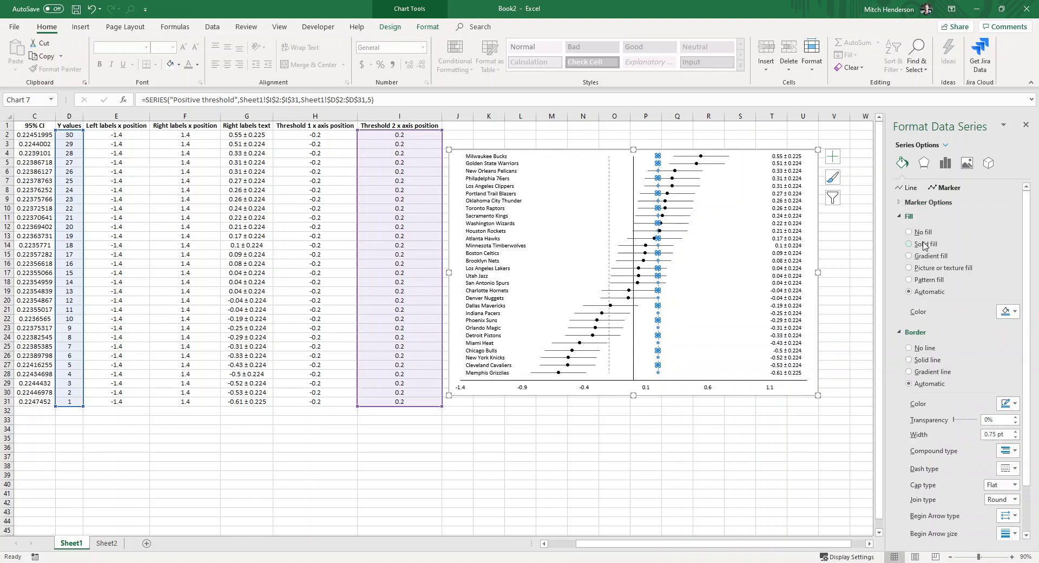
pyautogui.click(929, 208)
pyautogui.click(923, 230)
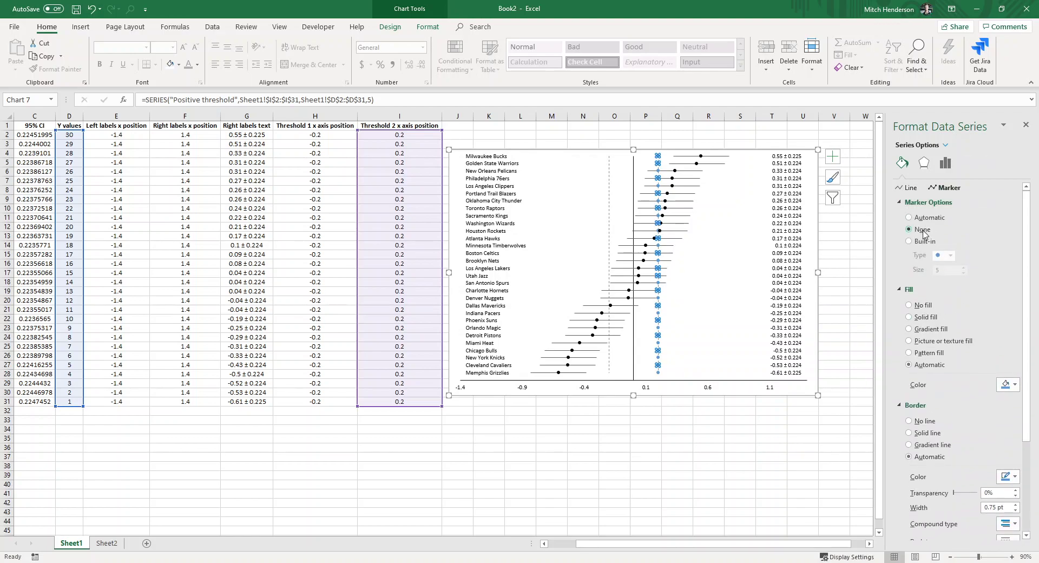
pyautogui.click(728, 447)
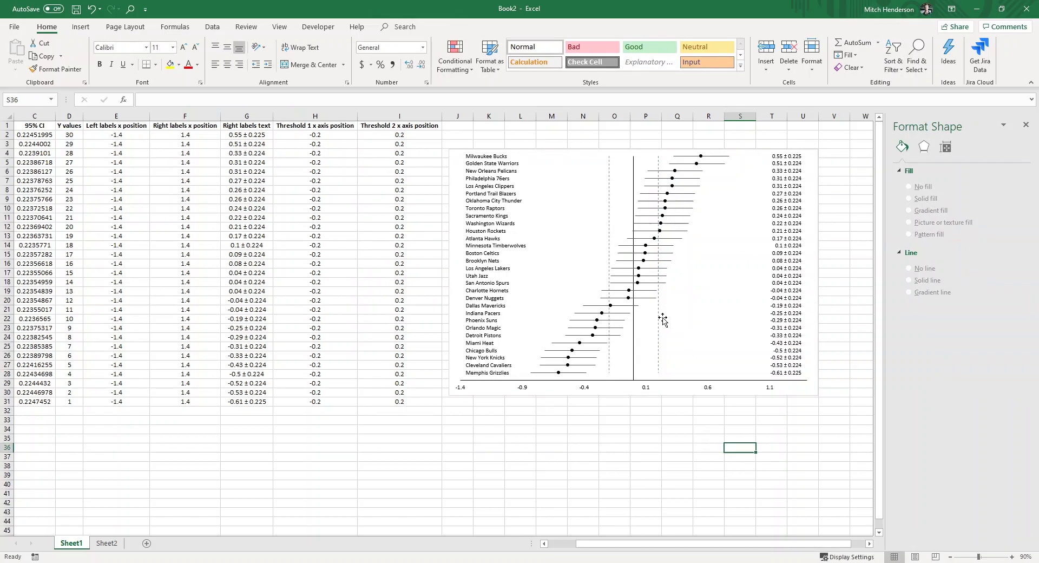
# - View Sheet2's finished NBA forest plot with its dashed ±0.2 threshold lines
pyautogui.click(107, 543)
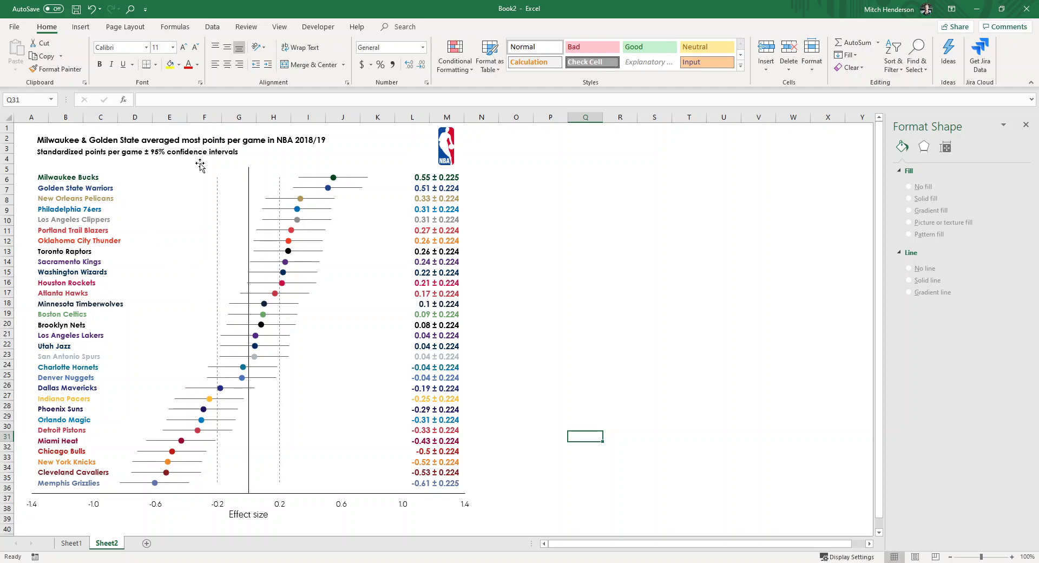
pyautogui.click(448, 145)
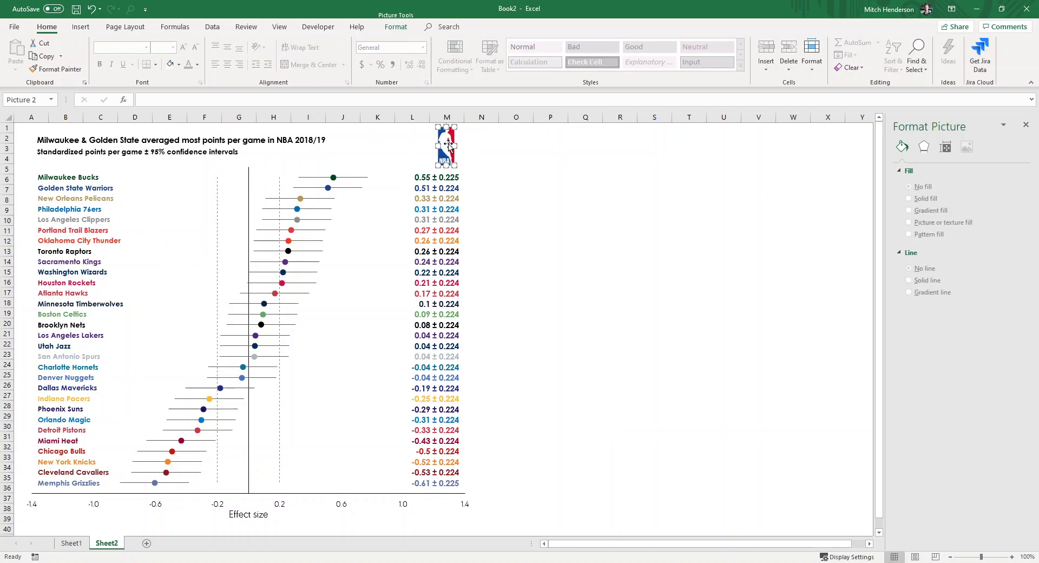
pyautogui.click(561, 188)
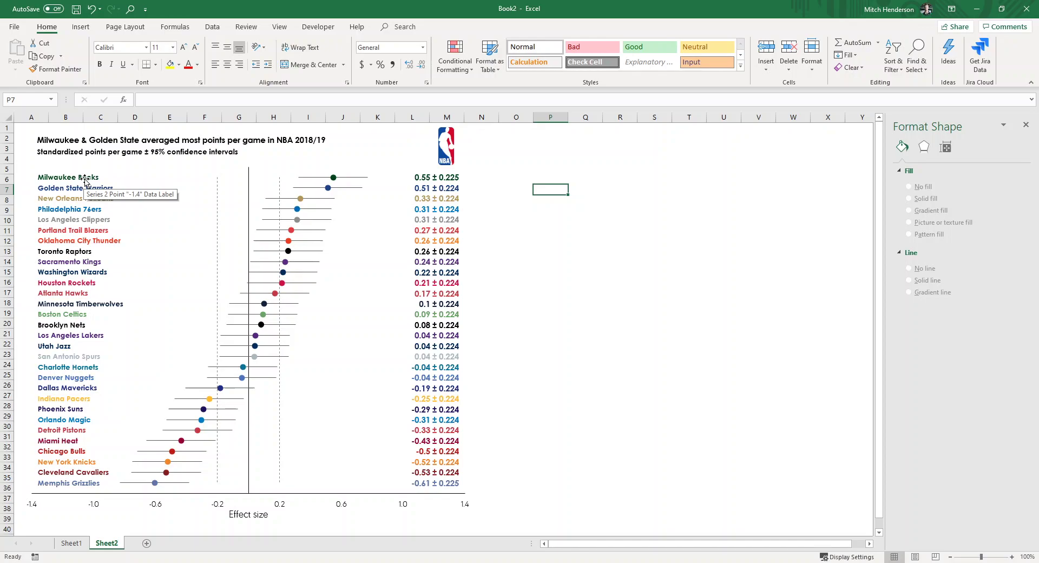
# - Return to Sheet1 with the team data table and the rebuilt forest plot
pyautogui.click(71, 542)
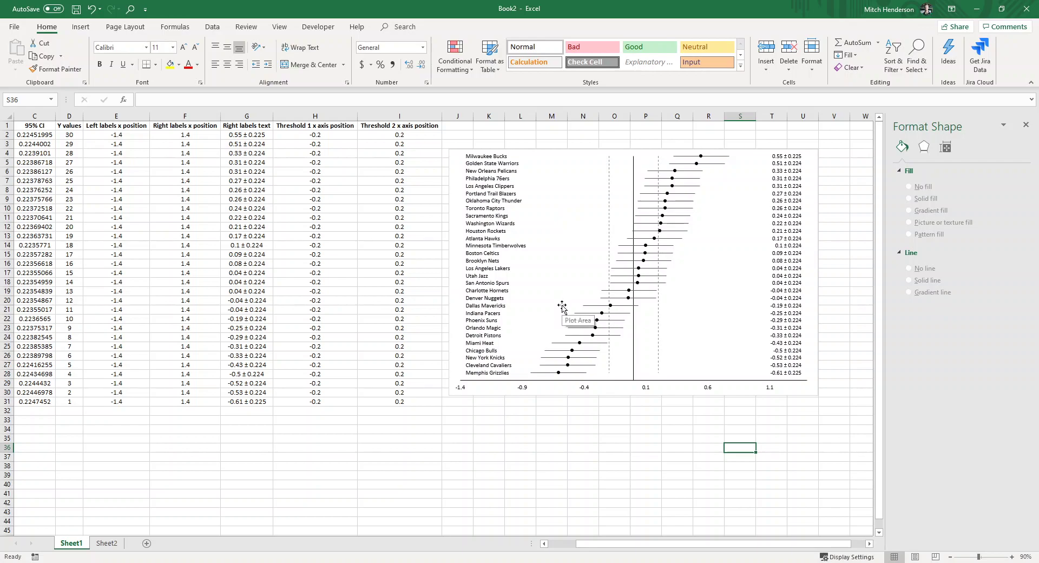